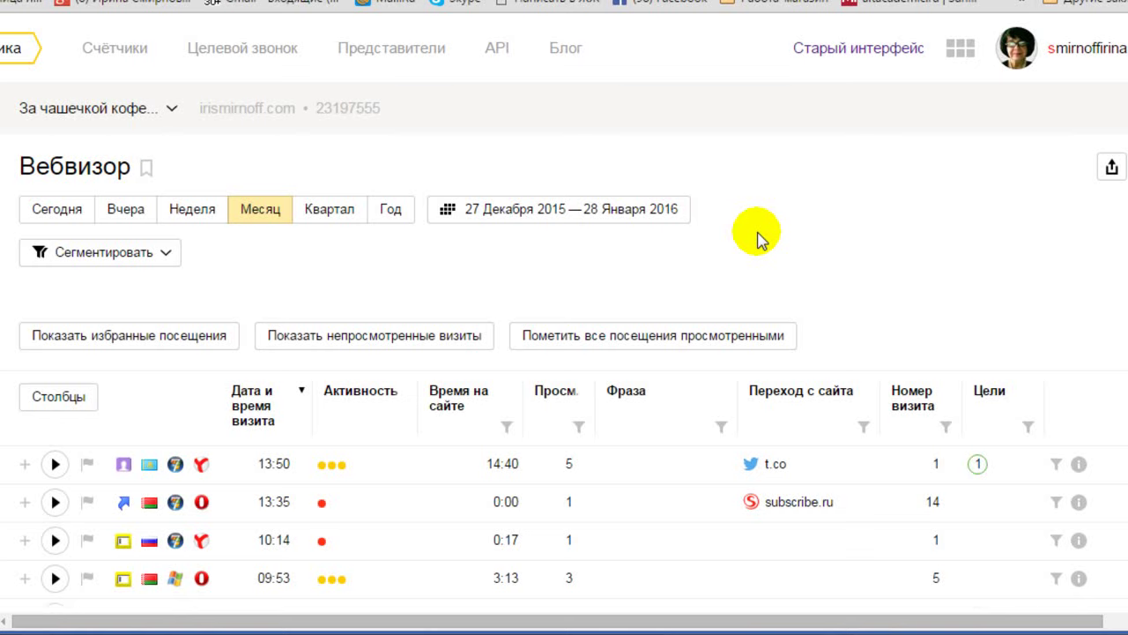
View the detailed visit information for the visit dated 27.01 19:14 and close it
{"action": "scroll", "coordinate": [436, 360], "scroll_direction": "down", "scroll_amount": 2}
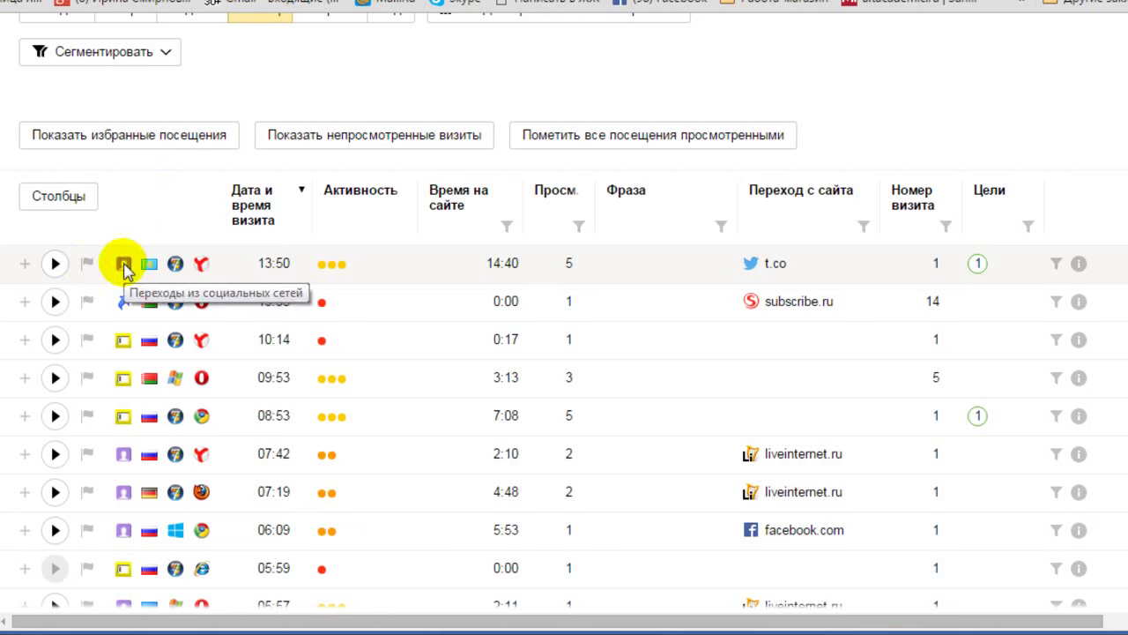
{"action": "scroll", "coordinate": [392, 234], "scroll_direction": "down", "scroll_amount": 2}
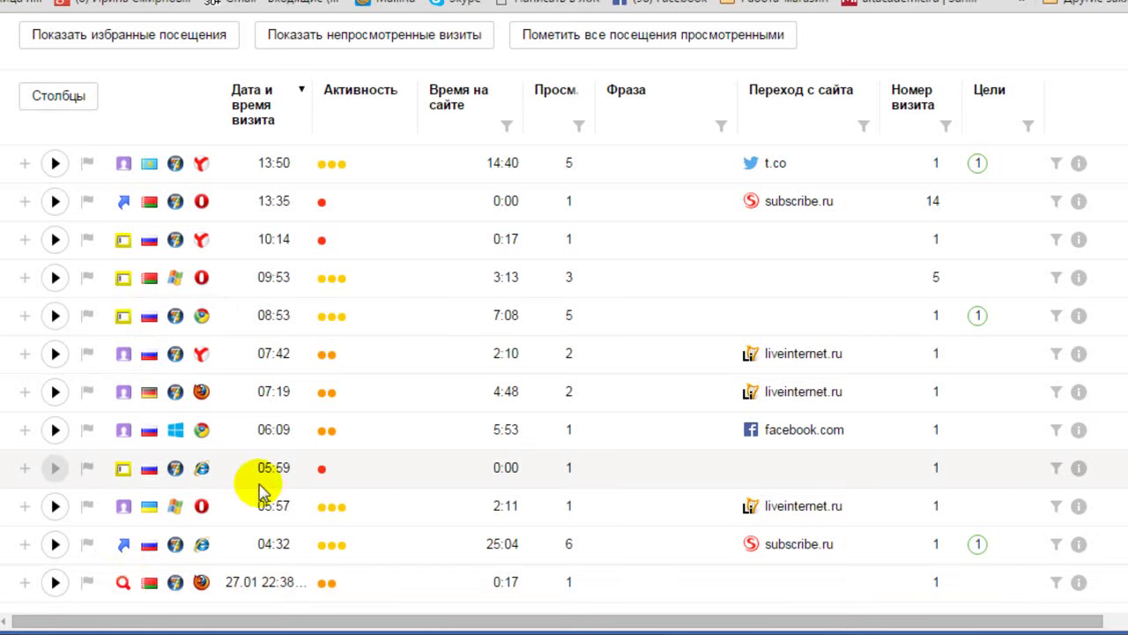
{"action": "scroll", "coordinate": [260, 478], "scroll_direction": "down", "scroll_amount": 1}
{"action": "scroll", "coordinate": [205, 467], "scroll_direction": "down", "scroll_amount": 1}
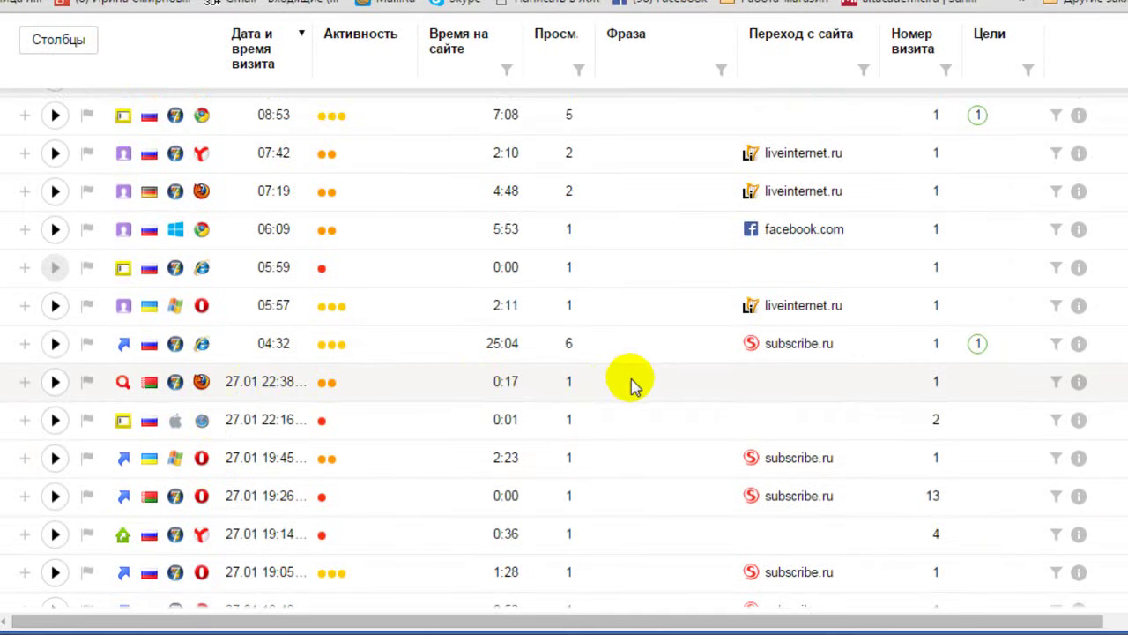
{"action": "scroll", "coordinate": [404, 386], "scroll_direction": "down", "scroll_amount": 1}
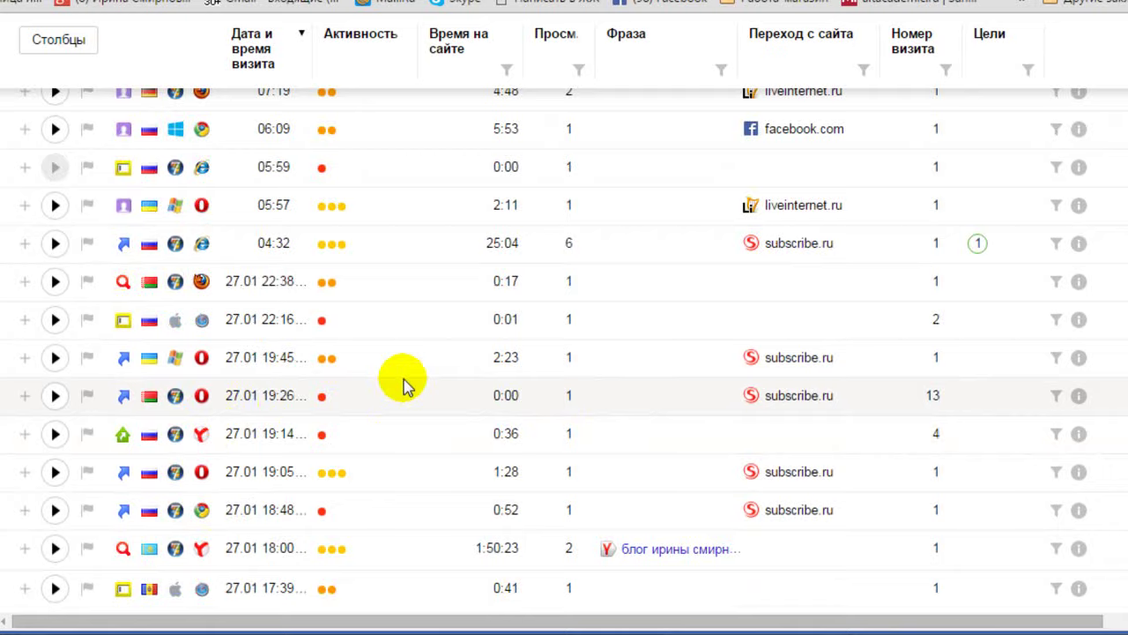
{"action": "scroll", "coordinate": [405, 385], "scroll_direction": "down", "scroll_amount": 1}
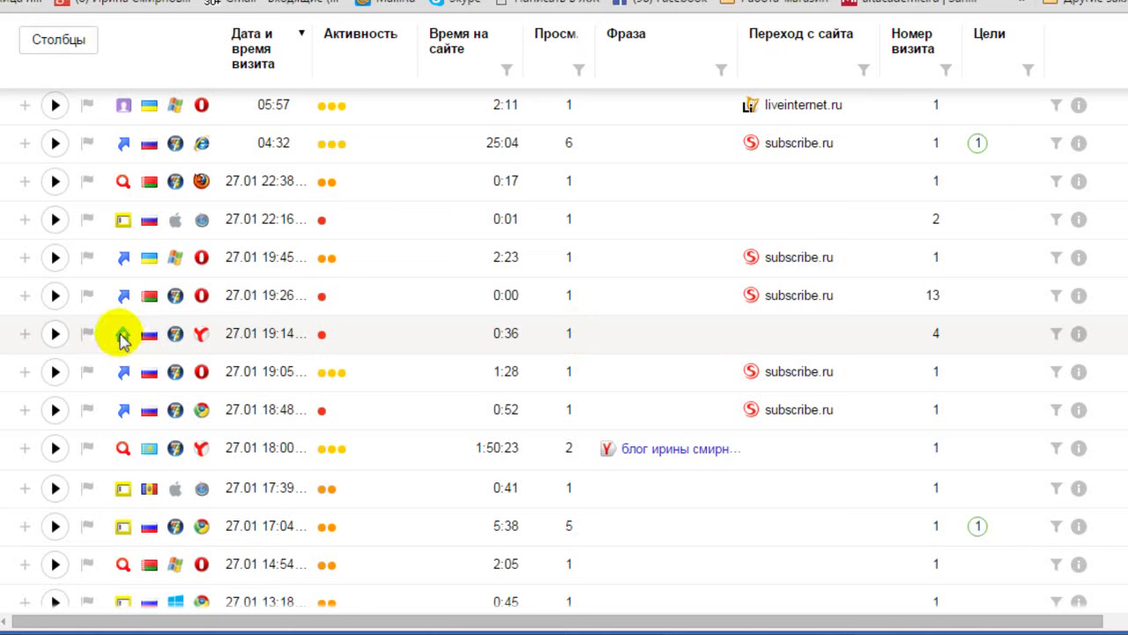
{"action": "mouse_move", "coordinate": [125, 340]}
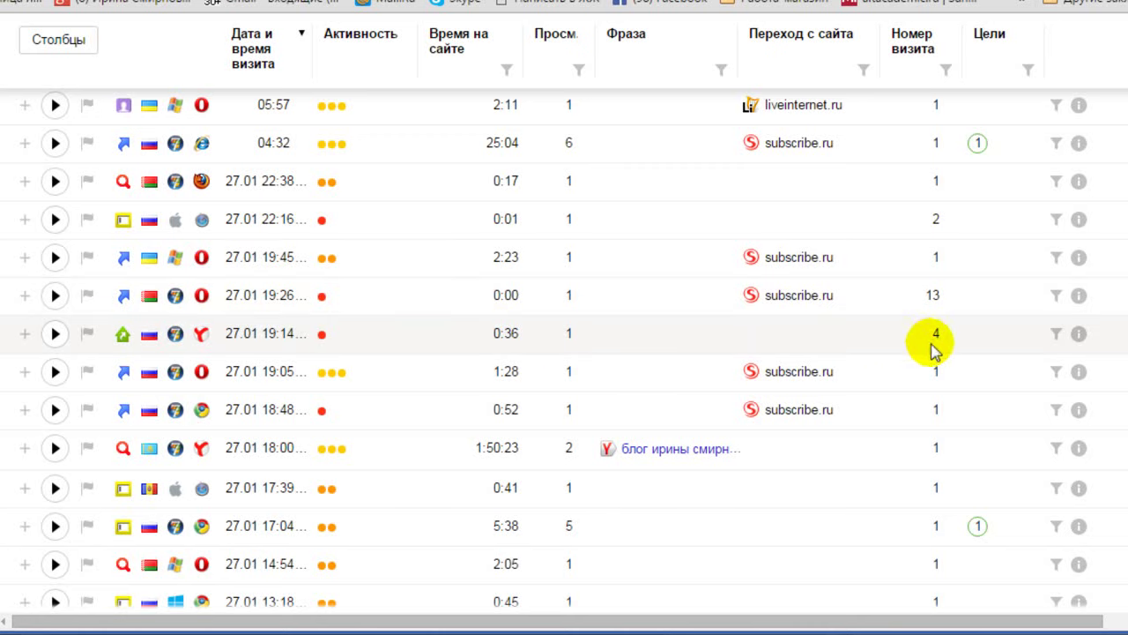
{"action": "left_click", "coordinate": [1079, 335]}
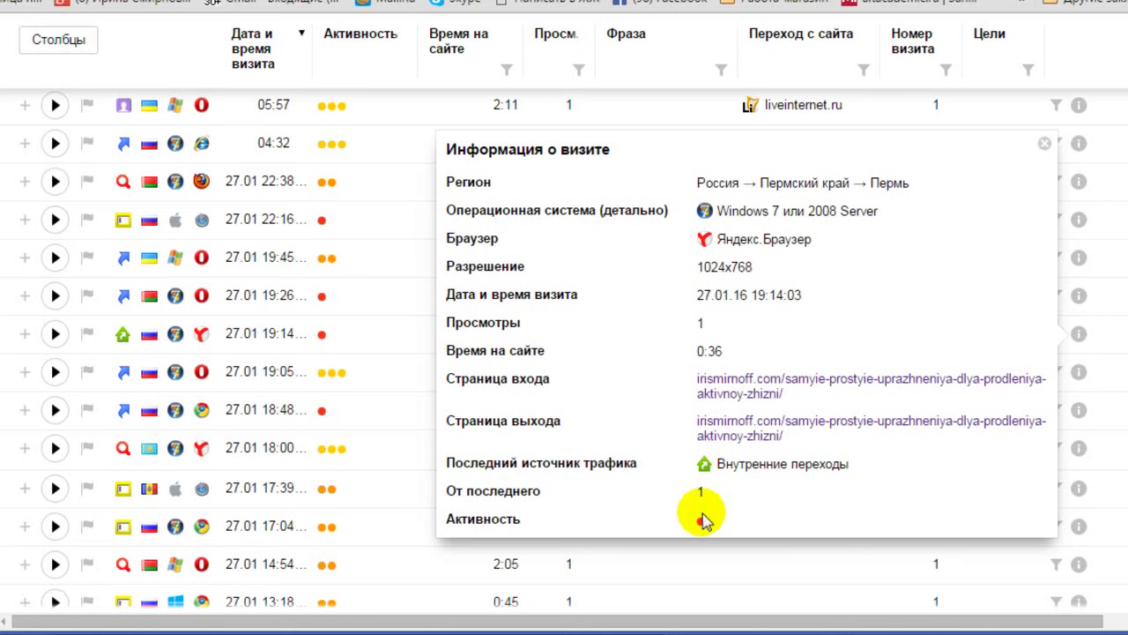
{"action": "left_click", "coordinate": [1043, 145]}
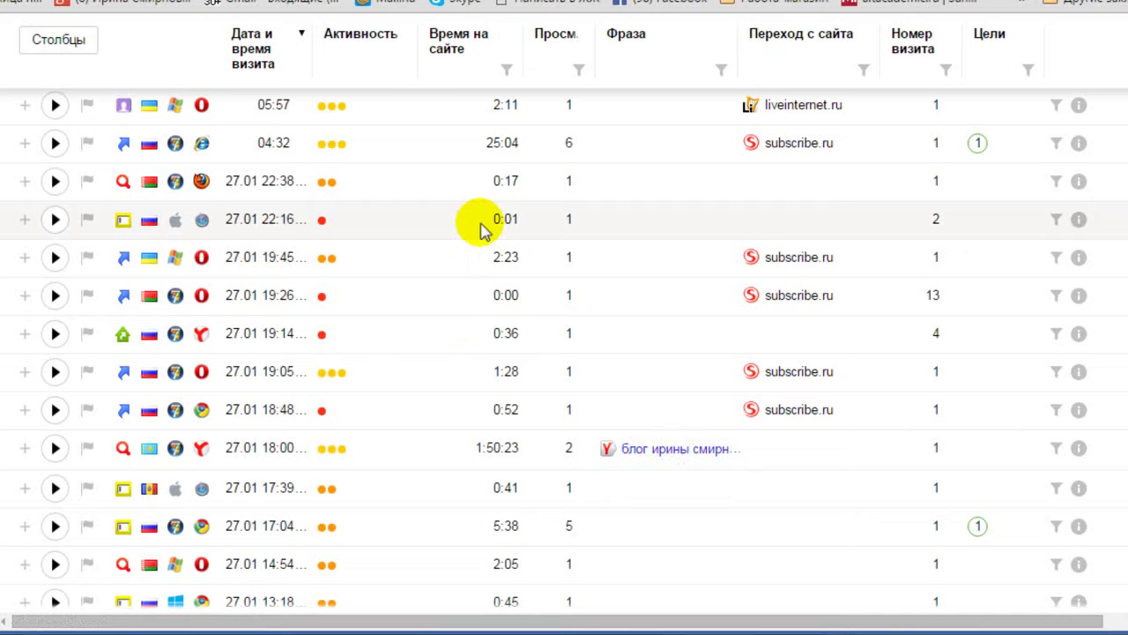
Examine the month's visit list to its end, comparing traffic sources, activity, time on site and visit numbers
{"action": "scroll", "coordinate": [480, 229], "scroll_direction": "up", "scroll_amount": 3}
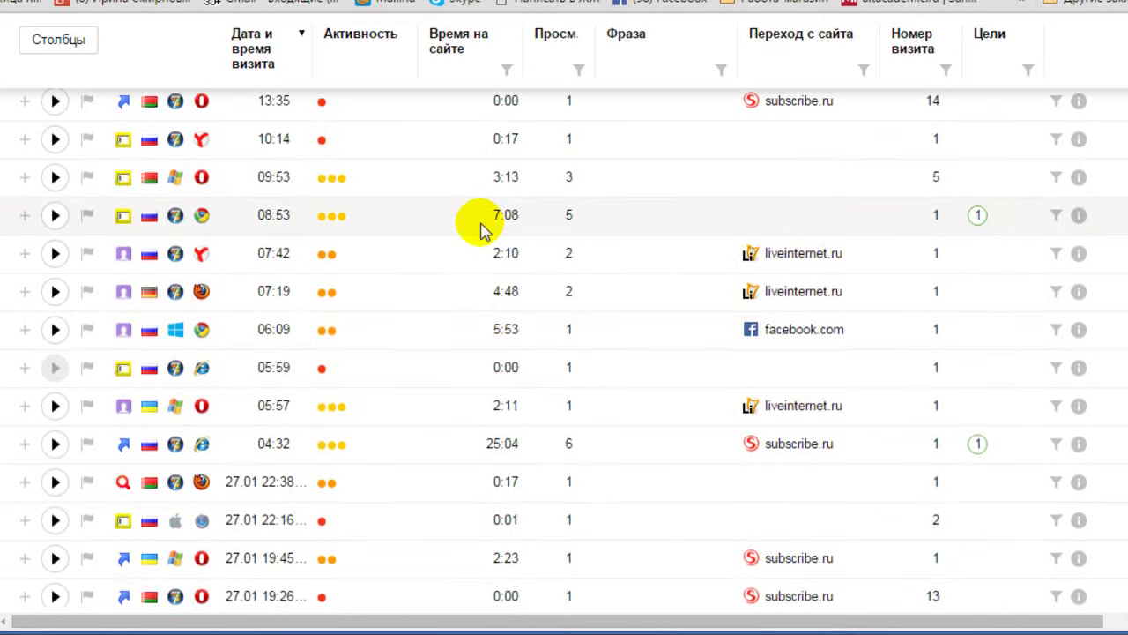
{"action": "scroll", "coordinate": [480, 229], "scroll_direction": "down", "scroll_amount": 7}
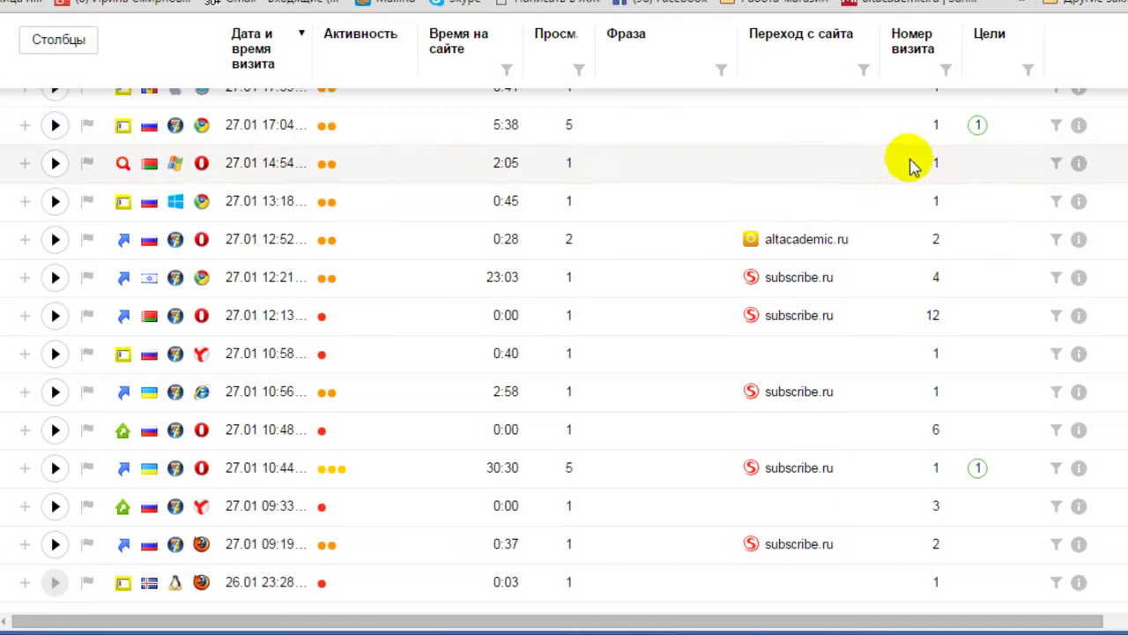
{"action": "scroll", "coordinate": [860, 156], "scroll_direction": "down", "scroll_amount": 3}
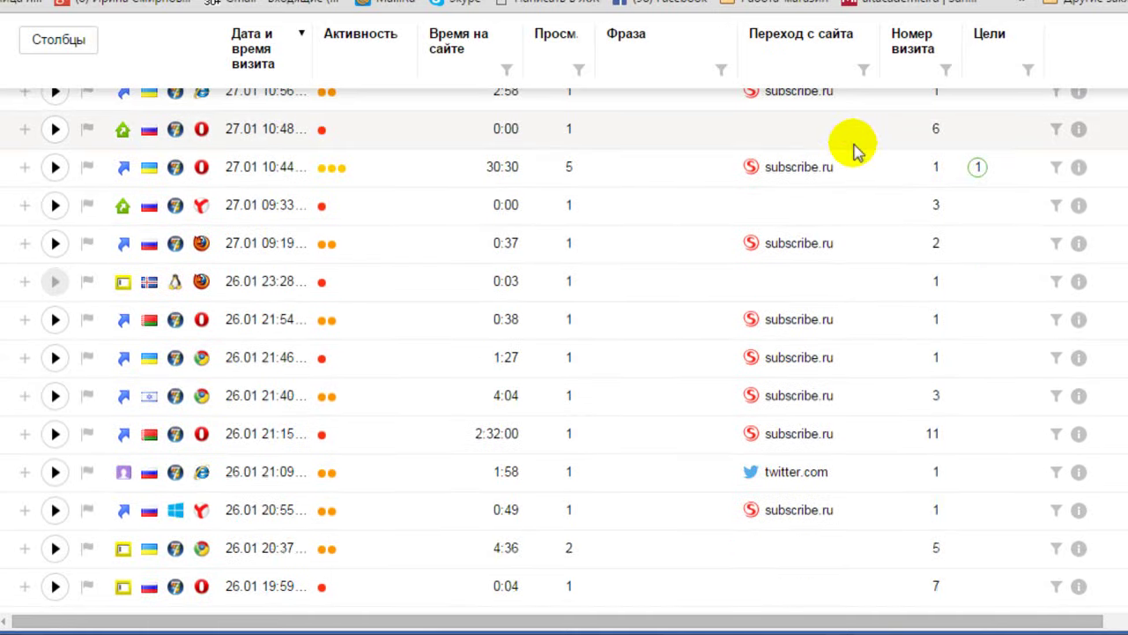
{"action": "scroll", "coordinate": [860, 151], "scroll_direction": "down", "scroll_amount": 1}
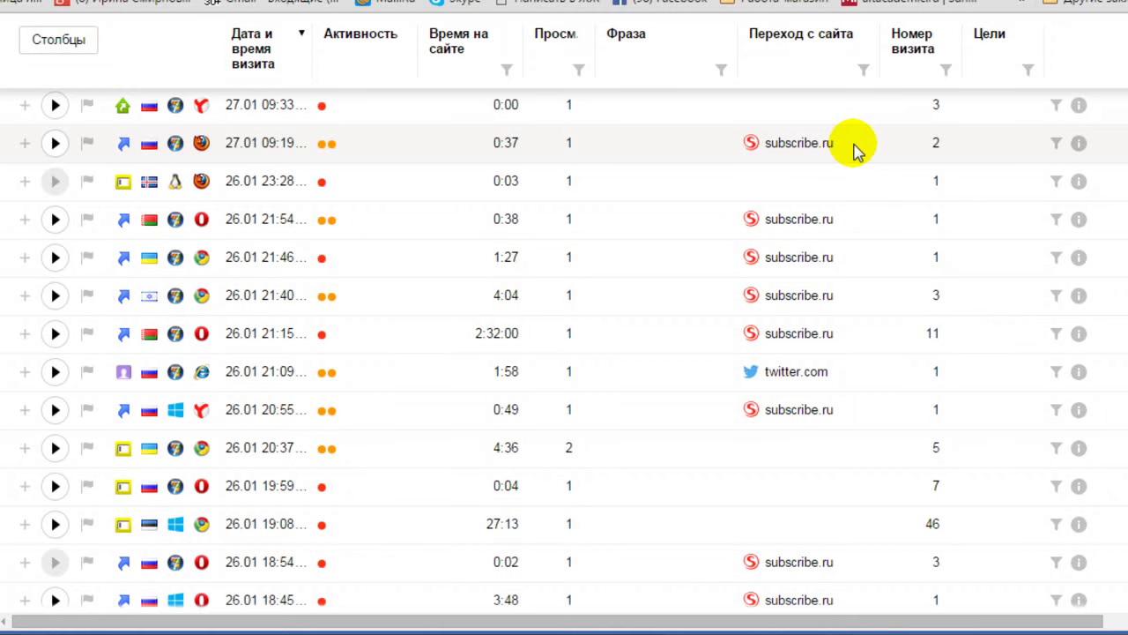
{"action": "scroll", "coordinate": [860, 152], "scroll_direction": "down", "scroll_amount": 1}
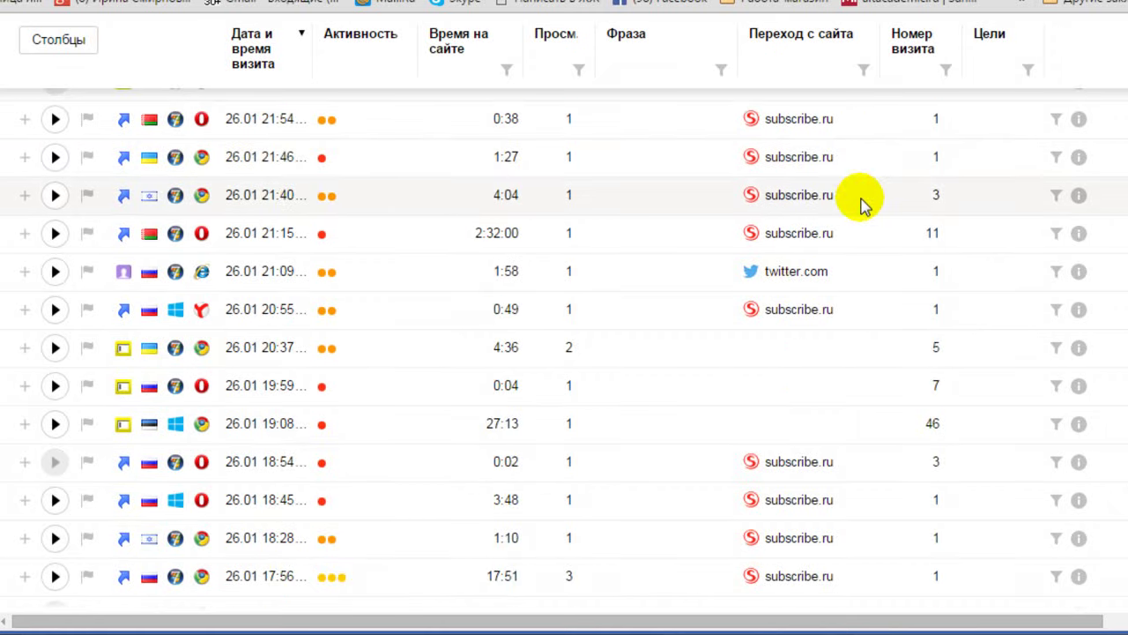
{"action": "scroll", "coordinate": [862, 205], "scroll_direction": "down", "scroll_amount": 1}
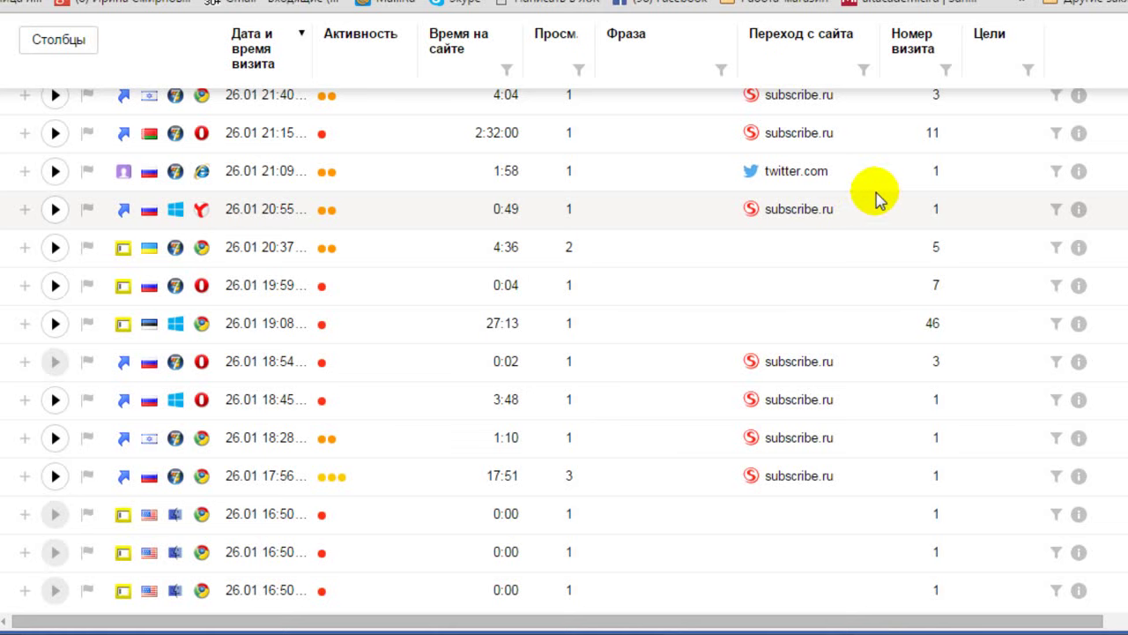
{"action": "scroll", "coordinate": [877, 200], "scroll_direction": "down", "scroll_amount": 3}
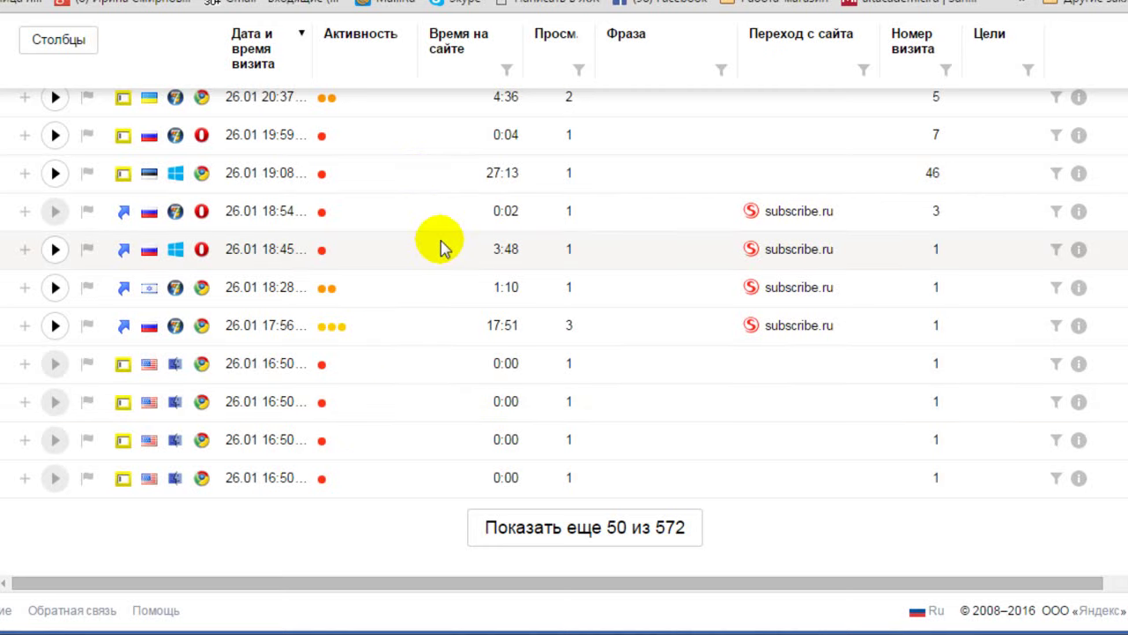
Segment the visits by the behaviour condition «Достижение цели», selecting the goal «Страницы»
{"action": "scroll", "coordinate": [440, 247], "scroll_direction": "up", "scroll_amount": 8}
{"action": "scroll", "coordinate": [441, 247], "scroll_direction": "up", "scroll_amount": 3}
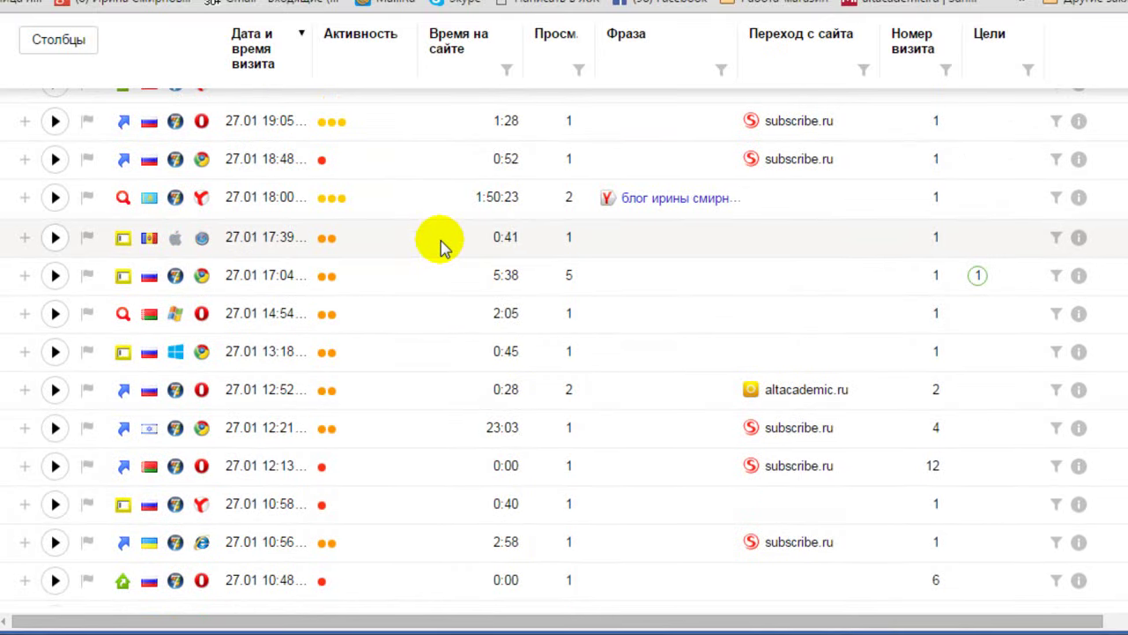
{"action": "scroll", "coordinate": [440, 241], "scroll_direction": "up", "scroll_amount": 2}
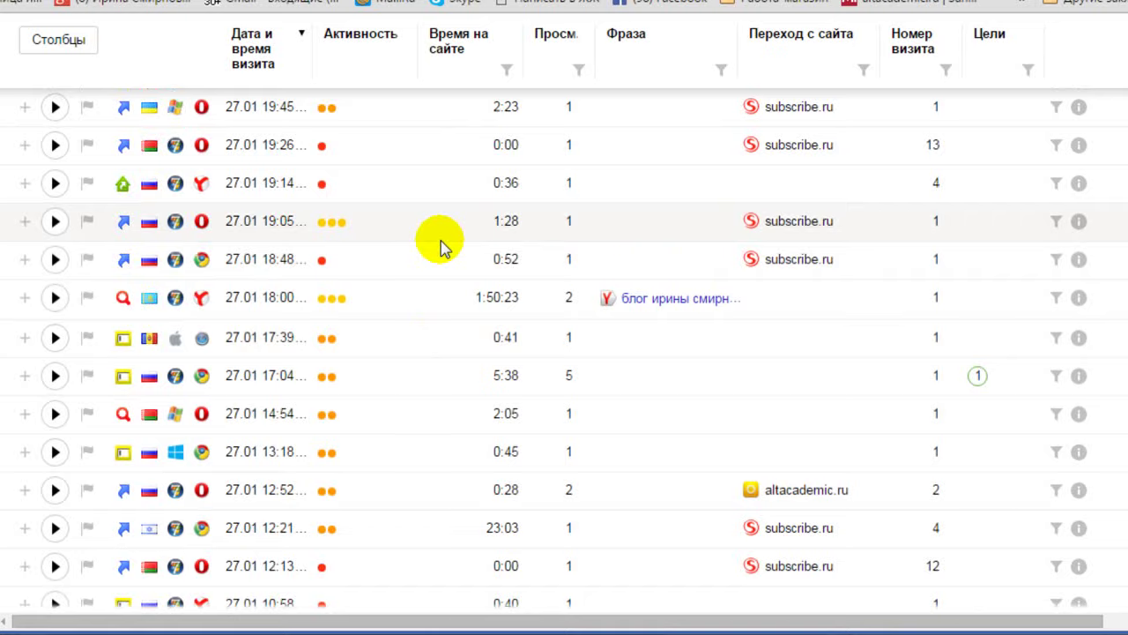
{"action": "scroll", "coordinate": [441, 247], "scroll_direction": "up", "scroll_amount": 2}
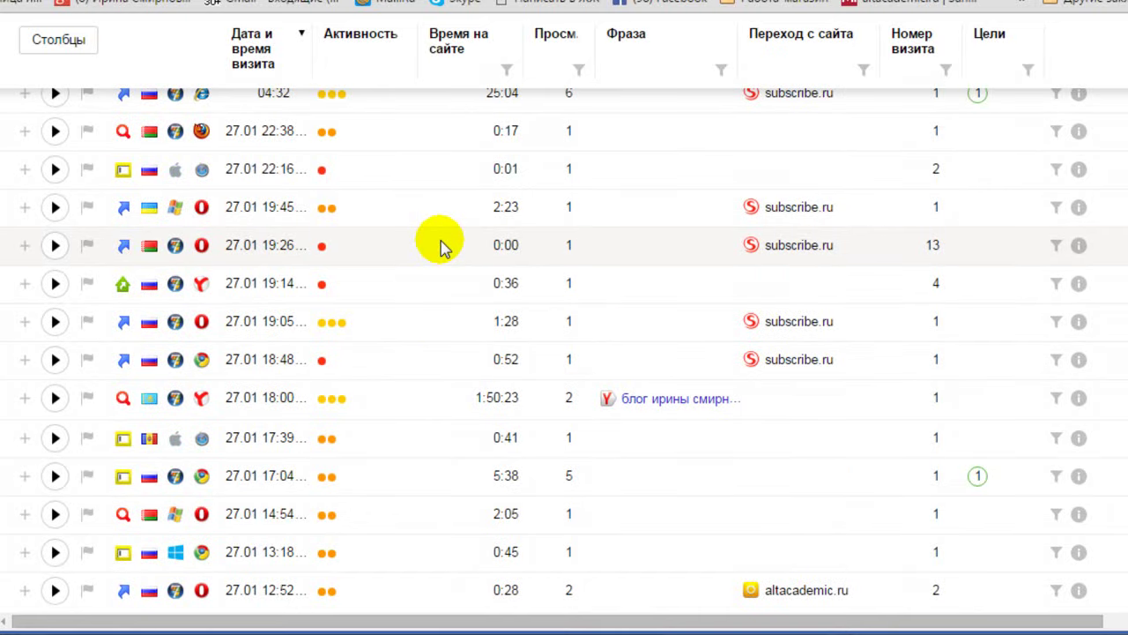
{"action": "scroll", "coordinate": [441, 244], "scroll_direction": "up", "scroll_amount": 3}
{"action": "scroll", "coordinate": [440, 238], "scroll_direction": "up", "scroll_amount": 3}
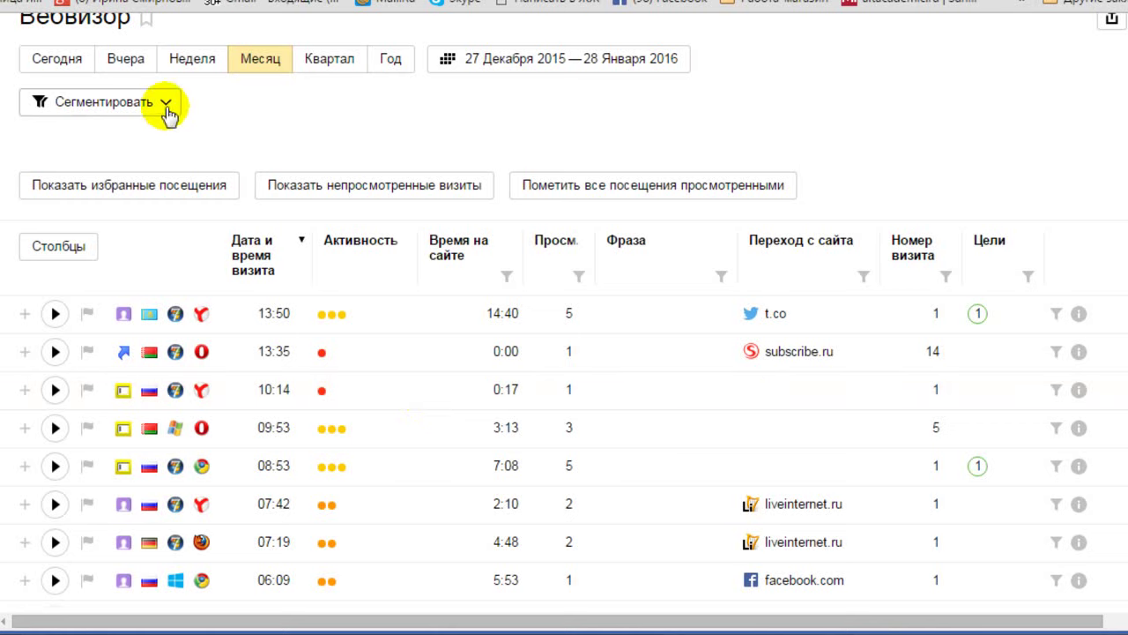
{"action": "left_click", "coordinate": [167, 105]}
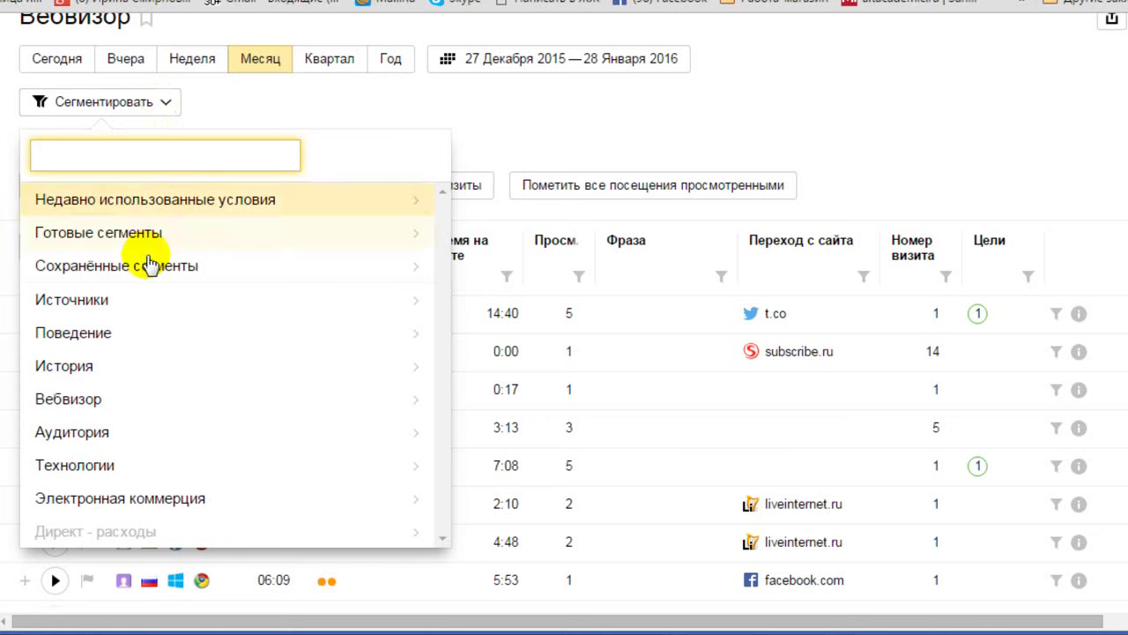
{"action": "left_click", "coordinate": [100, 339]}
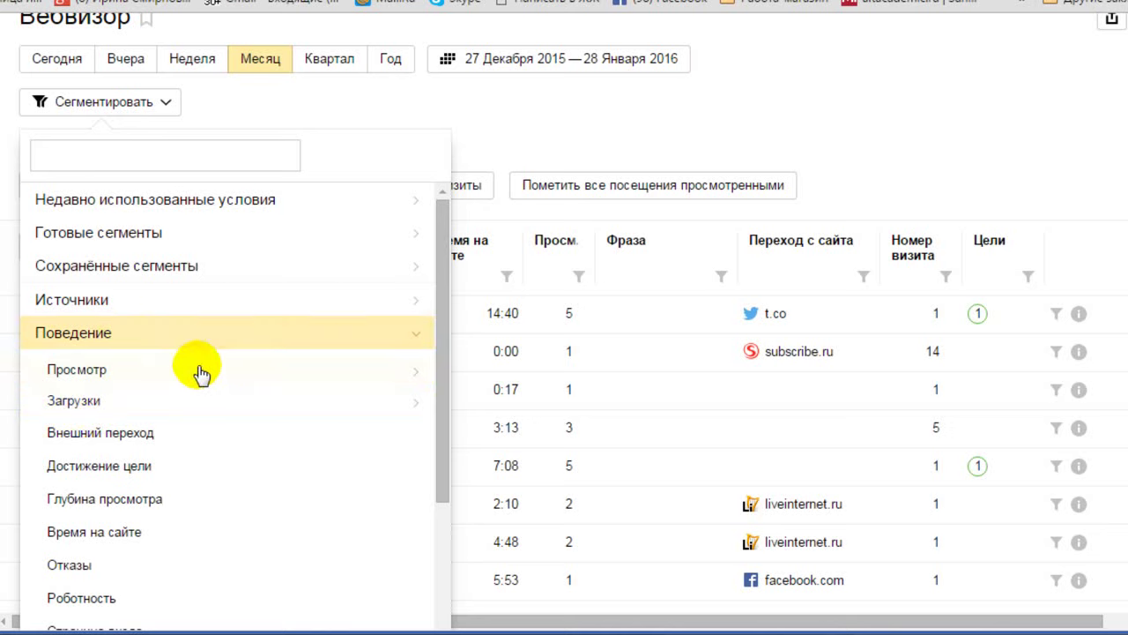
{"action": "left_click", "coordinate": [136, 467]}
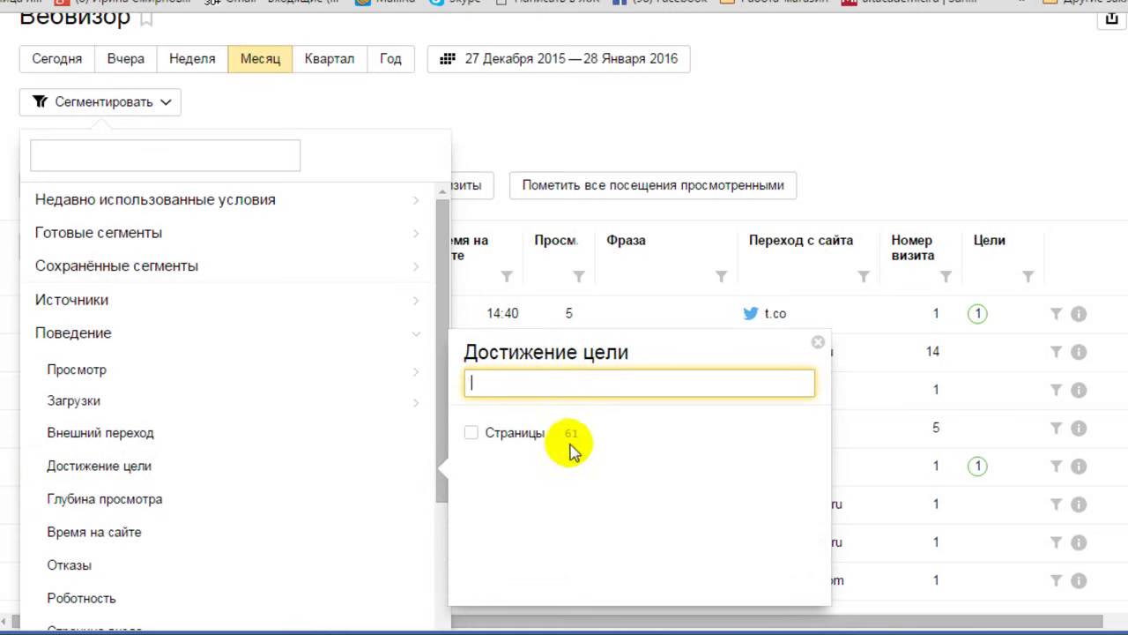
{"action": "left_click", "coordinate": [472, 436]}
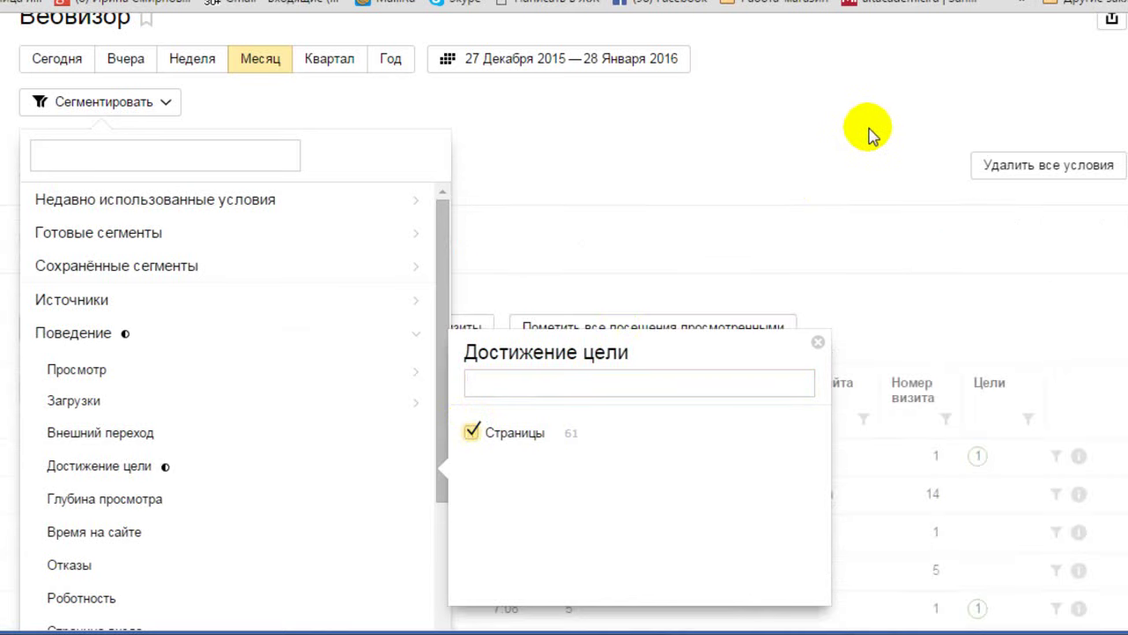
{"action": "left_click", "coordinate": [870, 133]}
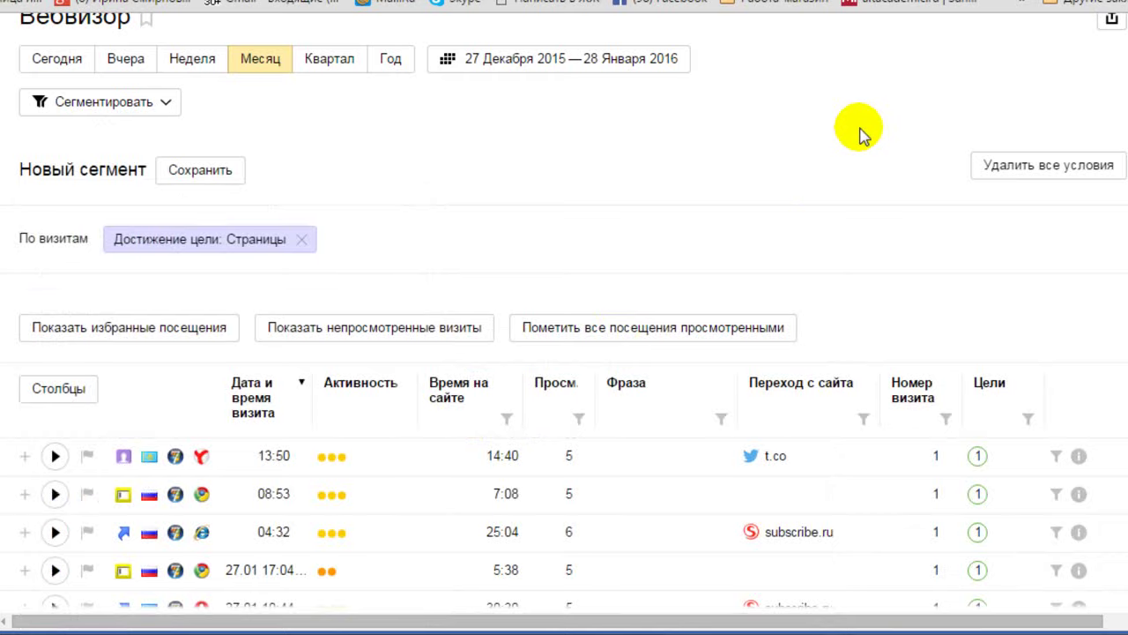
Examine the full list of goal-achieving visits, including their activity, time on site and page views
{"action": "scroll", "coordinate": [859, 133], "scroll_direction": "down", "scroll_amount": 3}
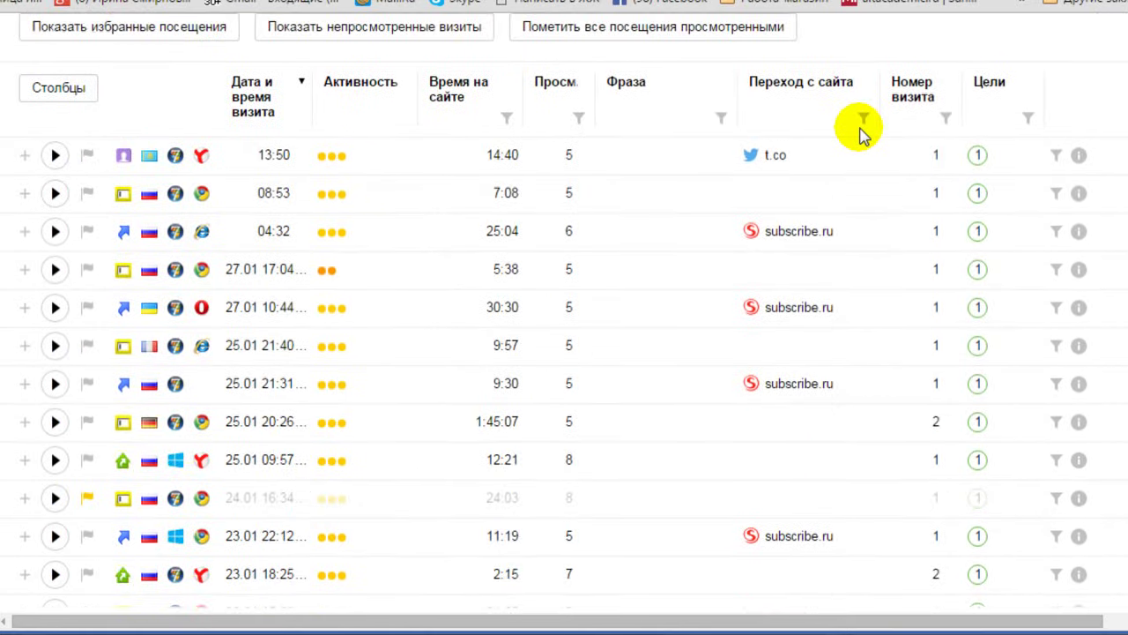
{"action": "scroll", "coordinate": [862, 132], "scroll_direction": "down", "scroll_amount": 2}
{"action": "scroll", "coordinate": [862, 134], "scroll_direction": "down", "scroll_amount": 10}
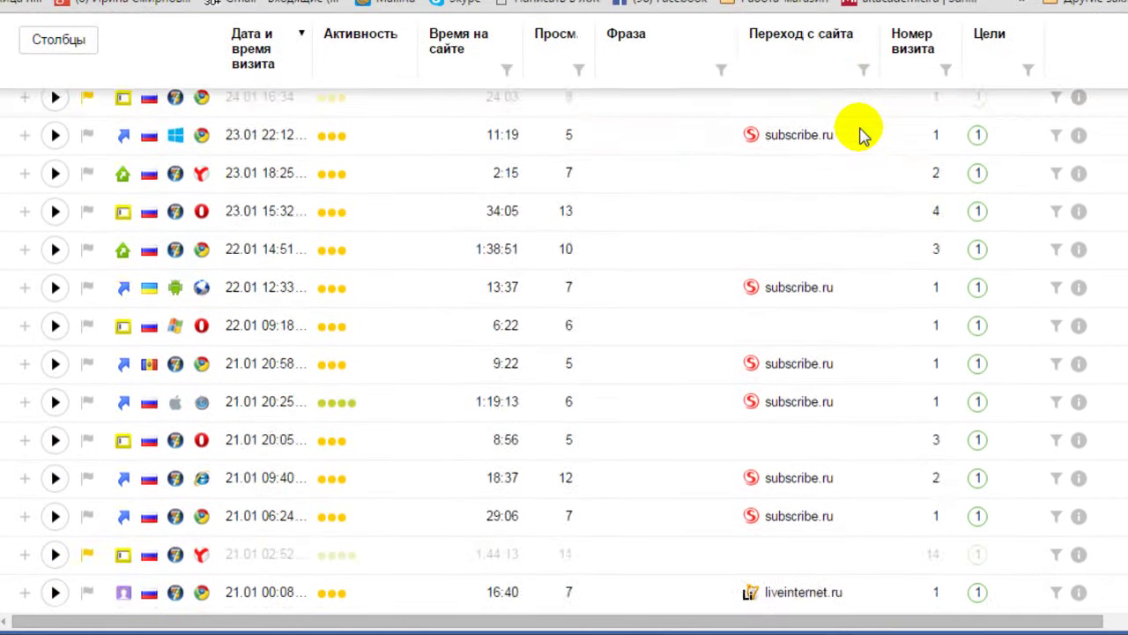
{"action": "scroll", "coordinate": [862, 134], "scroll_direction": "down", "scroll_amount": 1}
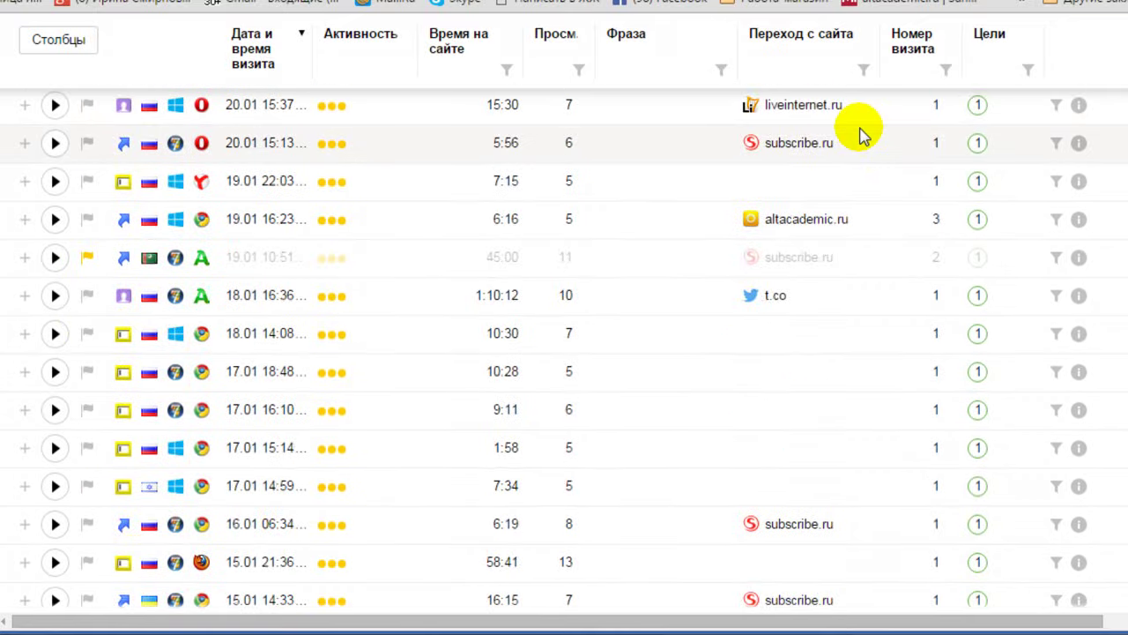
{"action": "scroll", "coordinate": [862, 134], "scroll_direction": "down", "scroll_amount": 3}
{"action": "scroll", "coordinate": [862, 134], "scroll_direction": "down", "scroll_amount": 1}
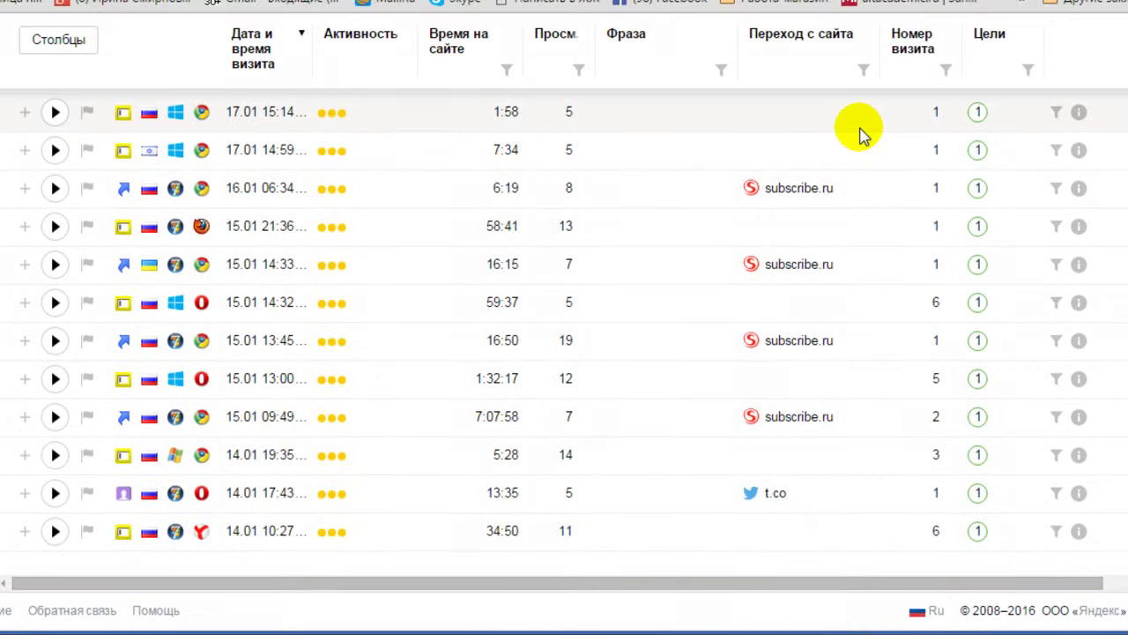
{"action": "scroll", "coordinate": [862, 134], "scroll_direction": "up", "scroll_amount": 2}
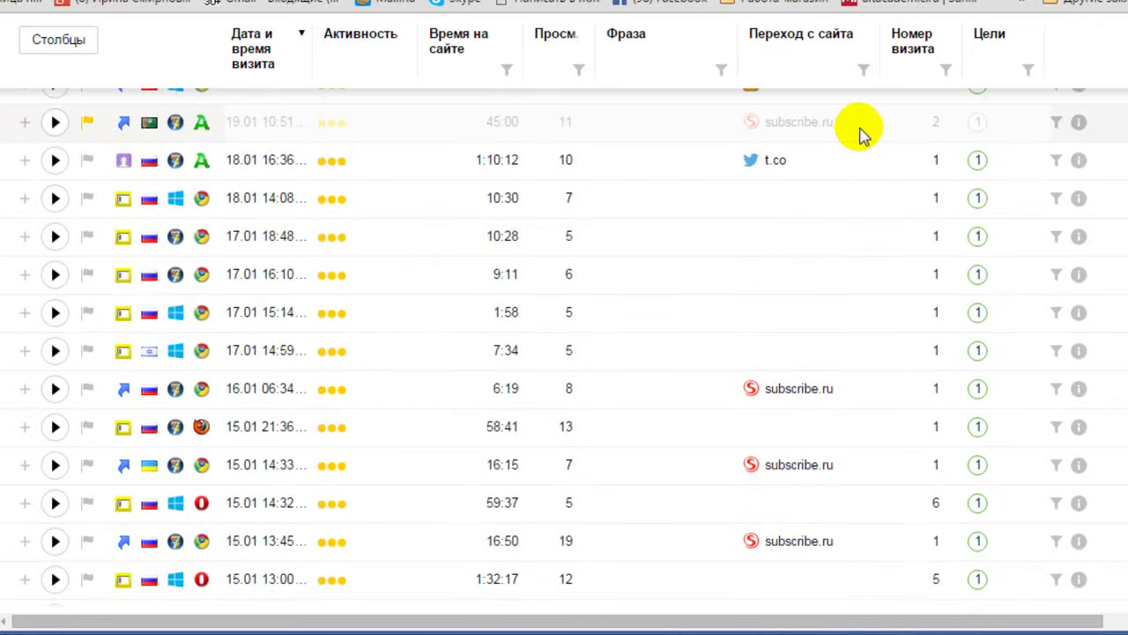
{"action": "scroll", "coordinate": [860, 132], "scroll_direction": "up", "scroll_amount": 3}
{"action": "scroll", "coordinate": [864, 133], "scroll_direction": "up", "scroll_amount": 6}
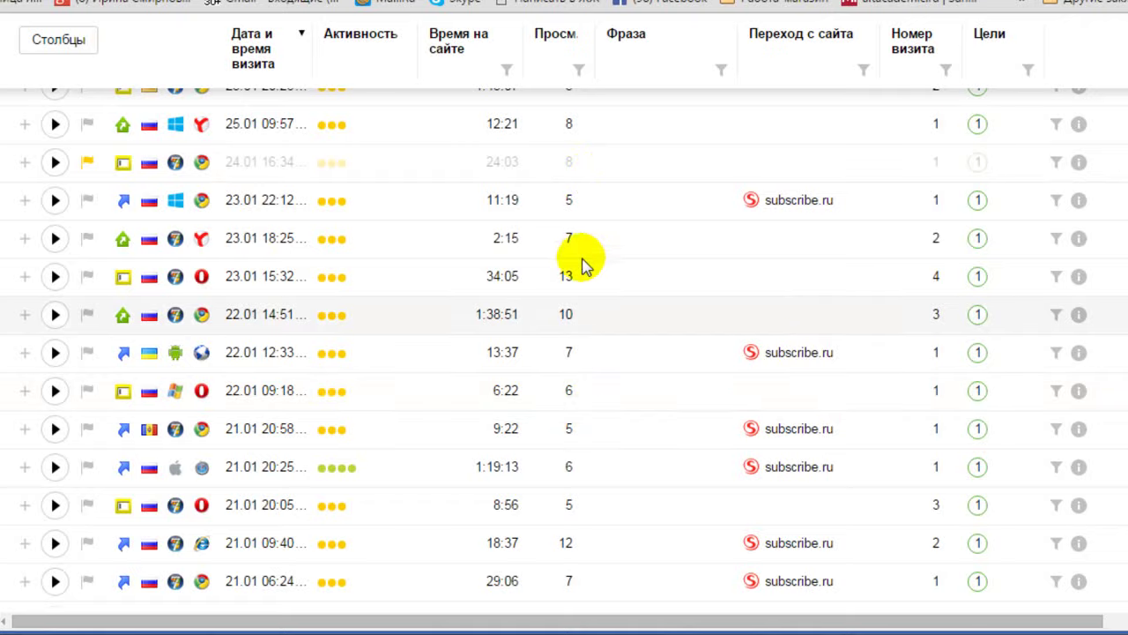
{"action": "scroll", "coordinate": [623, 231], "scroll_direction": "up", "scroll_amount": 4}
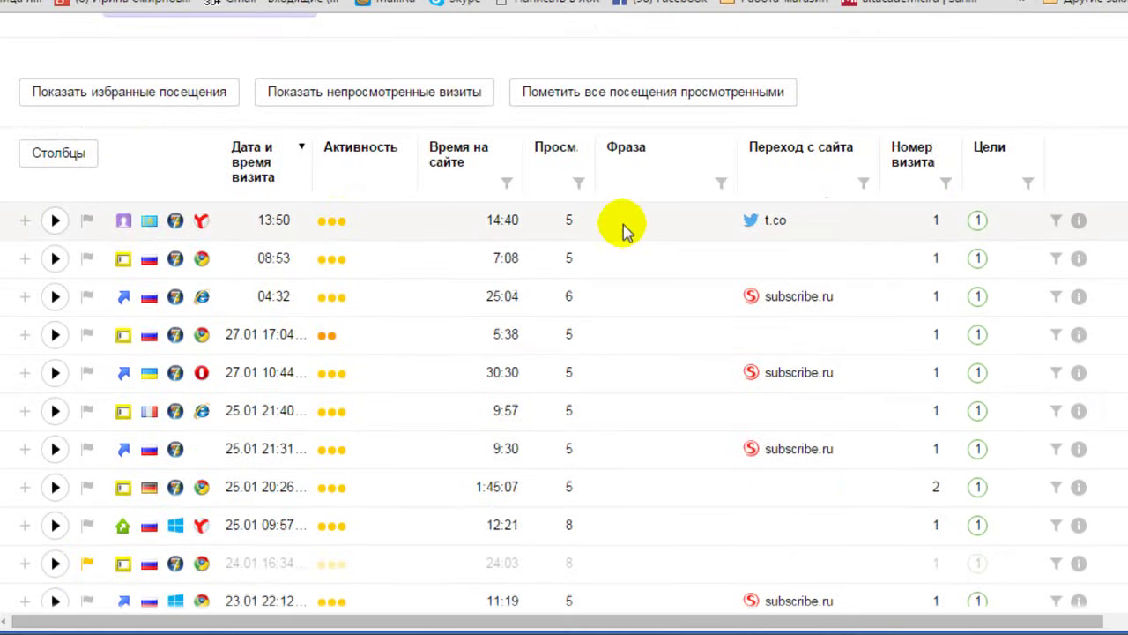
Expand the 13:50 visit from t.co to inspect its viewed pages, time per page and activity
{"action": "scroll", "coordinate": [624, 231], "scroll_direction": "down", "scroll_amount": 2}
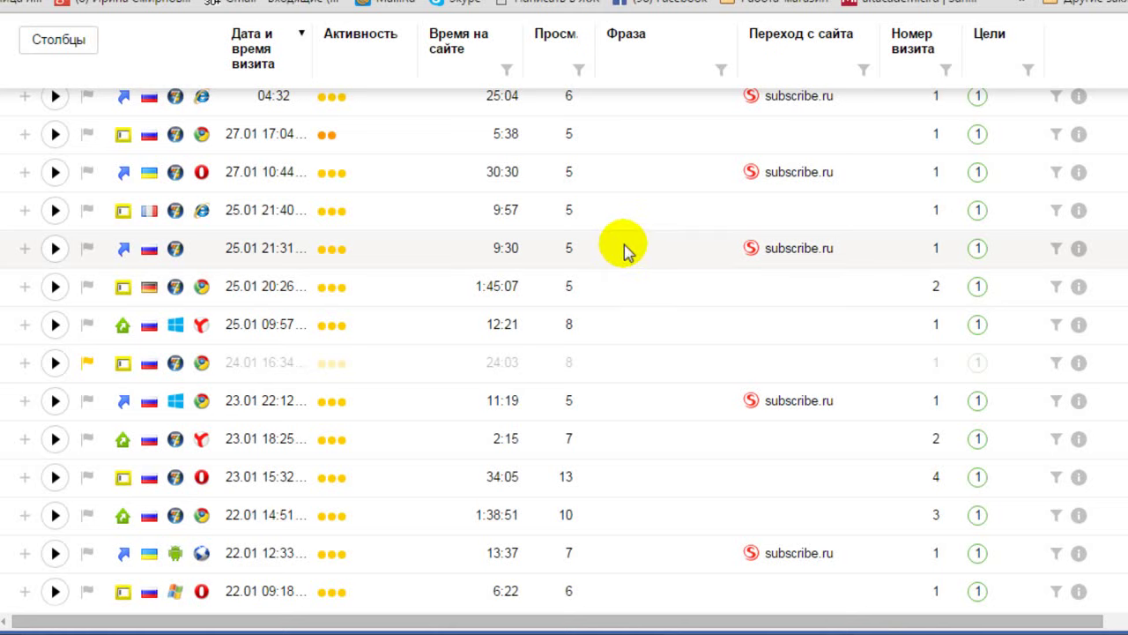
{"action": "scroll", "coordinate": [623, 250], "scroll_direction": "up", "scroll_amount": 5}
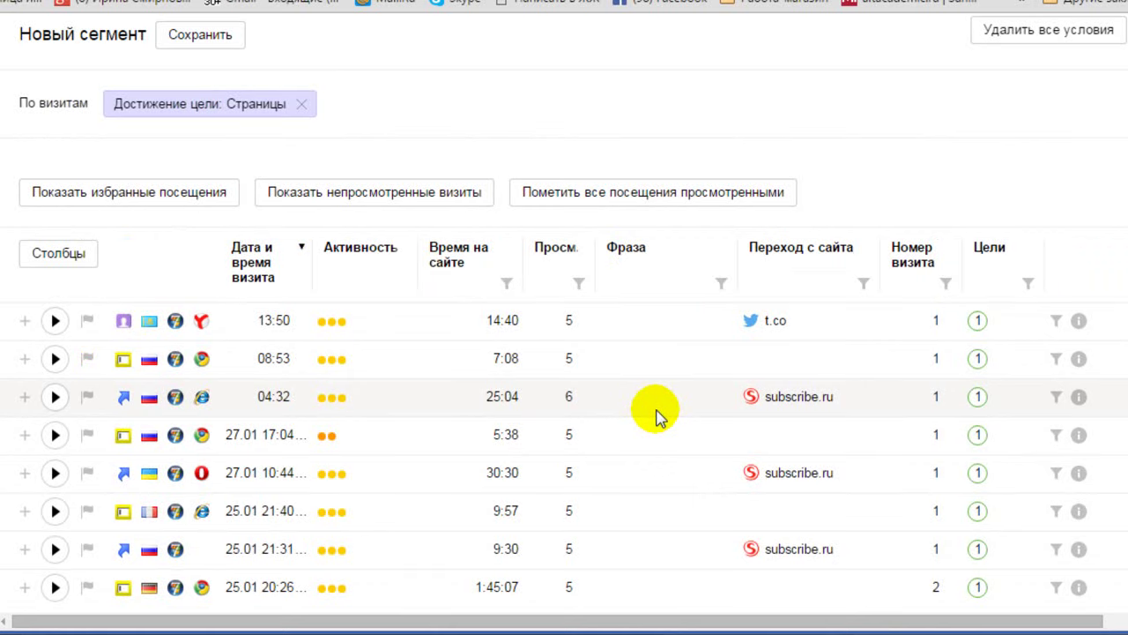
{"action": "scroll", "coordinate": [657, 416], "scroll_direction": "down", "scroll_amount": 1}
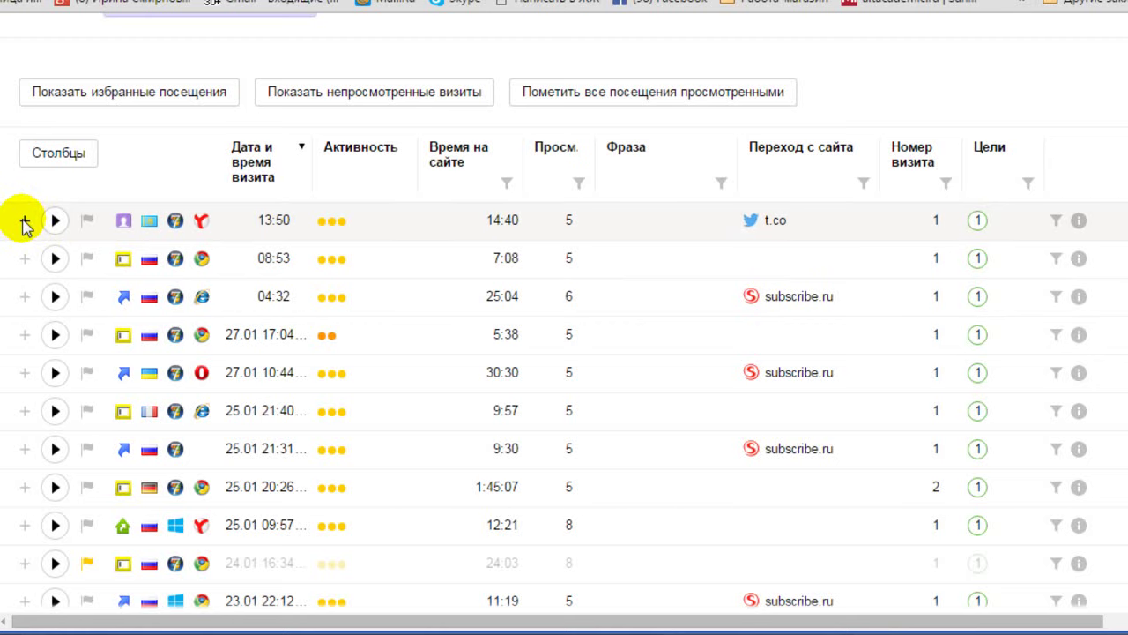
{"action": "left_click", "coordinate": [25, 221]}
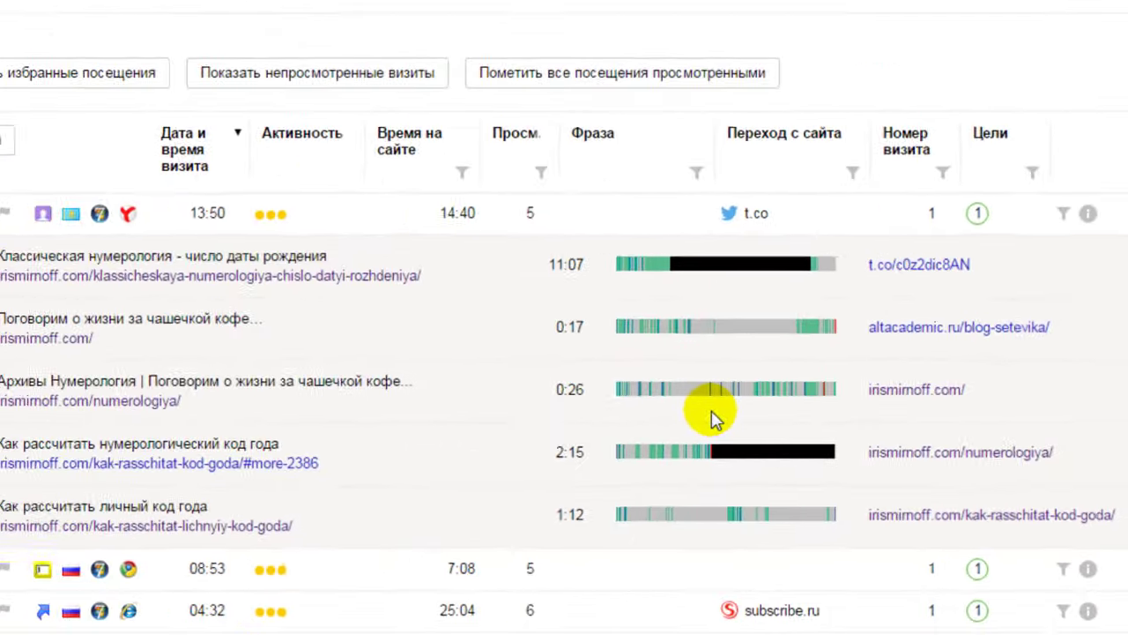
Add the Вебвизор condition «Избранное: Да» to the segment alongside the «Страницы» goal condition
{"action": "scroll", "coordinate": [407, 309], "scroll_direction": "up", "scroll_amount": 3}
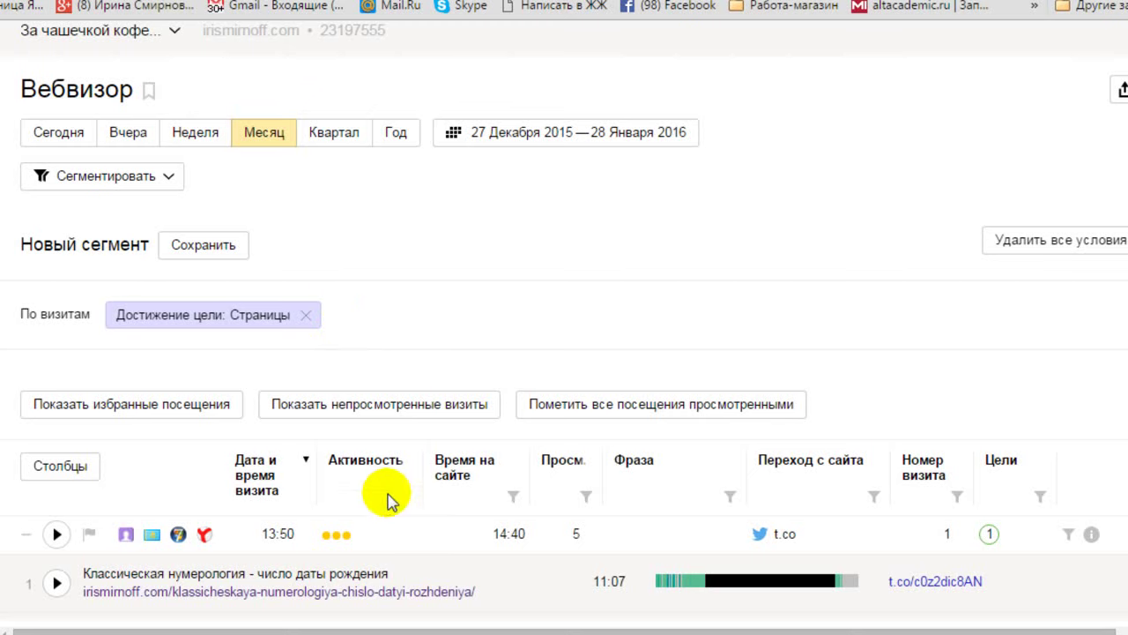
{"action": "left_click", "coordinate": [171, 177]}
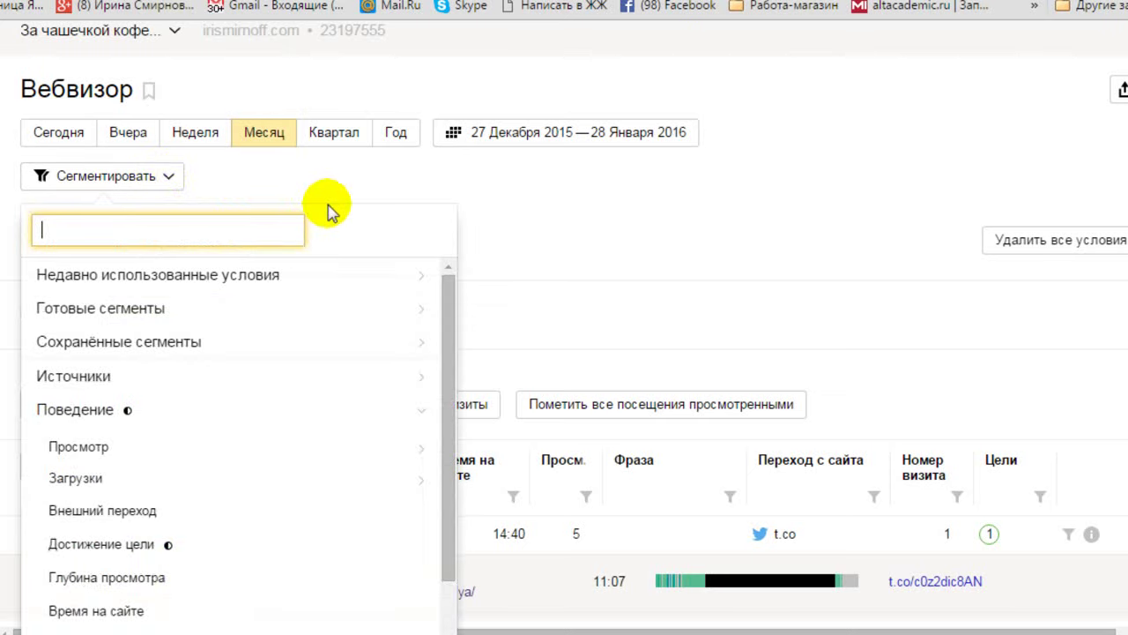
{"action": "scroll", "coordinate": [330, 211], "scroll_direction": "down", "scroll_amount": 2}
{"action": "scroll", "coordinate": [327, 211], "scroll_direction": "down", "scroll_amount": 3}
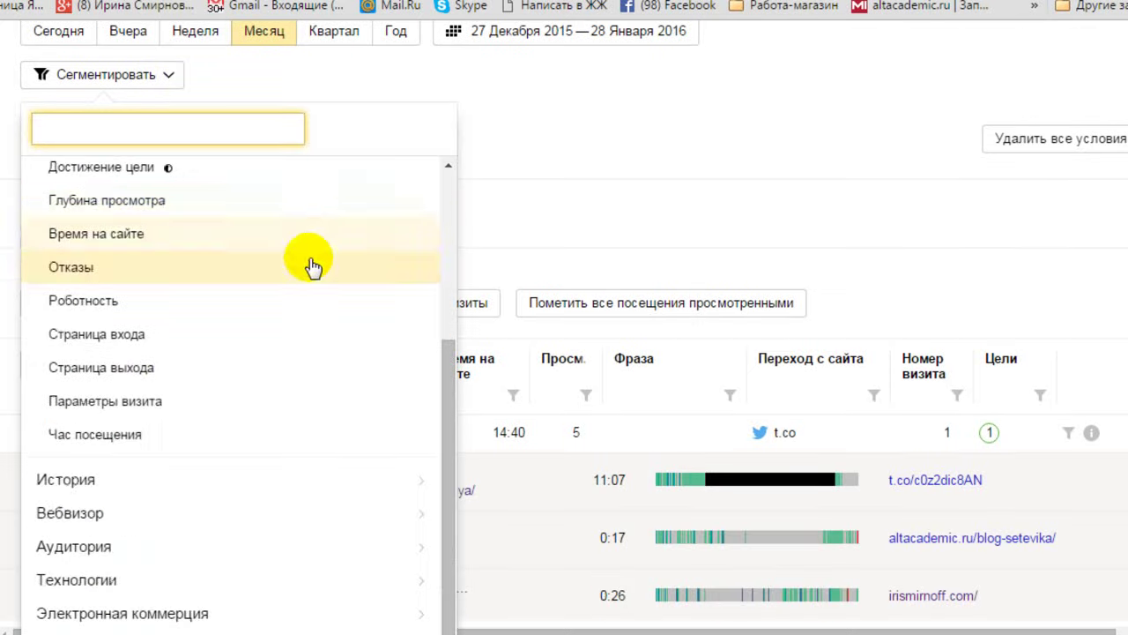
{"action": "scroll", "coordinate": [315, 265], "scroll_direction": "down", "scroll_amount": 2}
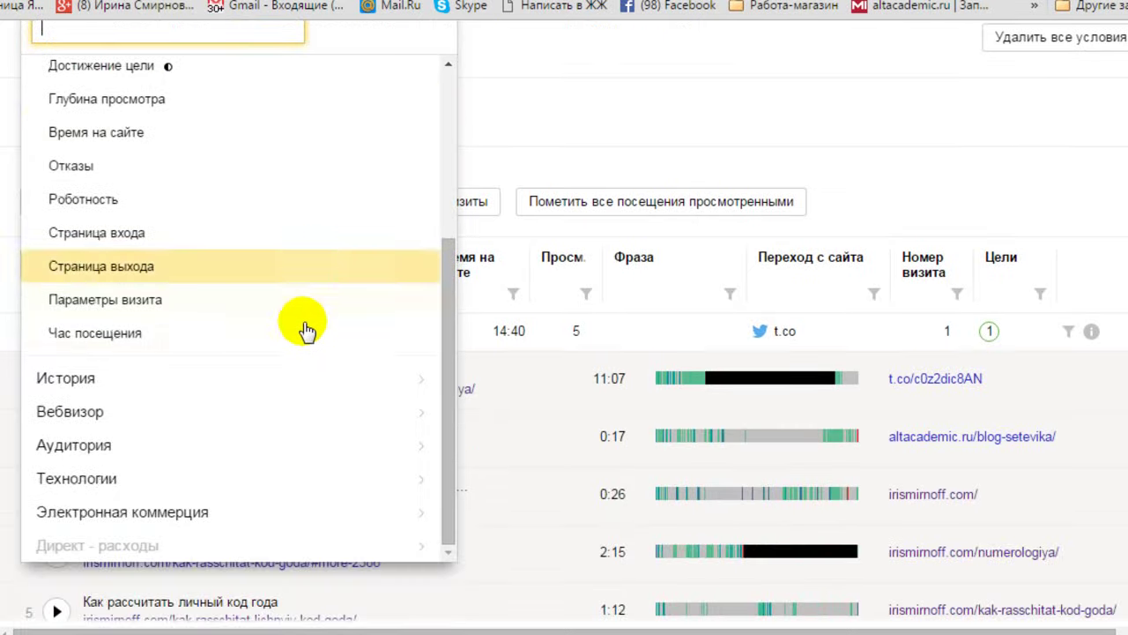
{"action": "left_click", "coordinate": [93, 414]}
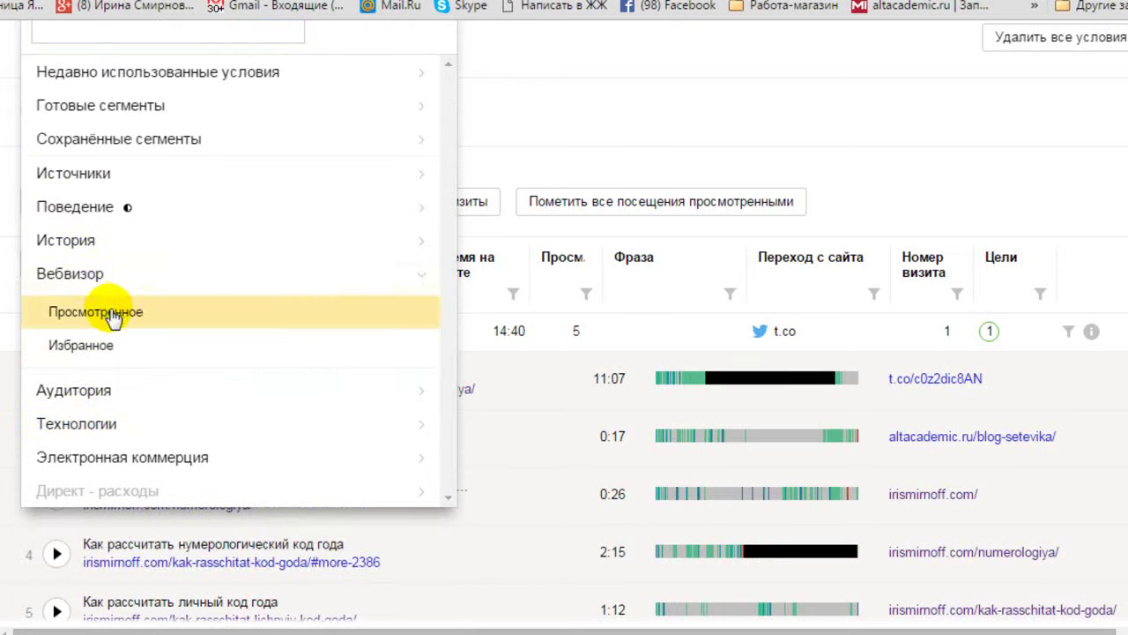
{"action": "left_click", "coordinate": [113, 346]}
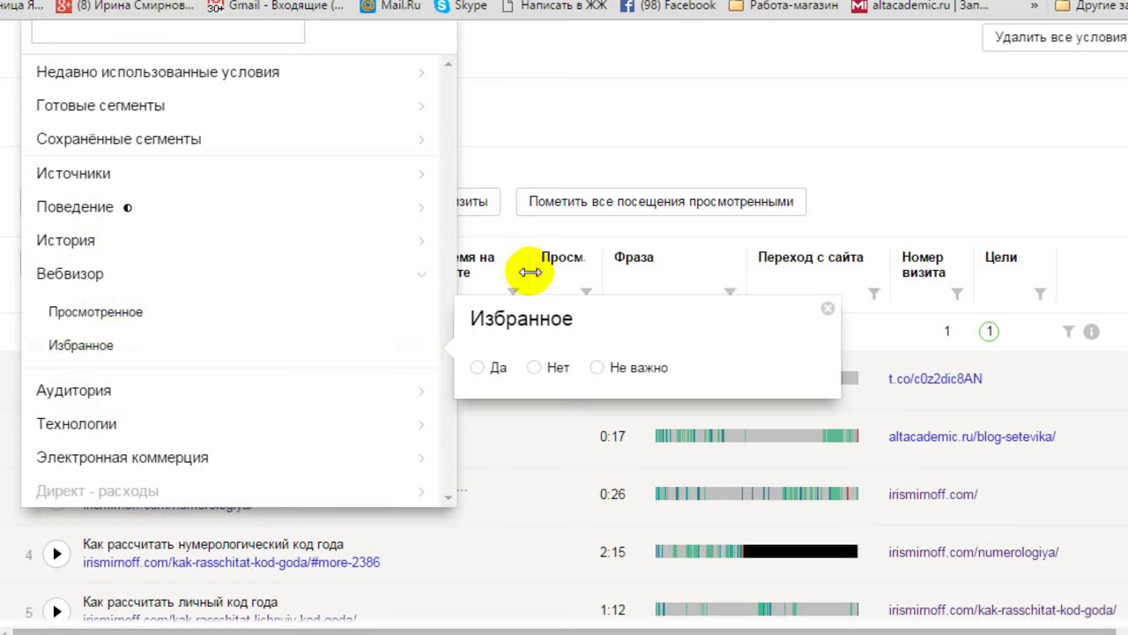
{"action": "left_click", "coordinate": [479, 370]}
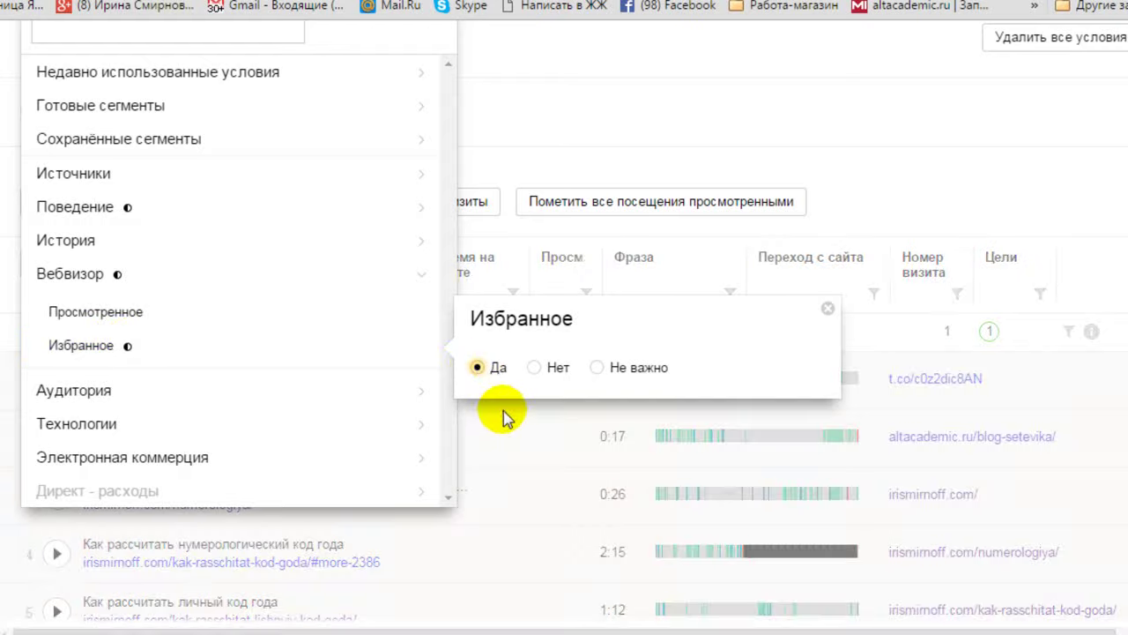
{"action": "left_click", "coordinate": [911, 132]}
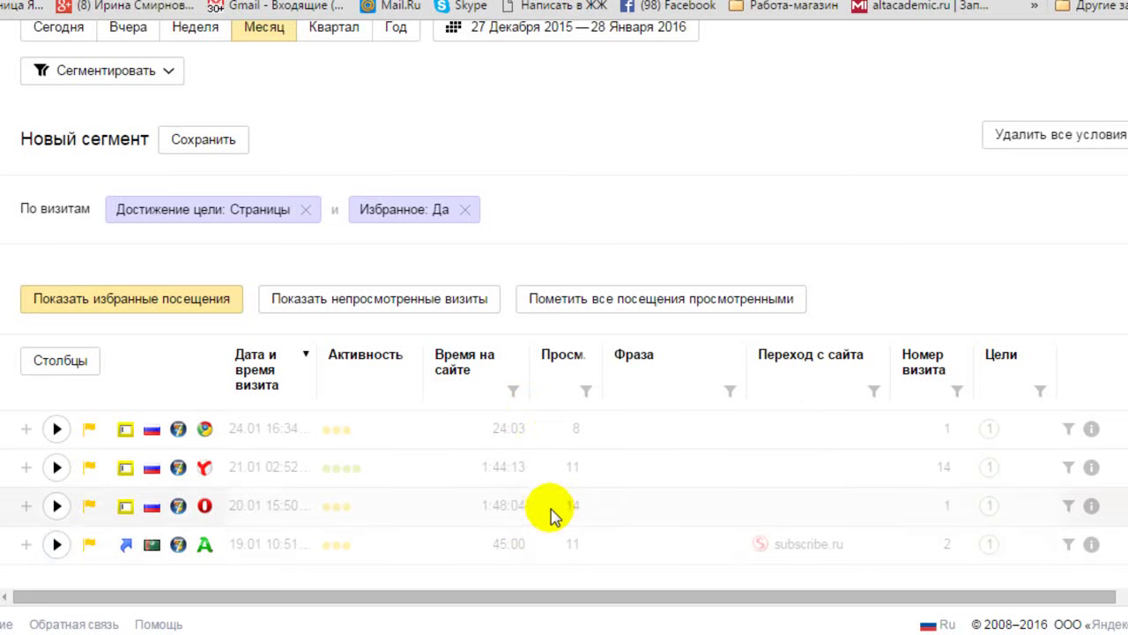
Expand the 19.01 10:51 visit from subscribe.ru and examine its viewed pages, time per page and activity
{"action": "left_click", "coordinate": [26, 545]}
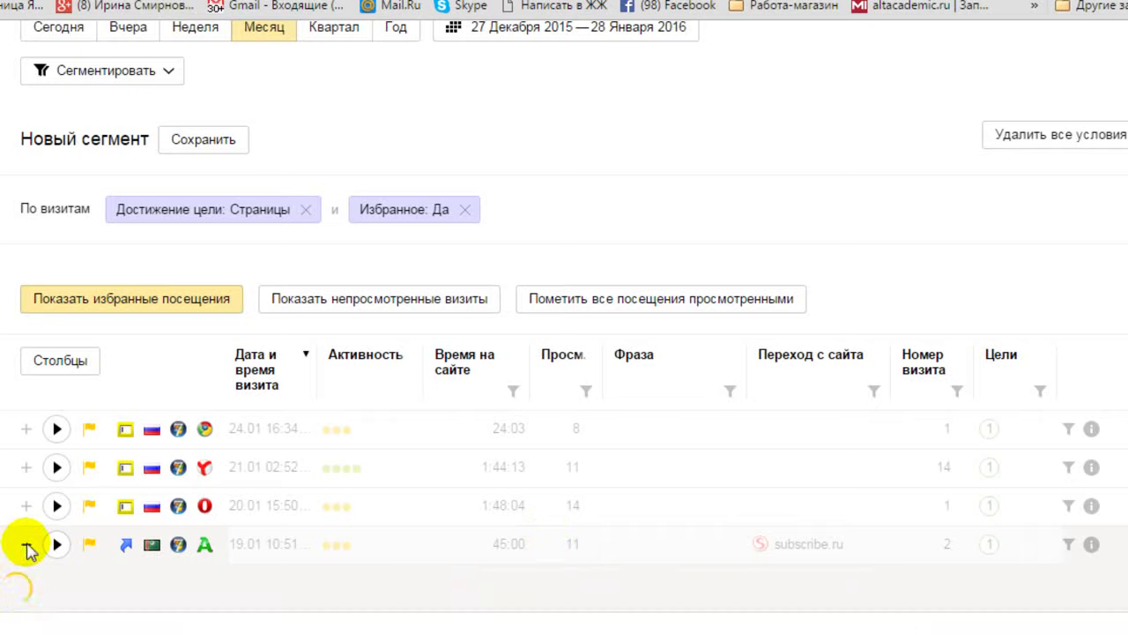
{"action": "scroll", "coordinate": [174, 371], "scroll_direction": "down", "scroll_amount": 5}
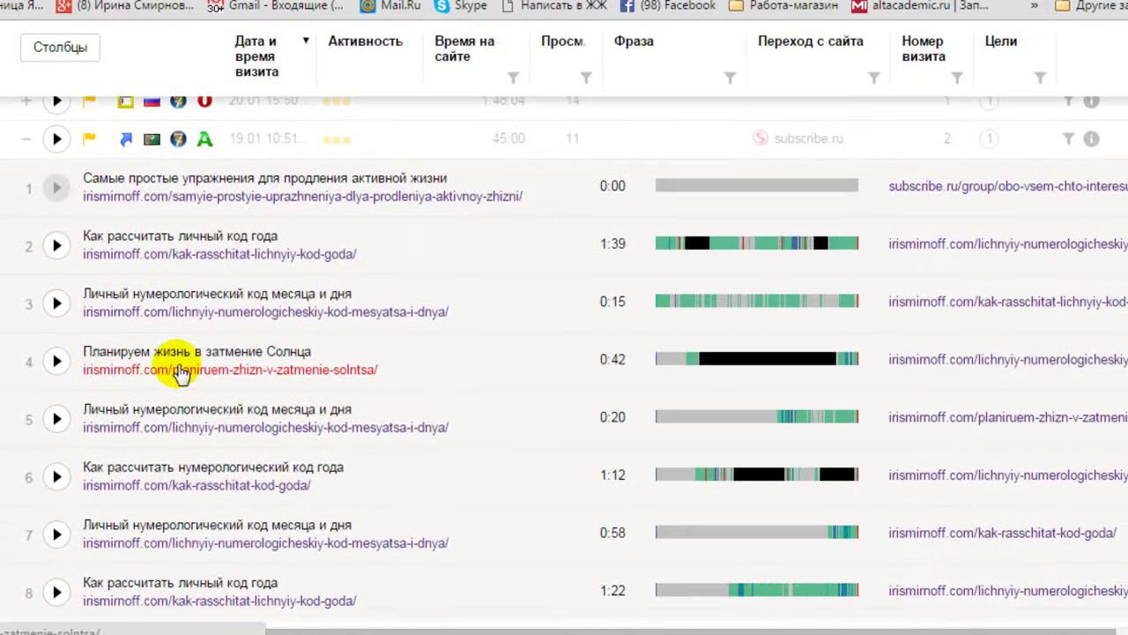
{"action": "scroll", "coordinate": [180, 370], "scroll_direction": "down", "scroll_amount": 2}
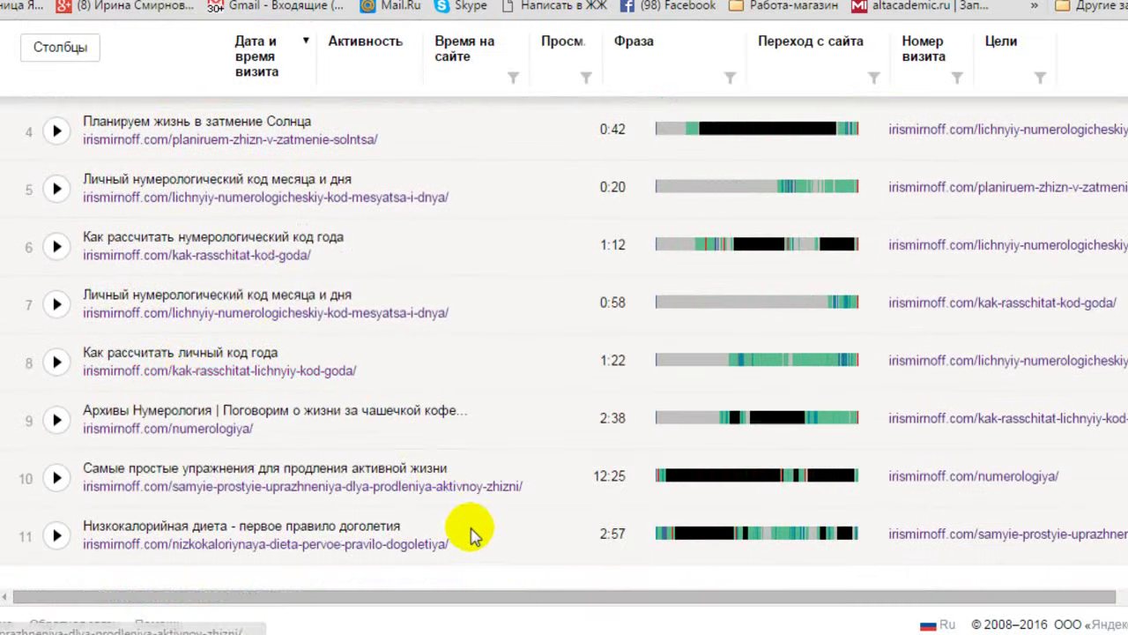
{"action": "scroll", "coordinate": [476, 533], "scroll_direction": "up", "scroll_amount": 4}
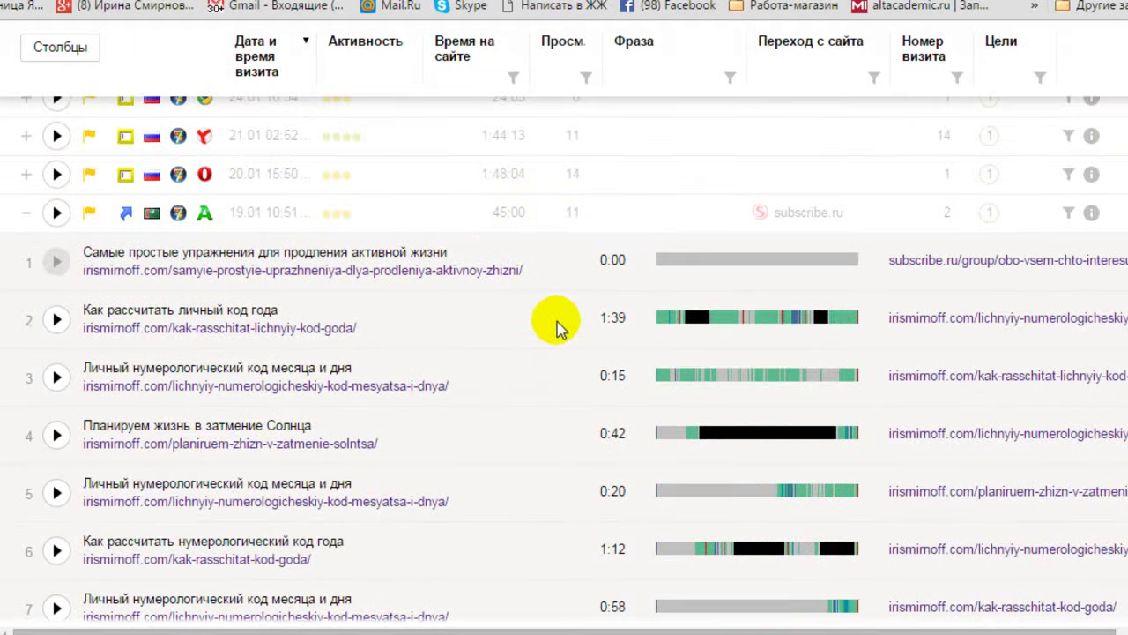
{"action": "scroll", "coordinate": [551, 324], "scroll_direction": "down", "scroll_amount": 1}
{"action": "scroll", "coordinate": [557, 326], "scroll_direction": "down", "scroll_amount": 2}
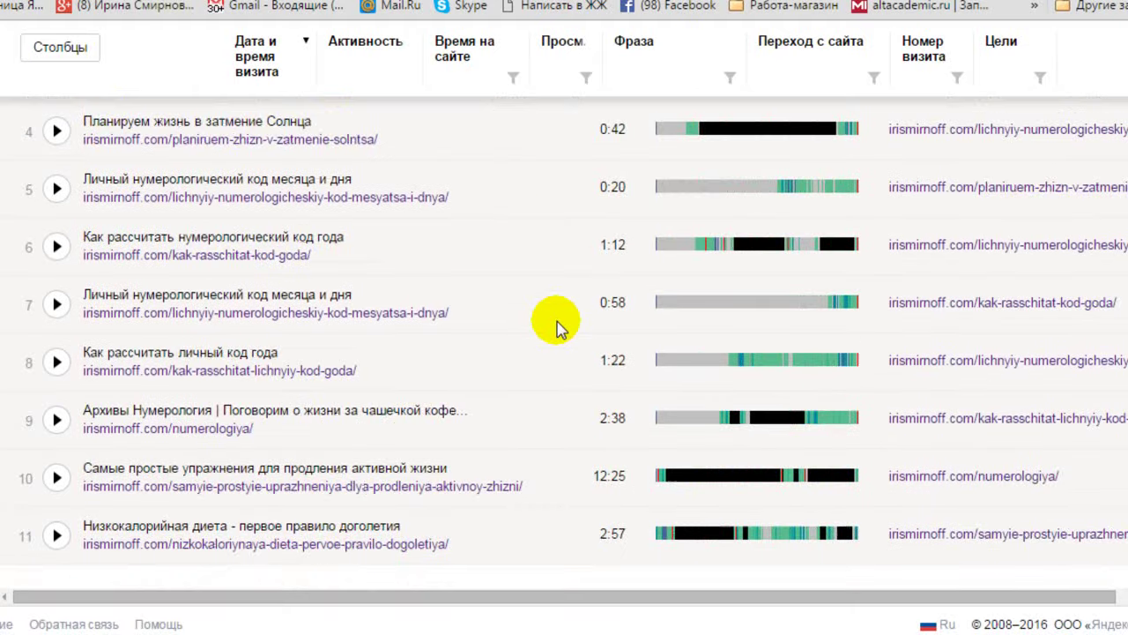
{"action": "scroll", "coordinate": [557, 327], "scroll_direction": "up", "scroll_amount": 3}
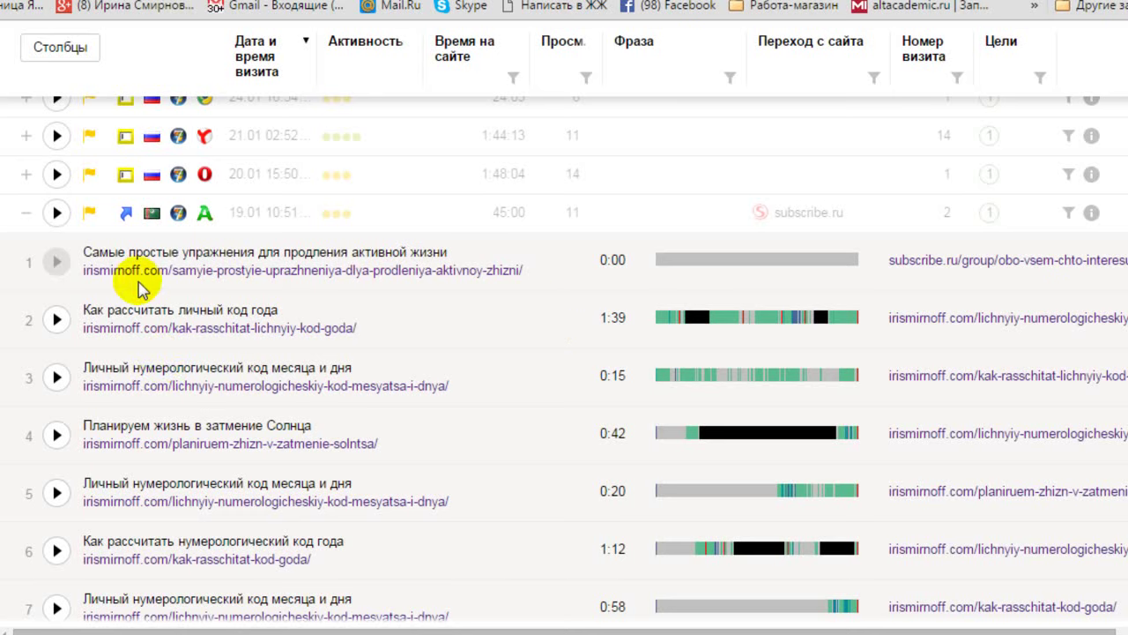
Play the visit recording from the second page view, «Как рассчитать личный код года», rewinding to an earlier moment, and close the player
{"action": "left_click", "coordinate": [55, 320]}
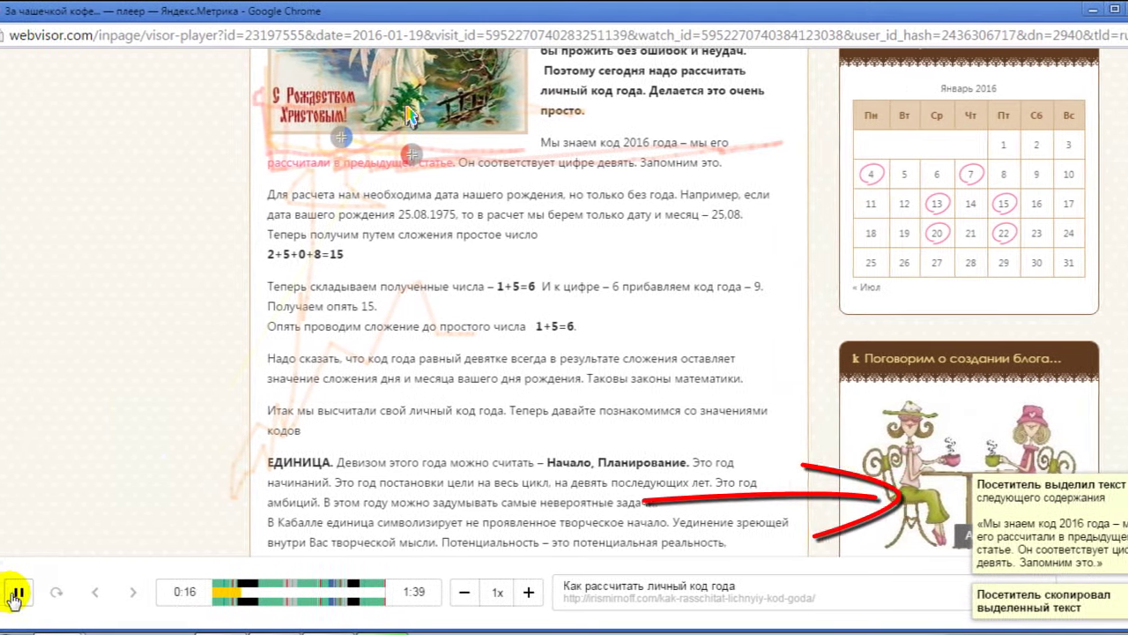
{"action": "left_click", "coordinate": [15, 599]}
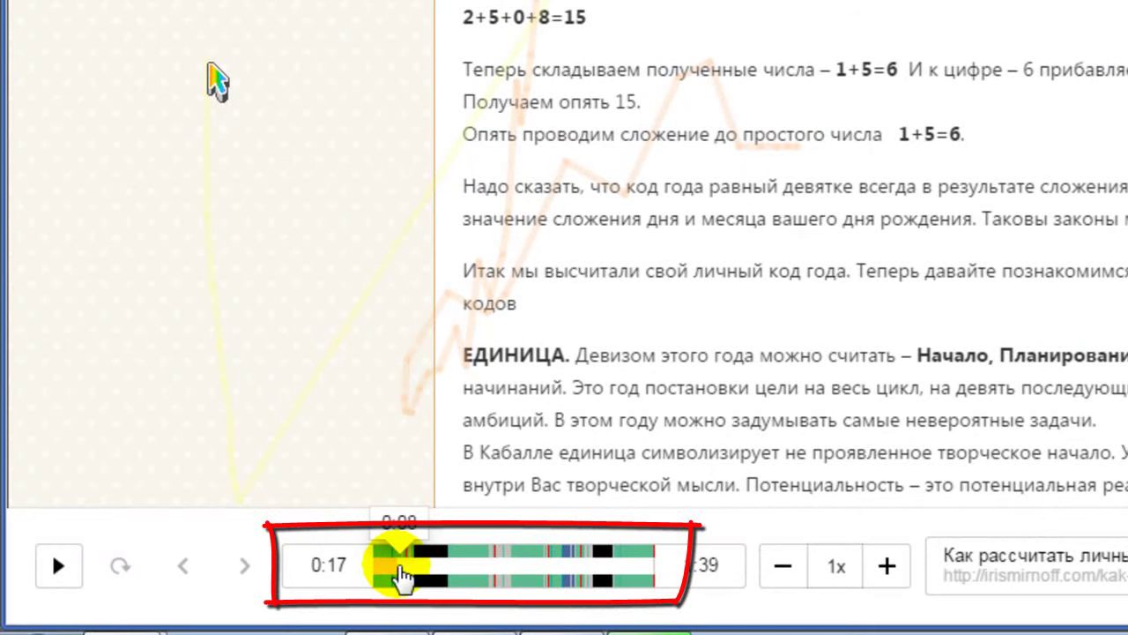
{"action": "left_click", "coordinate": [402, 572]}
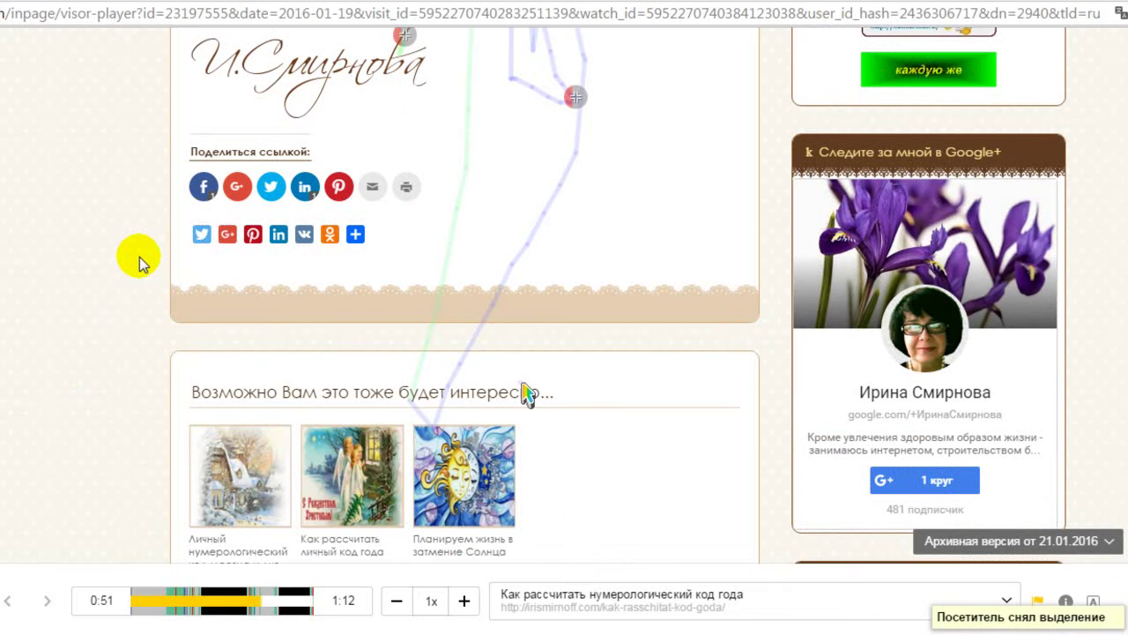
{"action": "left_click", "coordinate": [1112, 9]}
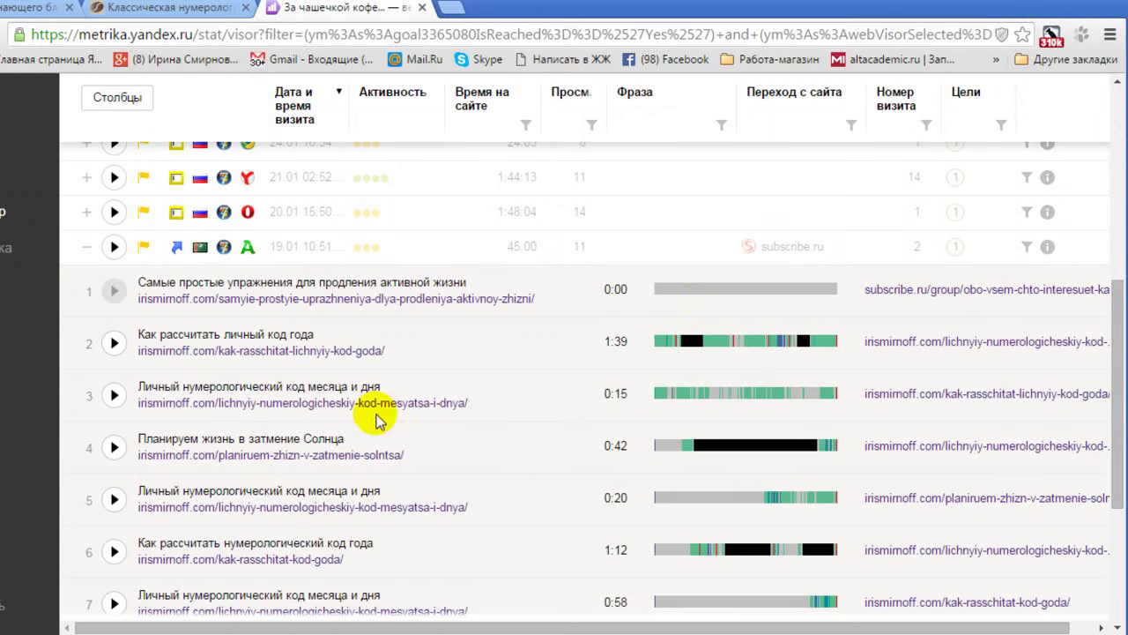
Collapse the 19.01 visit and expand the 21.01 02:52 visit to examine its viewed pages, time per page and activity
{"action": "left_click", "coordinate": [85, 249]}
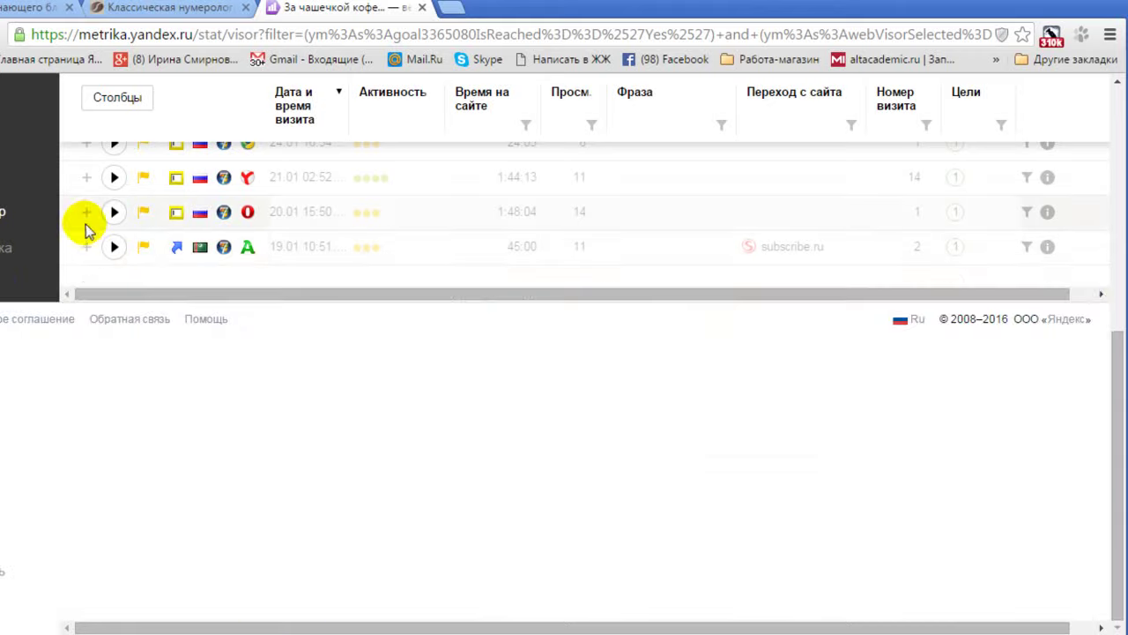
{"action": "scroll", "coordinate": [92, 256], "scroll_direction": "up", "scroll_amount": 3}
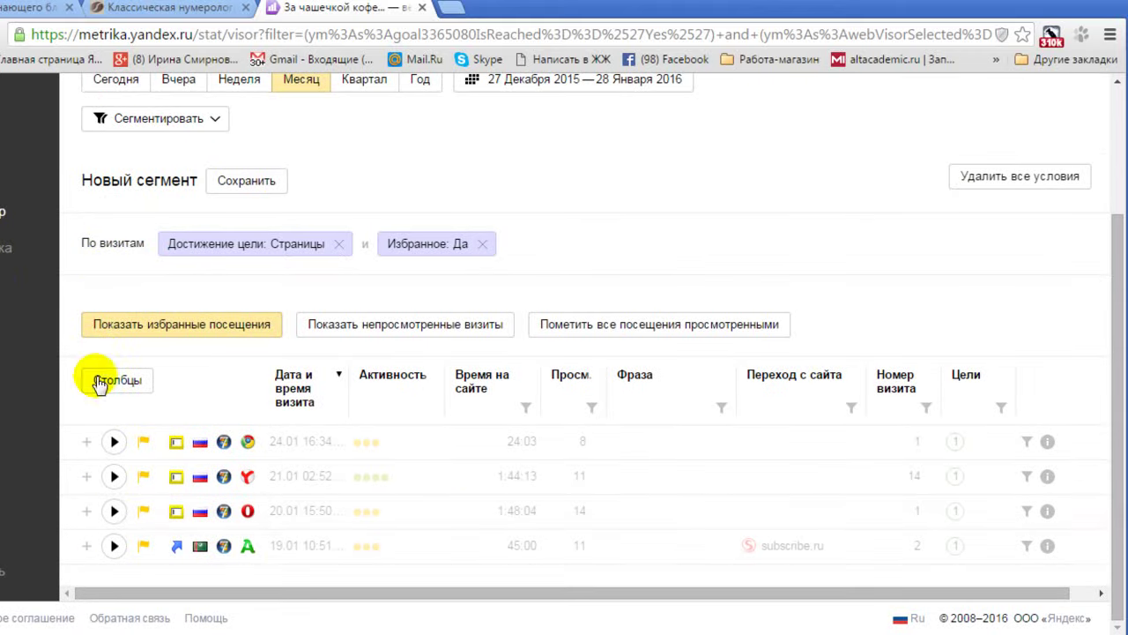
{"action": "left_click", "coordinate": [89, 476]}
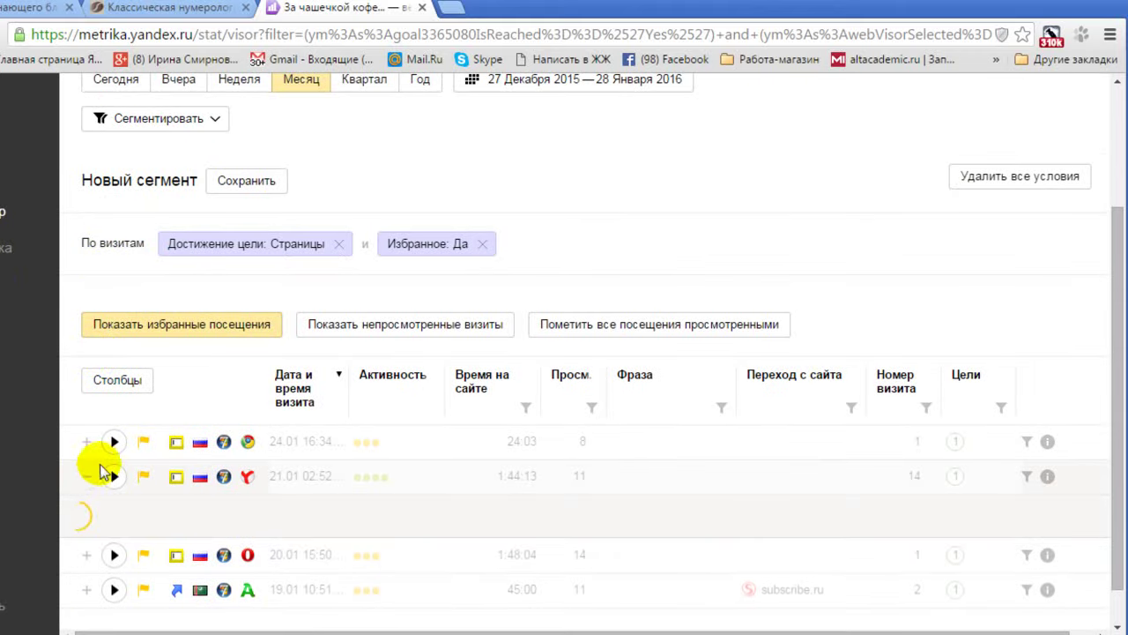
{"action": "scroll", "coordinate": [275, 264], "scroll_direction": "down", "scroll_amount": 2}
{"action": "scroll", "coordinate": [277, 262], "scroll_direction": "down", "scroll_amount": 1}
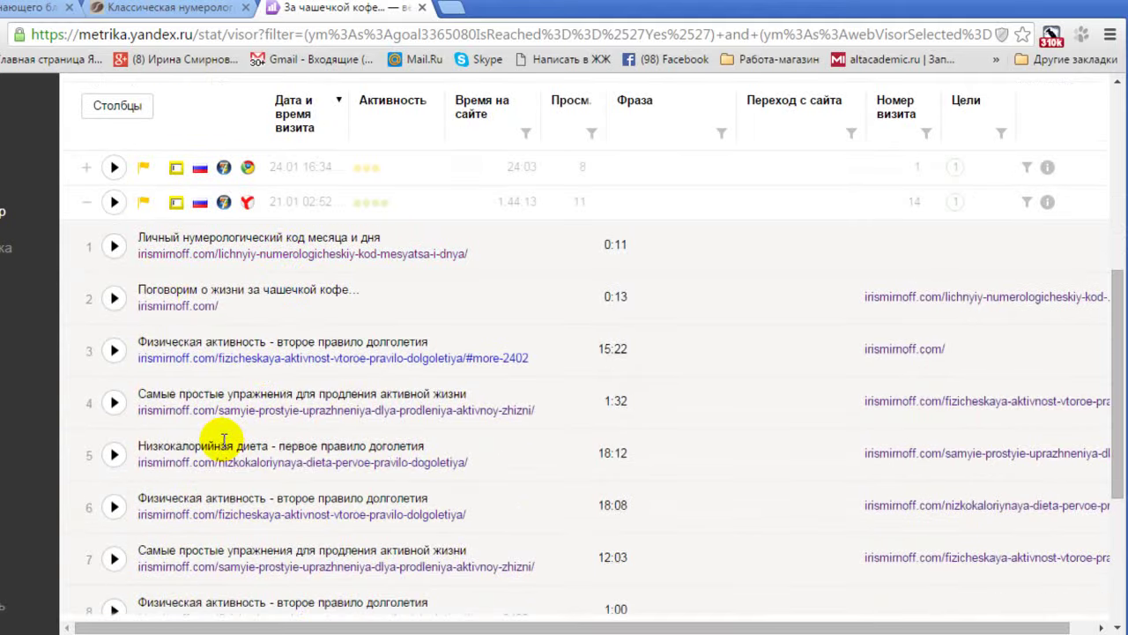
{"action": "scroll", "coordinate": [262, 357], "scroll_direction": "down", "scroll_amount": 3}
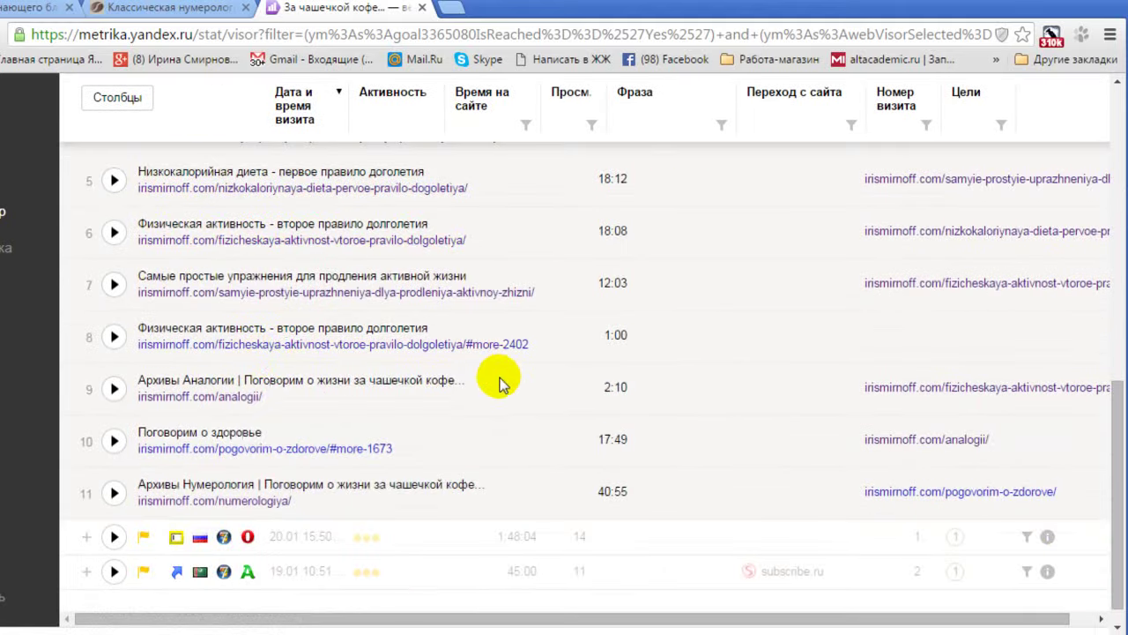
{"action": "scroll", "coordinate": [529, 375], "scroll_direction": "up", "scroll_amount": 1}
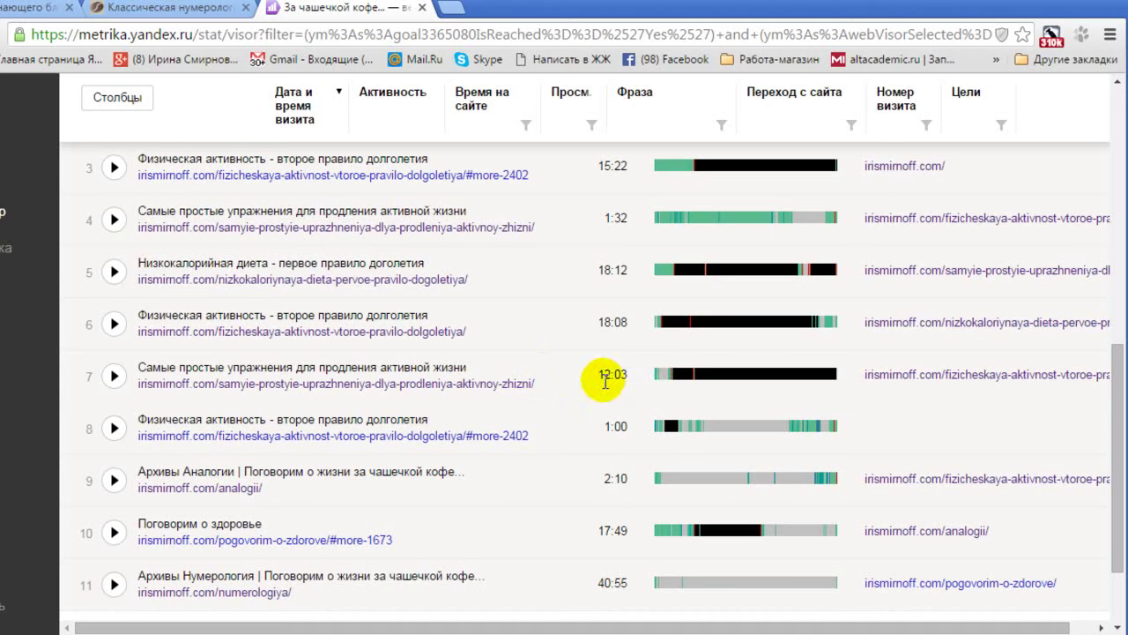
Play the 21.01 visit recording from the seventh page view, check «Информация о визите» during playback, and close the player
{"action": "left_click", "coordinate": [113, 378]}
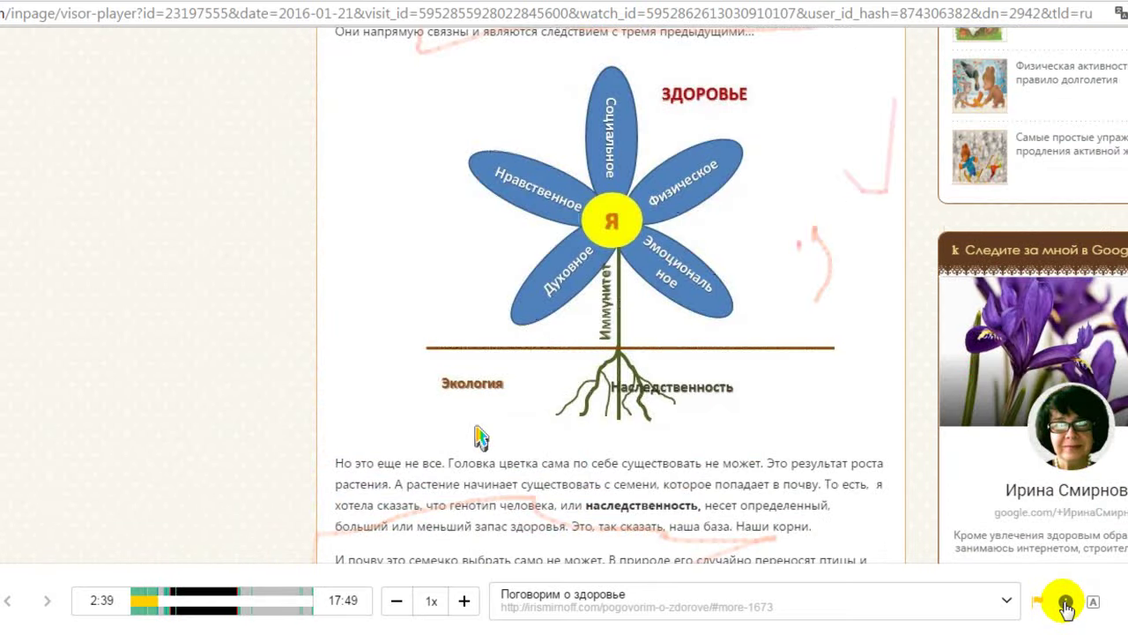
{"action": "left_click", "coordinate": [1065, 602]}
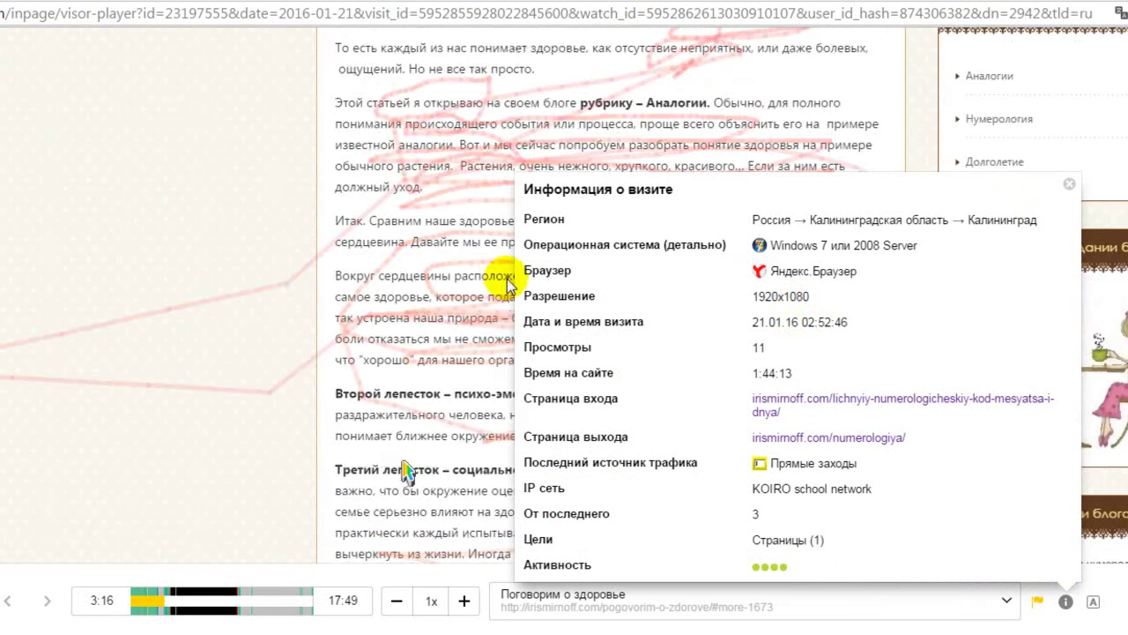
{"action": "left_click", "coordinate": [269, 516]}
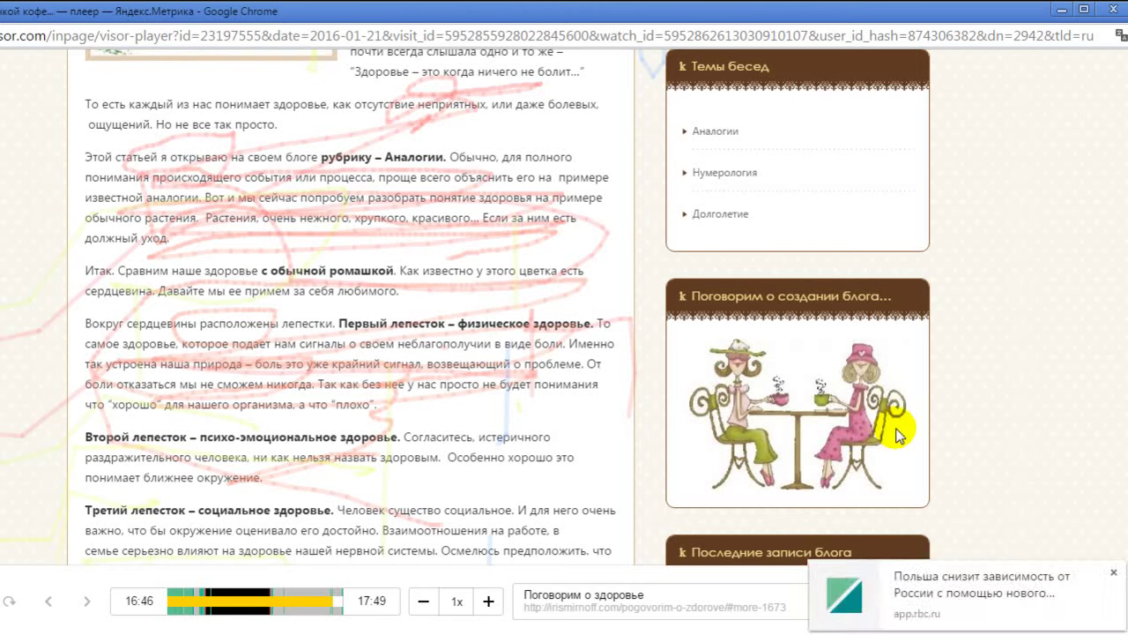
{"action": "left_click", "coordinate": [1114, 573]}
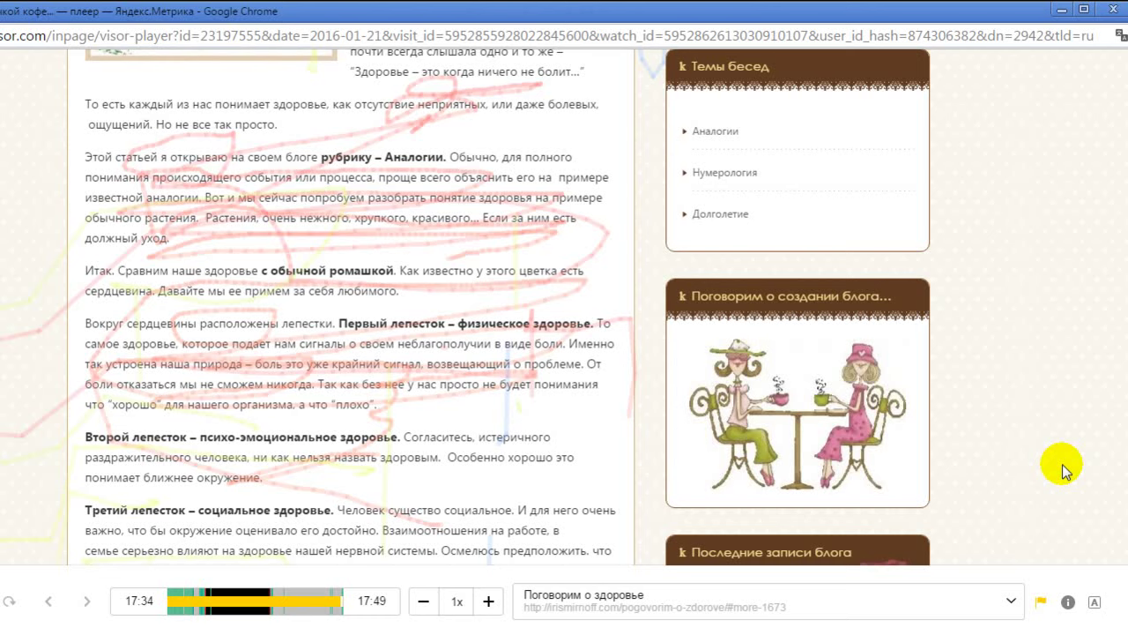
{"action": "left_click", "coordinate": [1107, 9]}
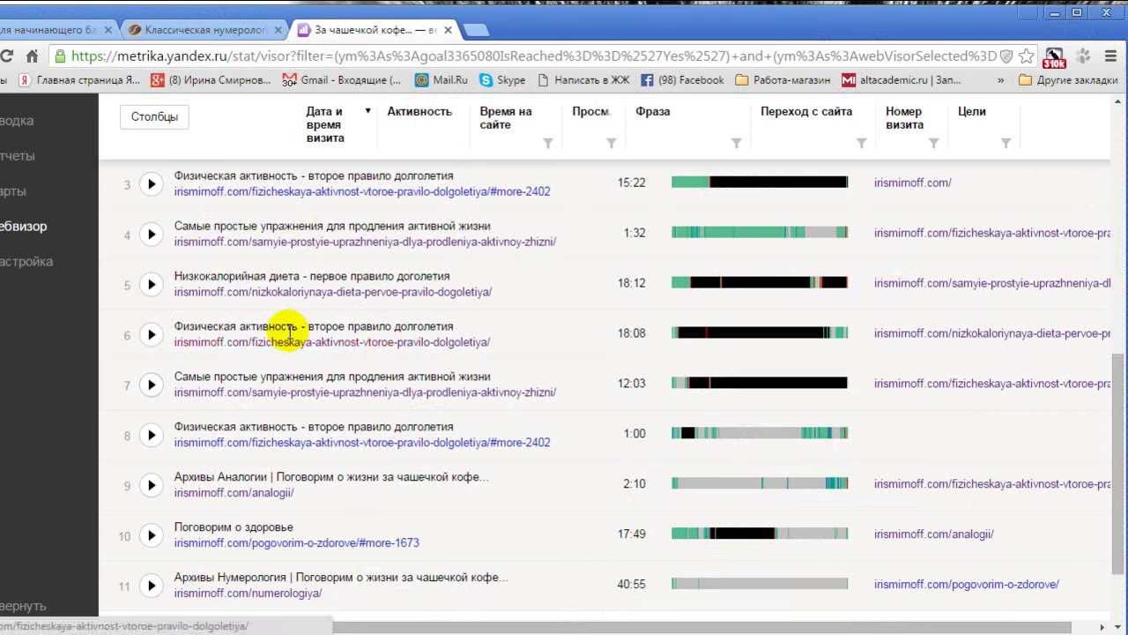
Open the Вебвизор report for the altacademic.ru counter and examine the month's visits and their search phrases
{"action": "scroll", "coordinate": [291, 325], "scroll_direction": "up", "scroll_amount": 5}
{"action": "scroll", "coordinate": [296, 330], "scroll_direction": "up", "scroll_amount": 3}
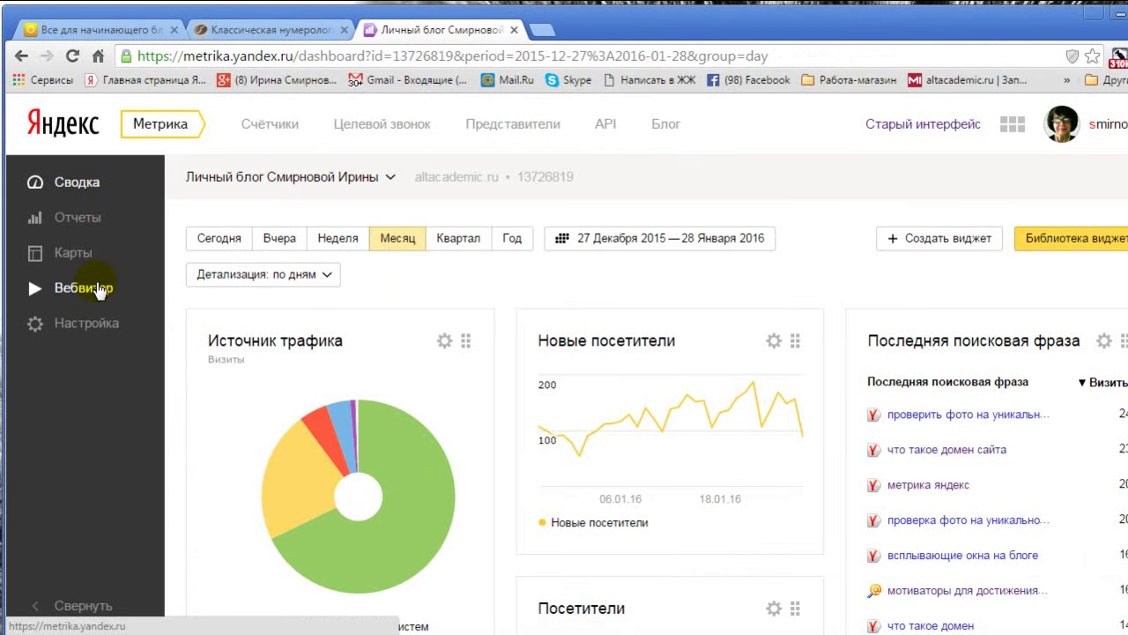
{"action": "left_click", "coordinate": [97, 289]}
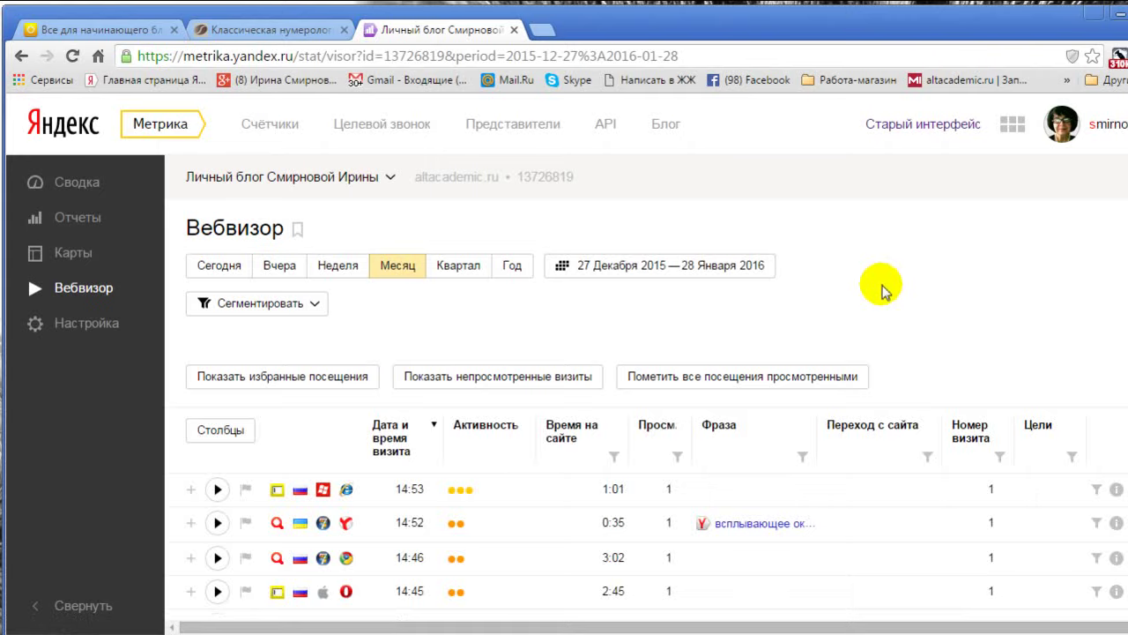
{"action": "scroll", "coordinate": [884, 291], "scroll_direction": "down", "scroll_amount": 2}
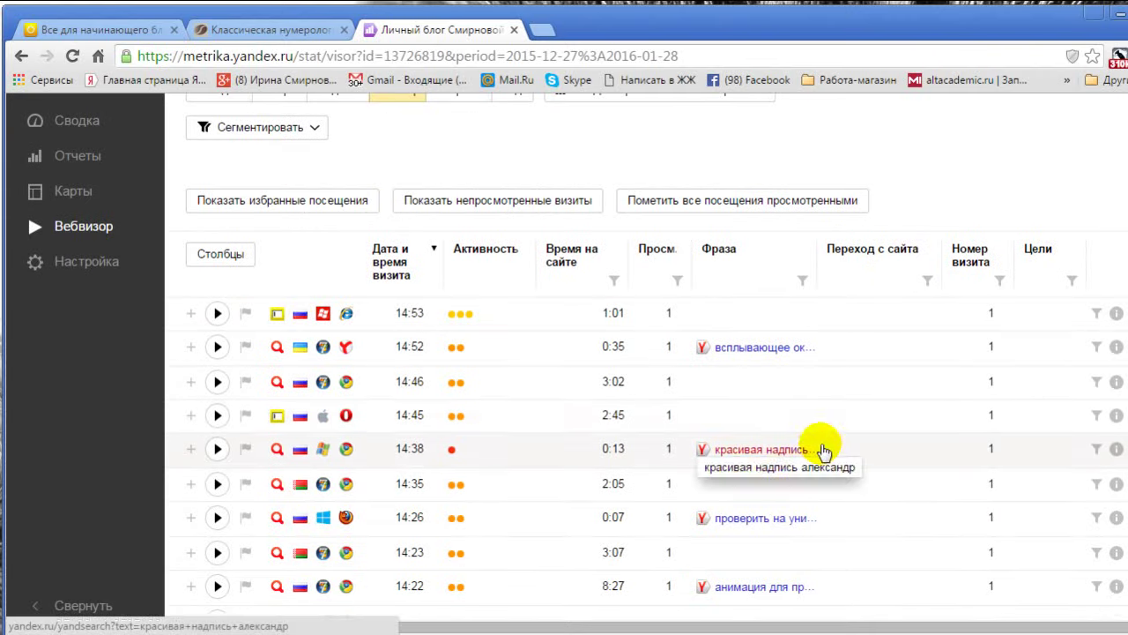
Open the «Карта ссылок» report for the altacademic.ru blog
{"action": "scroll", "coordinate": [859, 430], "scroll_direction": "up", "scroll_amount": 1}
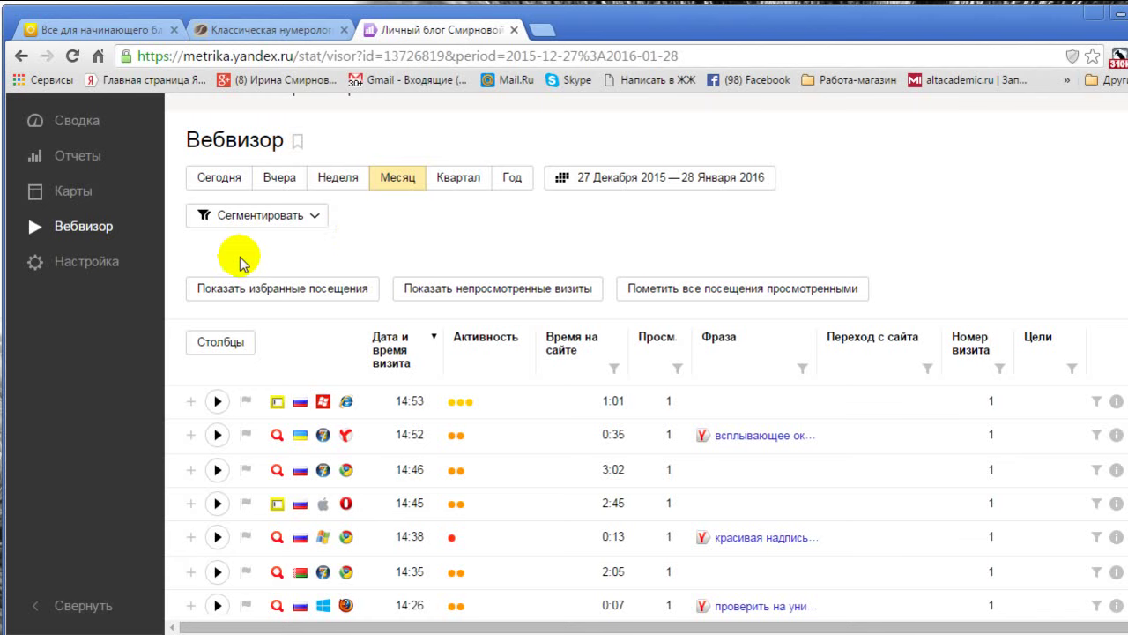
{"action": "left_click", "coordinate": [81, 194]}
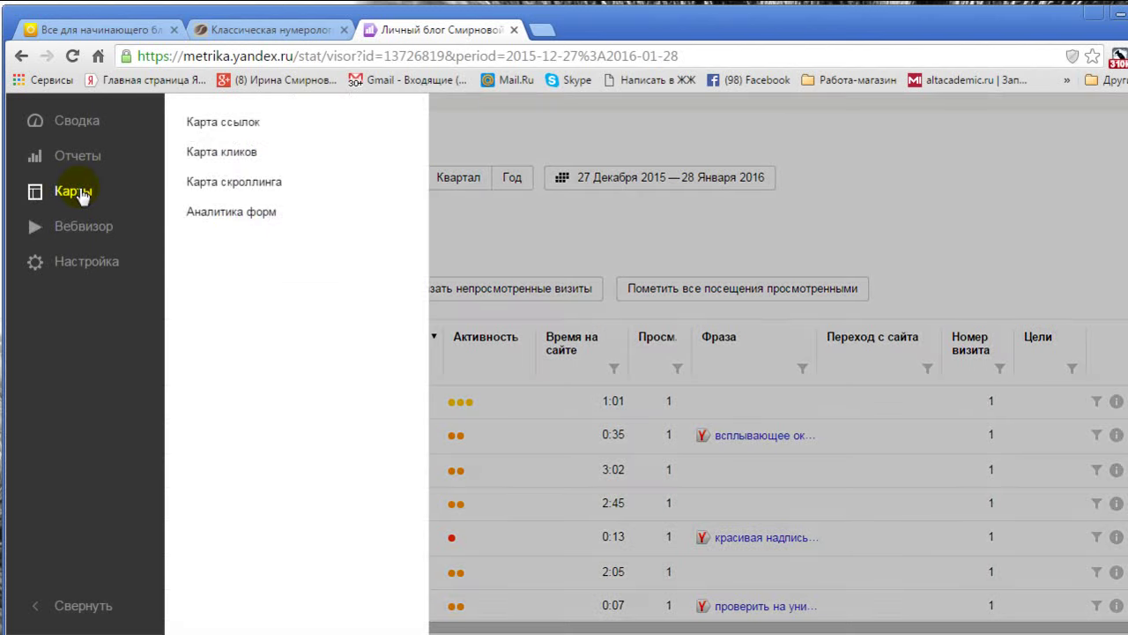
{"action": "left_click", "coordinate": [231, 126]}
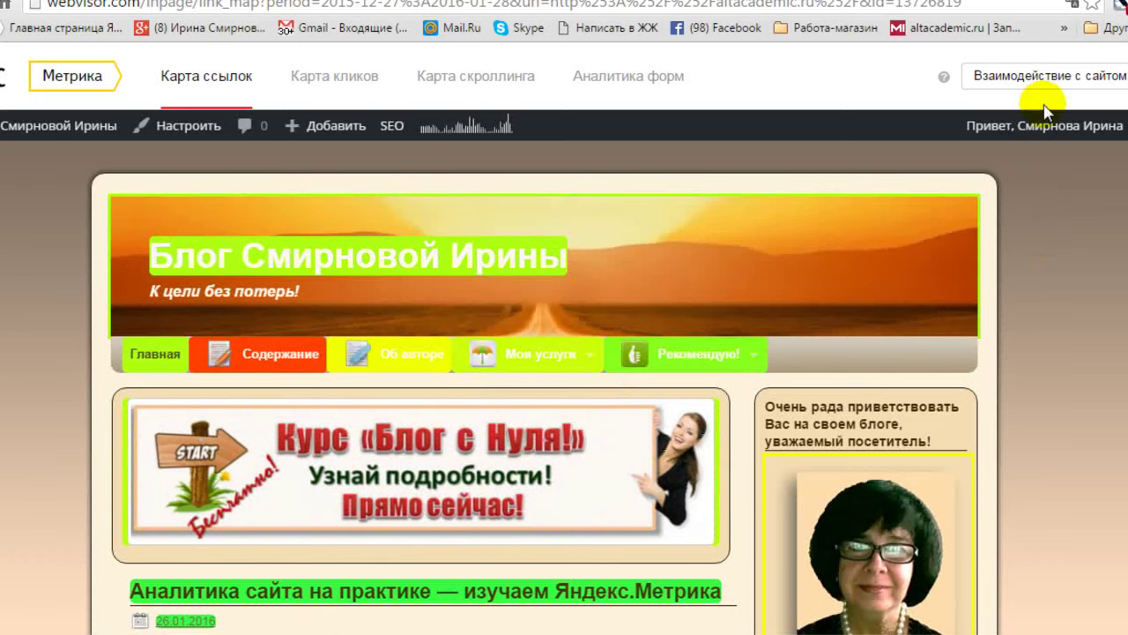
Switch the link map to «Взаимодействие с сайтом», open the blog's «Рекомендую!» page and look through its course offers
{"action": "left_click", "coordinate": [1065, 84]}
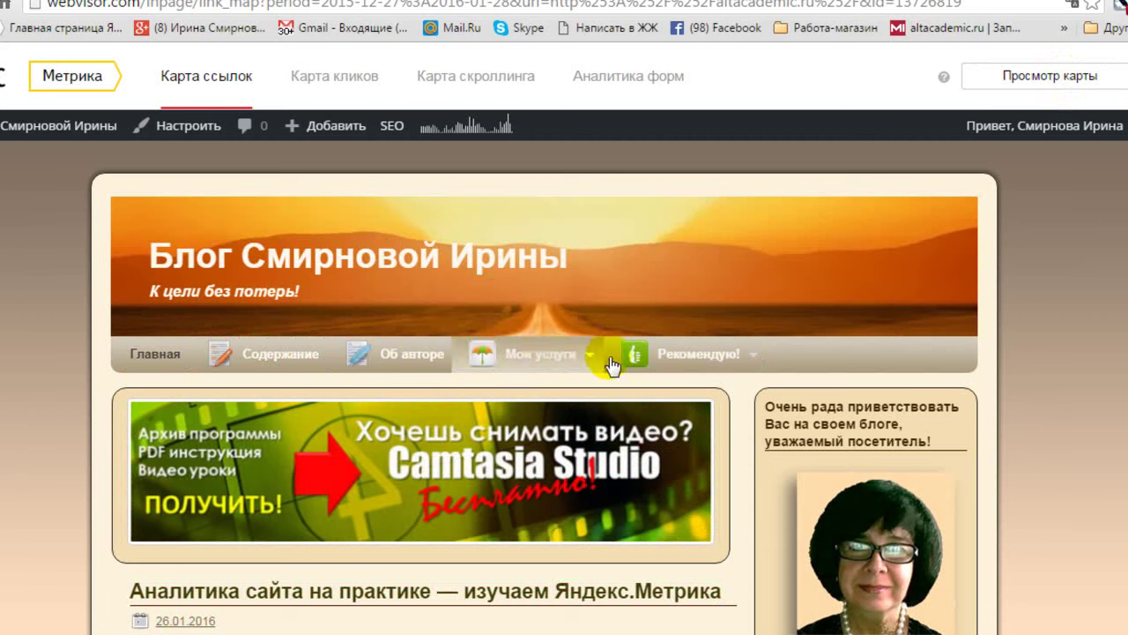
{"action": "left_click", "coordinate": [690, 355]}
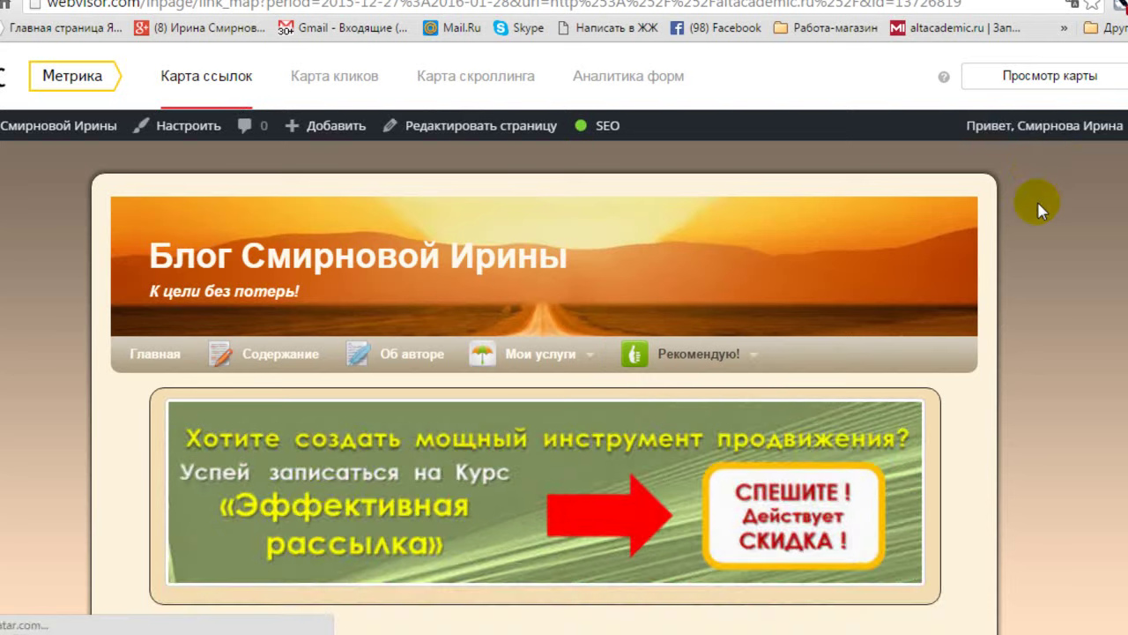
{"action": "scroll", "coordinate": [1037, 208], "scroll_direction": "down", "scroll_amount": 6}
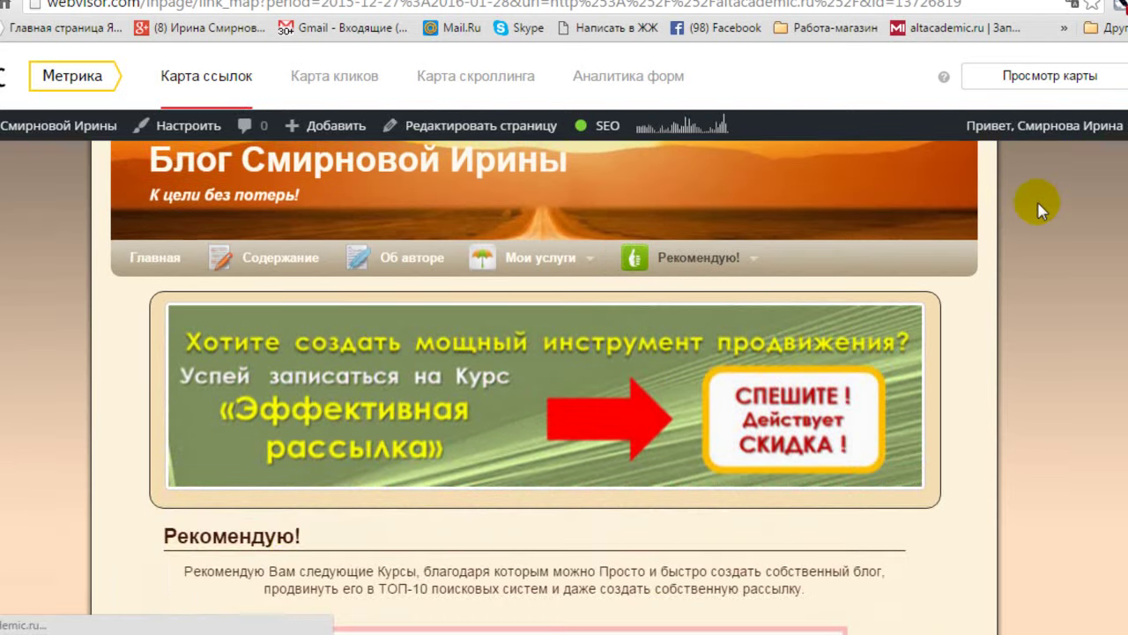
{"action": "scroll", "coordinate": [1036, 207], "scroll_direction": "up", "scroll_amount": 1}
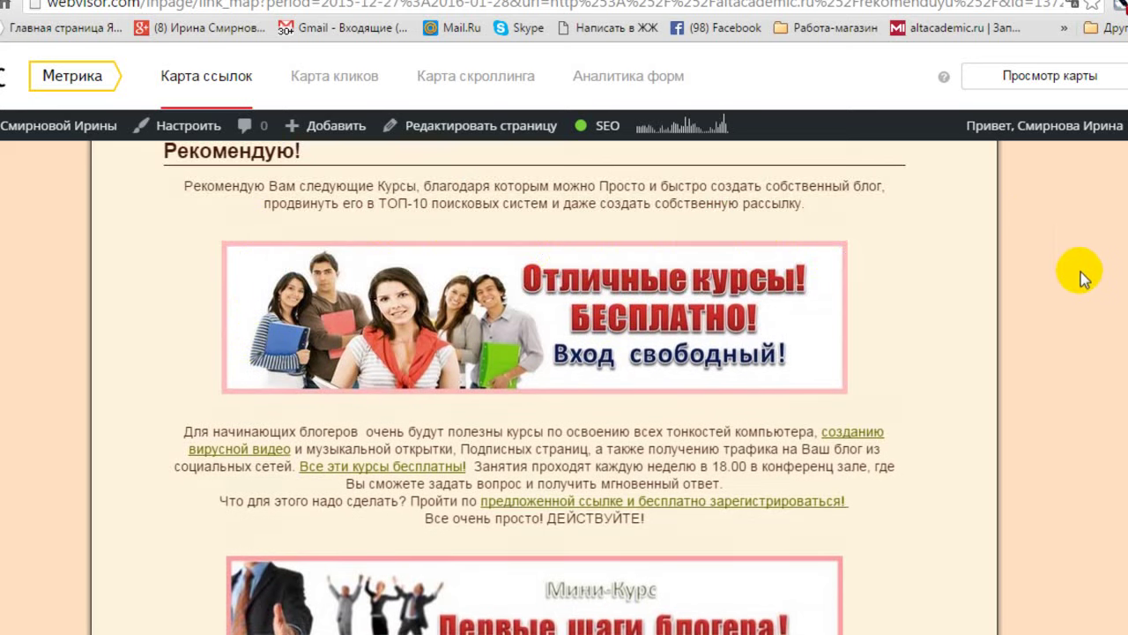
{"action": "scroll", "coordinate": [1061, 255], "scroll_direction": "down", "scroll_amount": 1}
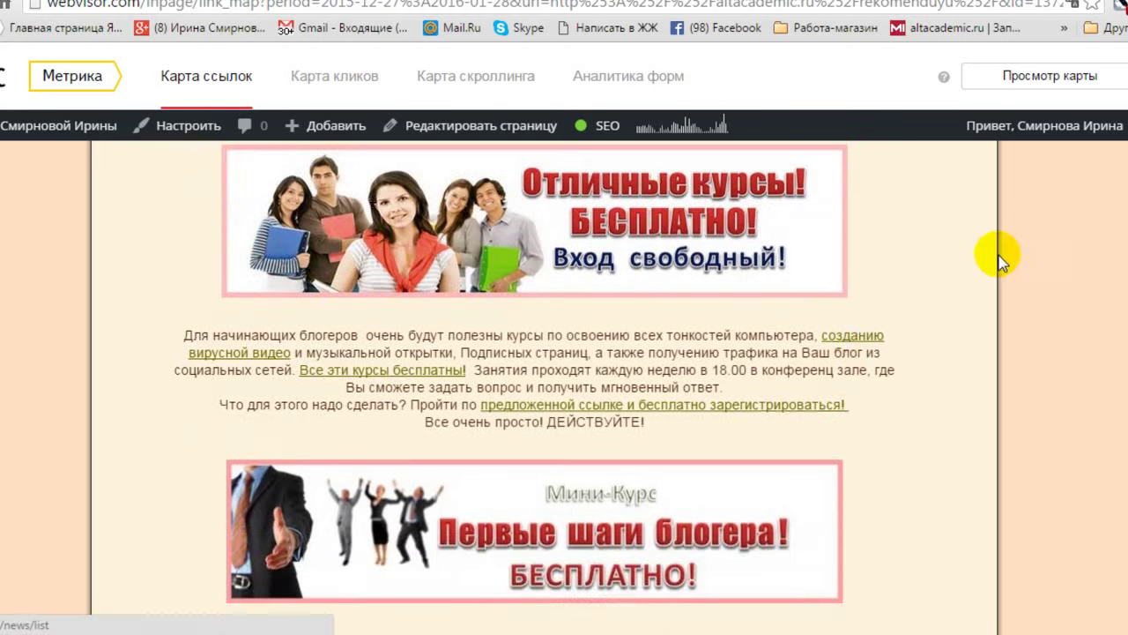
{"action": "scroll", "coordinate": [1024, 240], "scroll_direction": "down", "scroll_amount": 4}
{"action": "scroll", "coordinate": [1031, 244], "scroll_direction": "down", "scroll_amount": 15}
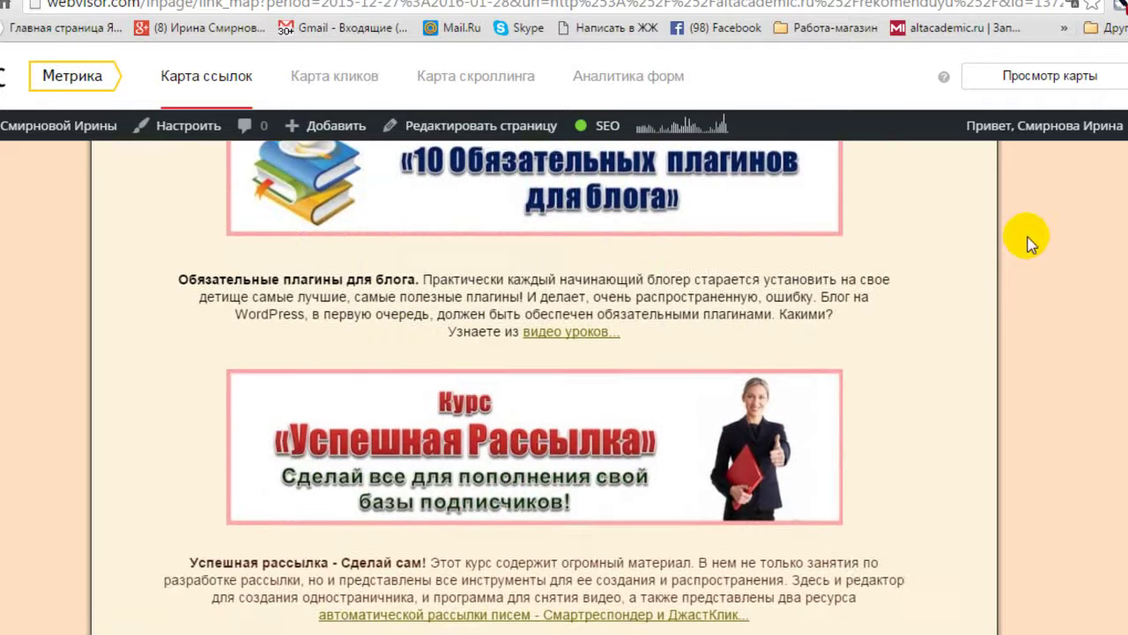
{"action": "scroll", "coordinate": [1031, 243], "scroll_direction": "up", "scroll_amount": 12}
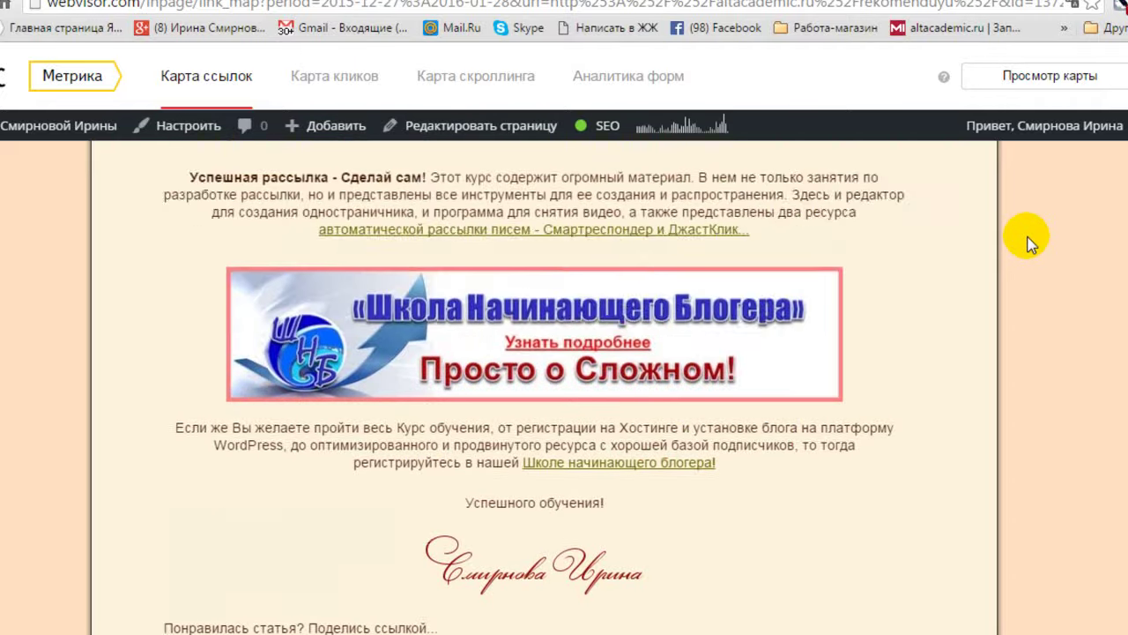
{"action": "scroll", "coordinate": [1032, 243], "scroll_direction": "up", "scroll_amount": 9}
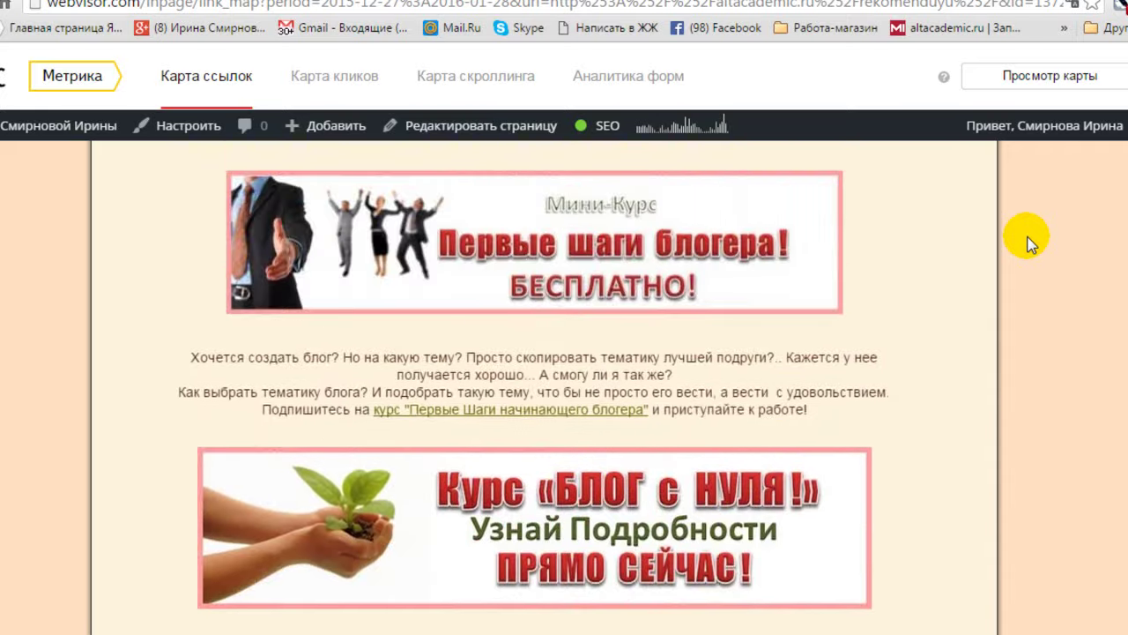
{"action": "scroll", "coordinate": [1028, 237], "scroll_direction": "up", "scroll_amount": 3}
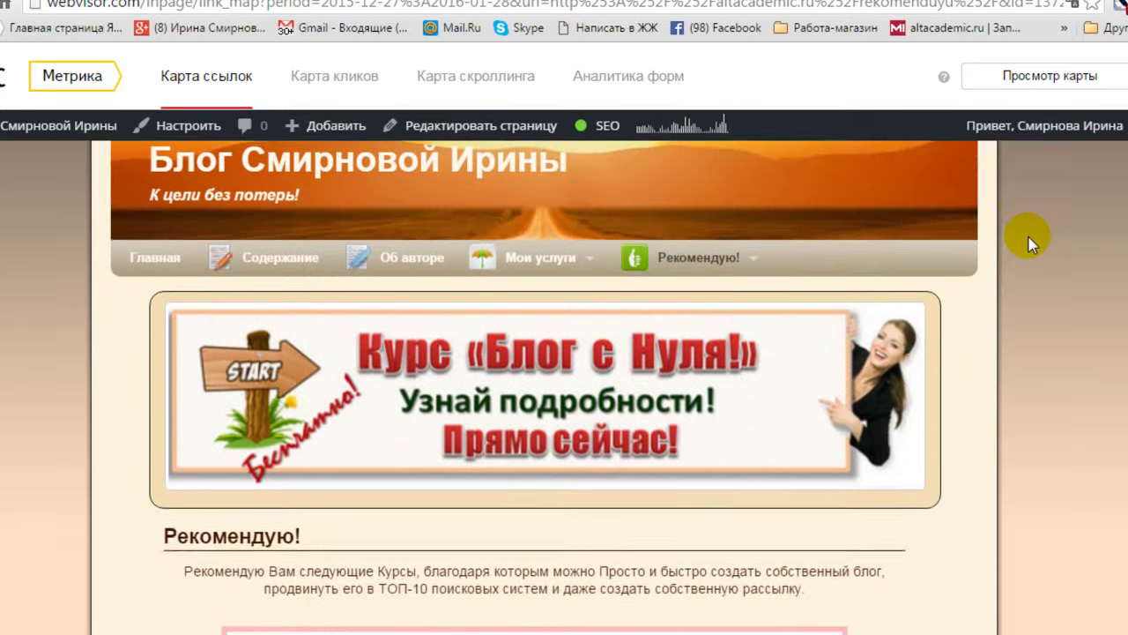
Turn on «Просмотр карты» for the «Рекомендую!» page and examine which menu items, banners and text links are highlighted by clicks
{"action": "left_click", "coordinate": [1049, 77]}
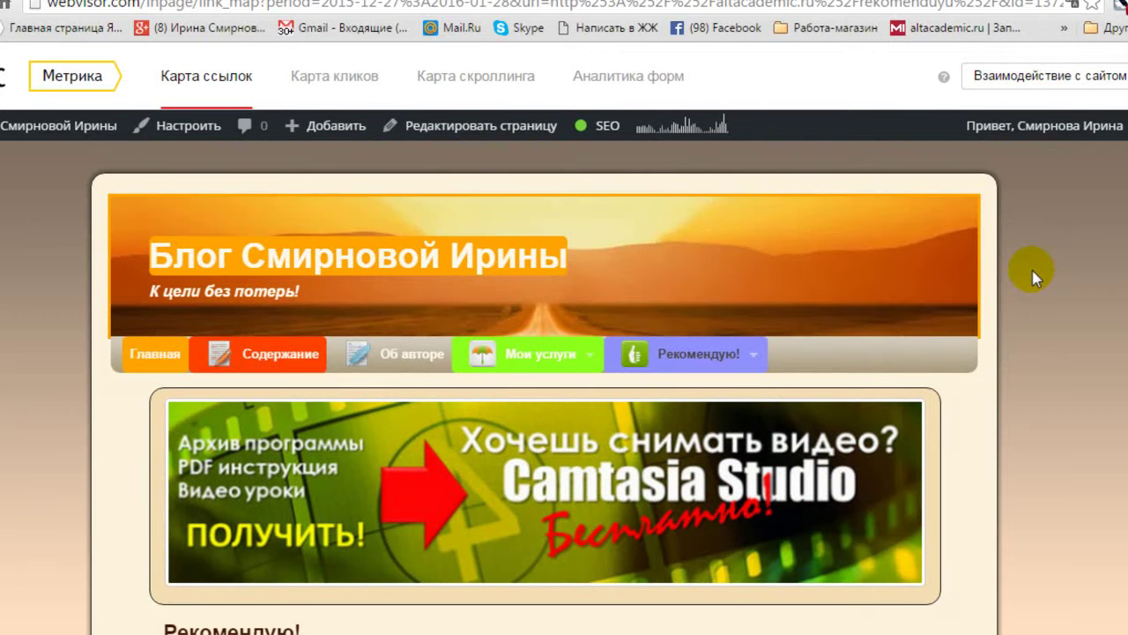
{"action": "scroll", "coordinate": [1036, 273], "scroll_direction": "down", "scroll_amount": 1}
{"action": "scroll", "coordinate": [1036, 276], "scroll_direction": "down", "scroll_amount": 1}
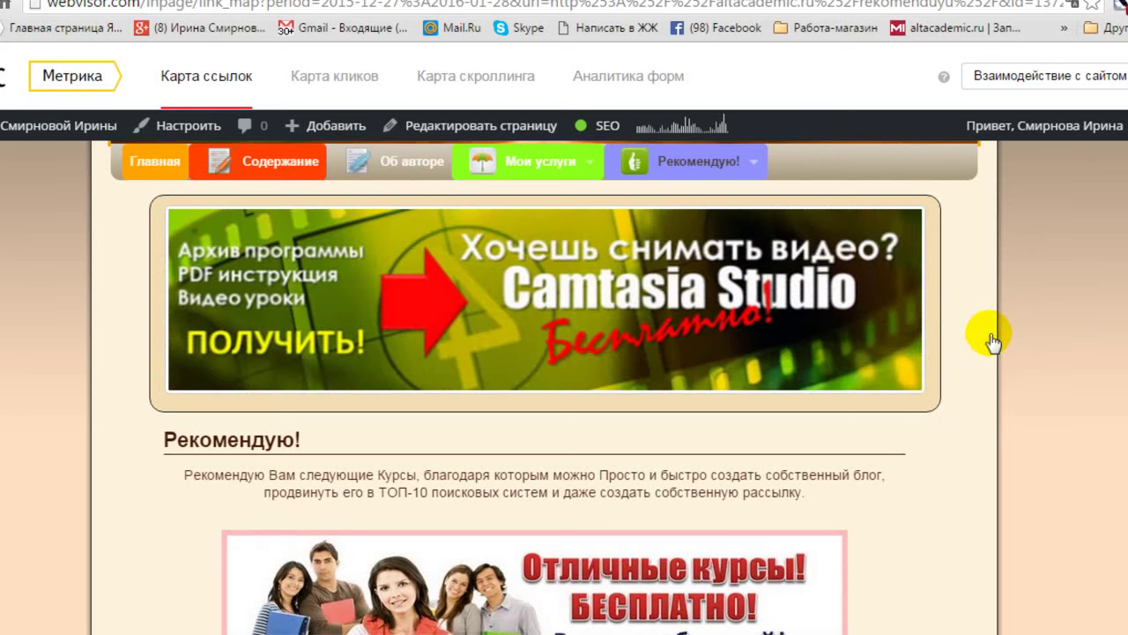
{"action": "scroll", "coordinate": [992, 339], "scroll_direction": "down", "scroll_amount": 2}
{"action": "scroll", "coordinate": [989, 334], "scroll_direction": "down", "scroll_amount": 6}
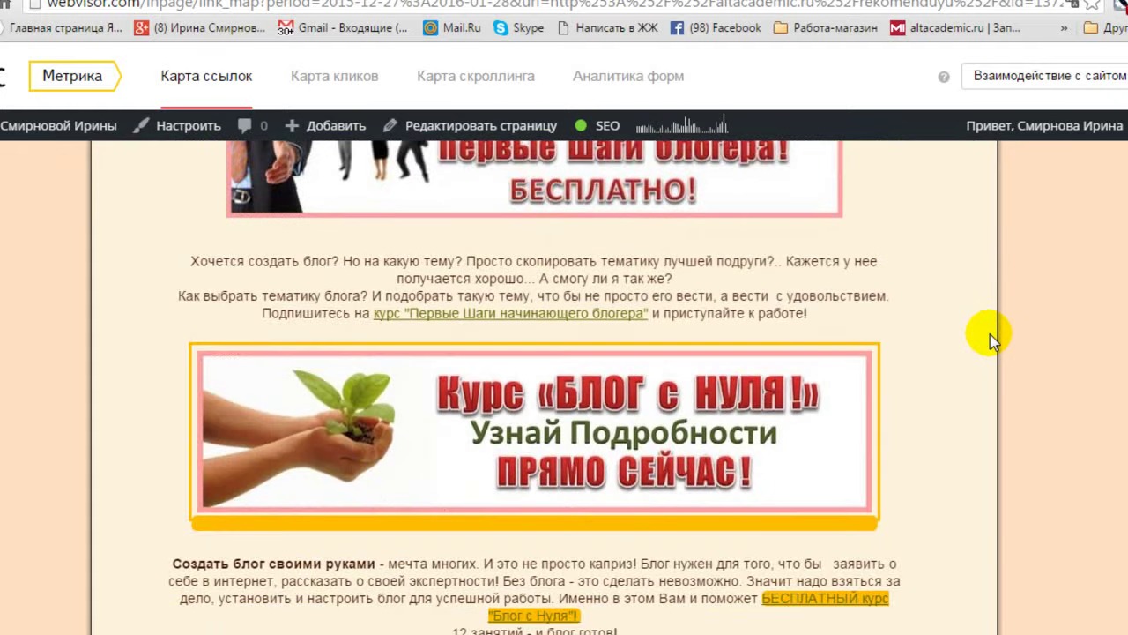
{"action": "scroll", "coordinate": [989, 334], "scroll_direction": "down", "scroll_amount": 1}
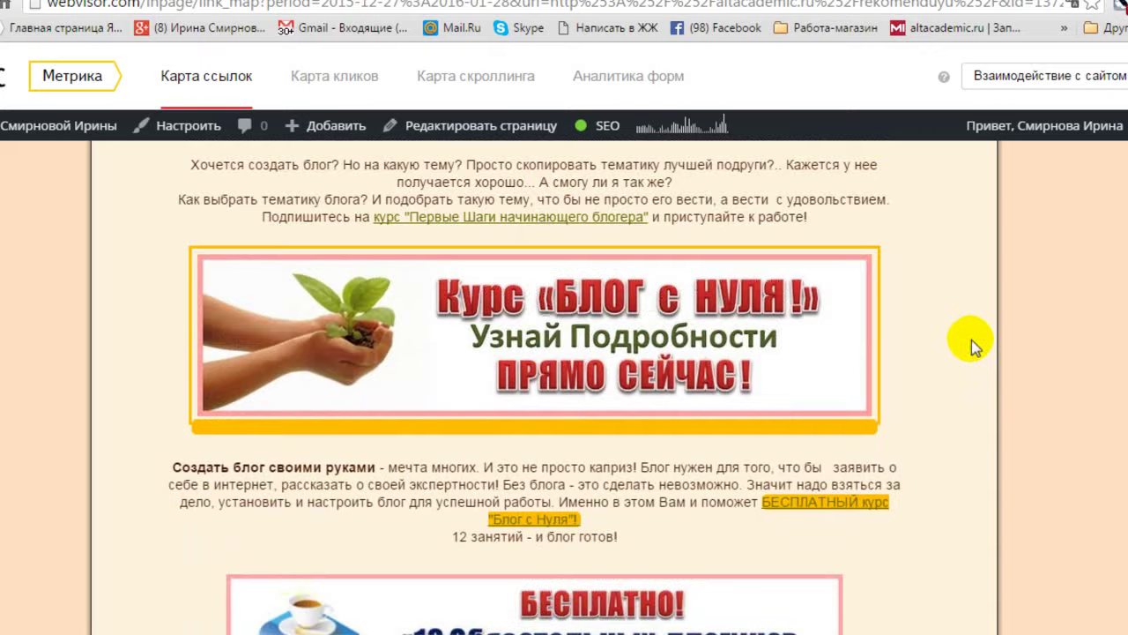
{"action": "scroll", "coordinate": [970, 348], "scroll_direction": "down", "scroll_amount": 5}
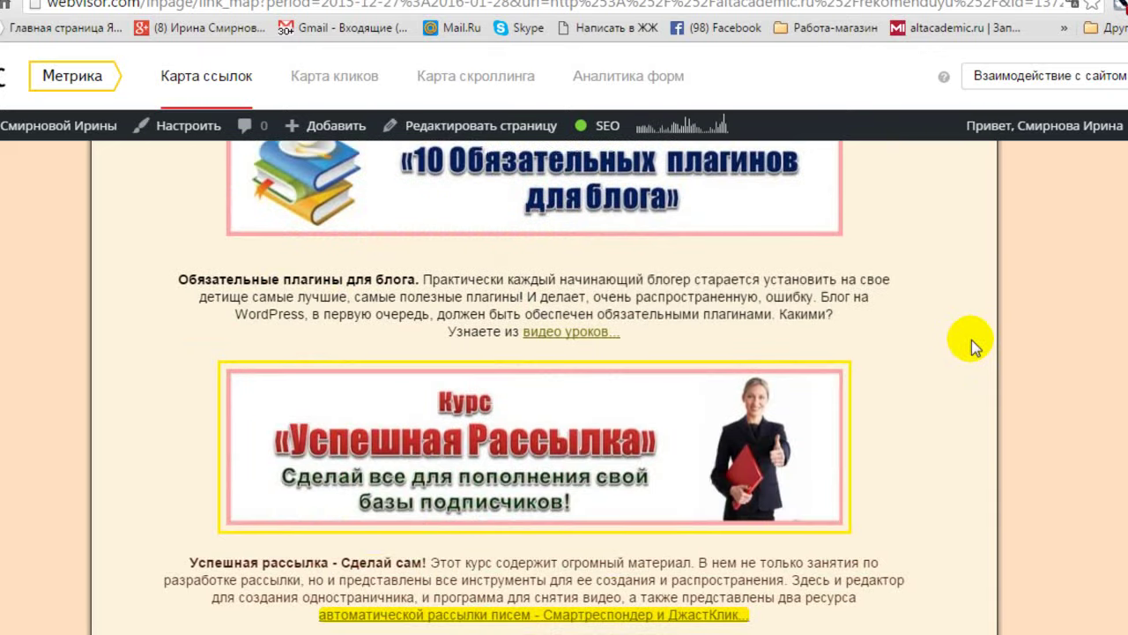
{"action": "scroll", "coordinate": [971, 340], "scroll_direction": "down", "scroll_amount": 3}
{"action": "scroll", "coordinate": [972, 339], "scroll_direction": "down", "scroll_amount": 3}
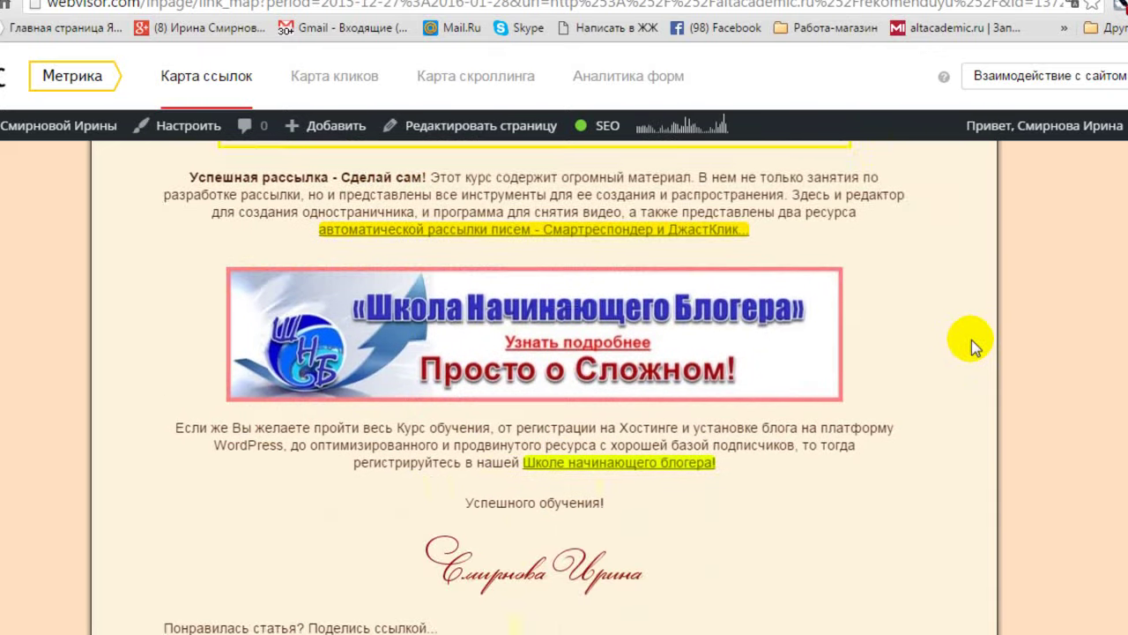
{"action": "scroll", "coordinate": [971, 339], "scroll_direction": "up", "scroll_amount": 6}
{"action": "scroll", "coordinate": [971, 339], "scroll_direction": "up", "scroll_amount": 5}
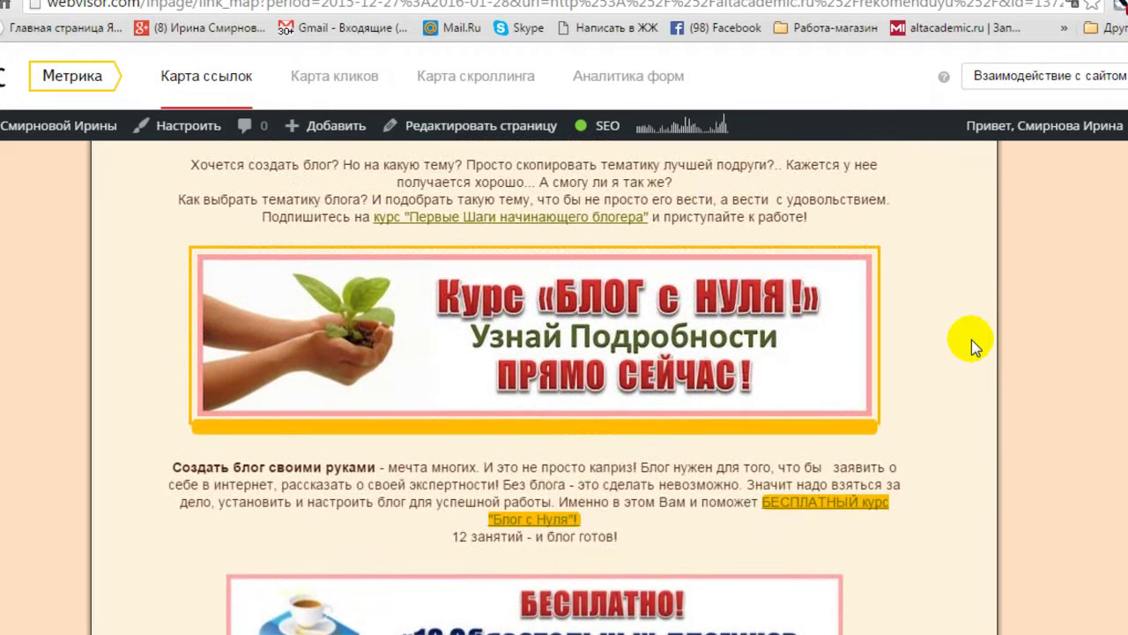
{"action": "scroll", "coordinate": [971, 339], "scroll_direction": "up", "scroll_amount": 10}
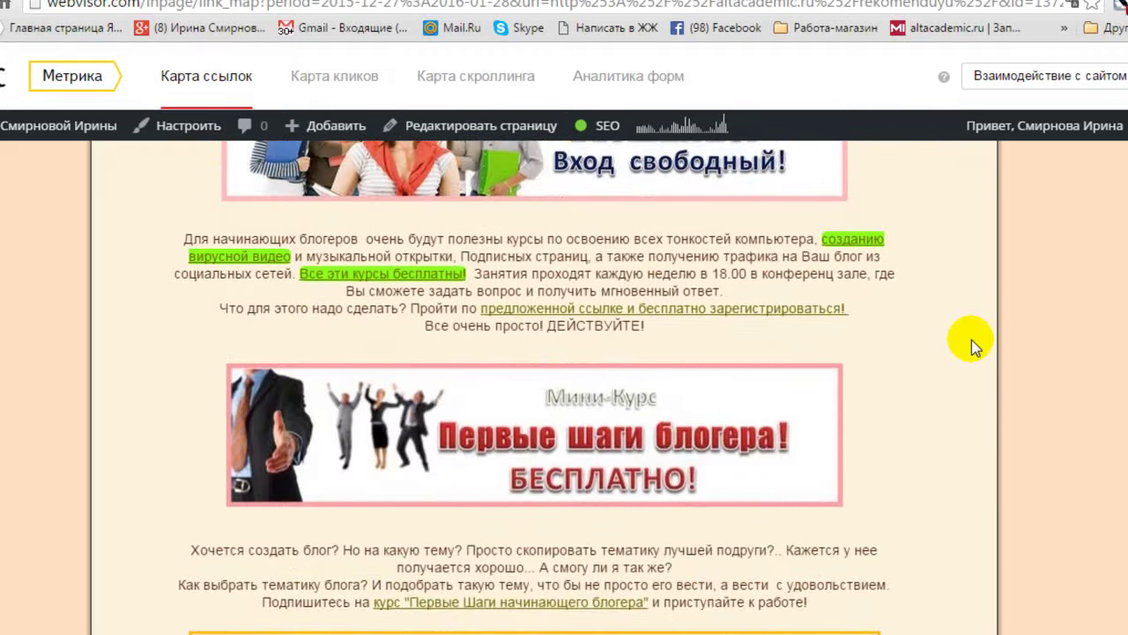
{"action": "scroll", "coordinate": [972, 339], "scroll_direction": "up", "scroll_amount": 3}
{"action": "scroll", "coordinate": [971, 339], "scroll_direction": "down", "scroll_amount": 3}
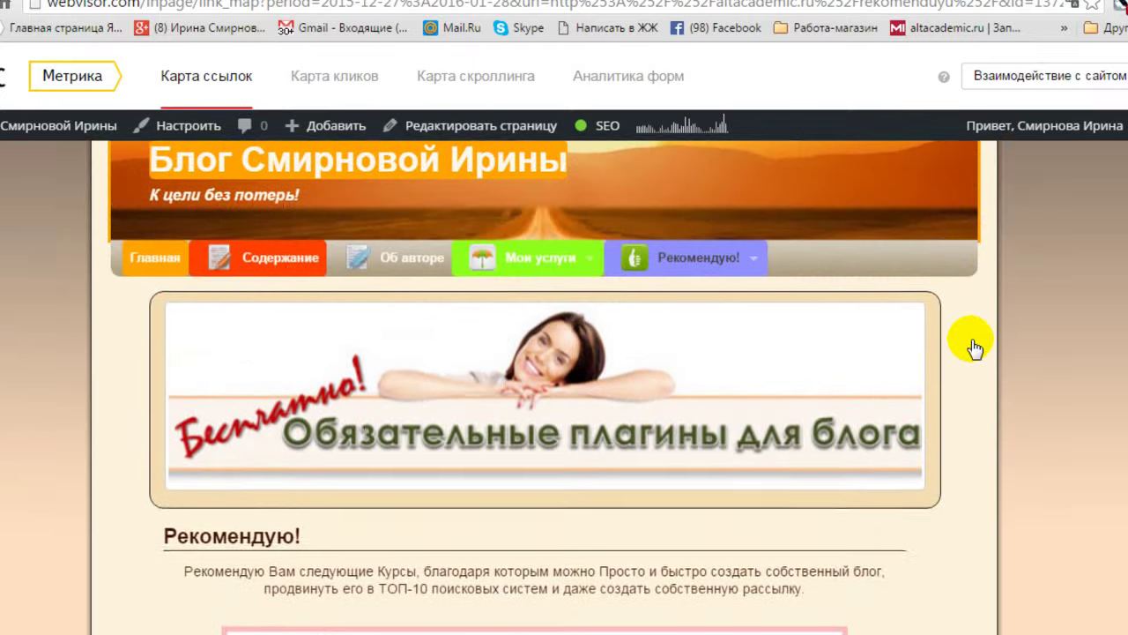
{"action": "scroll", "coordinate": [971, 339], "scroll_direction": "up", "scroll_amount": 3}
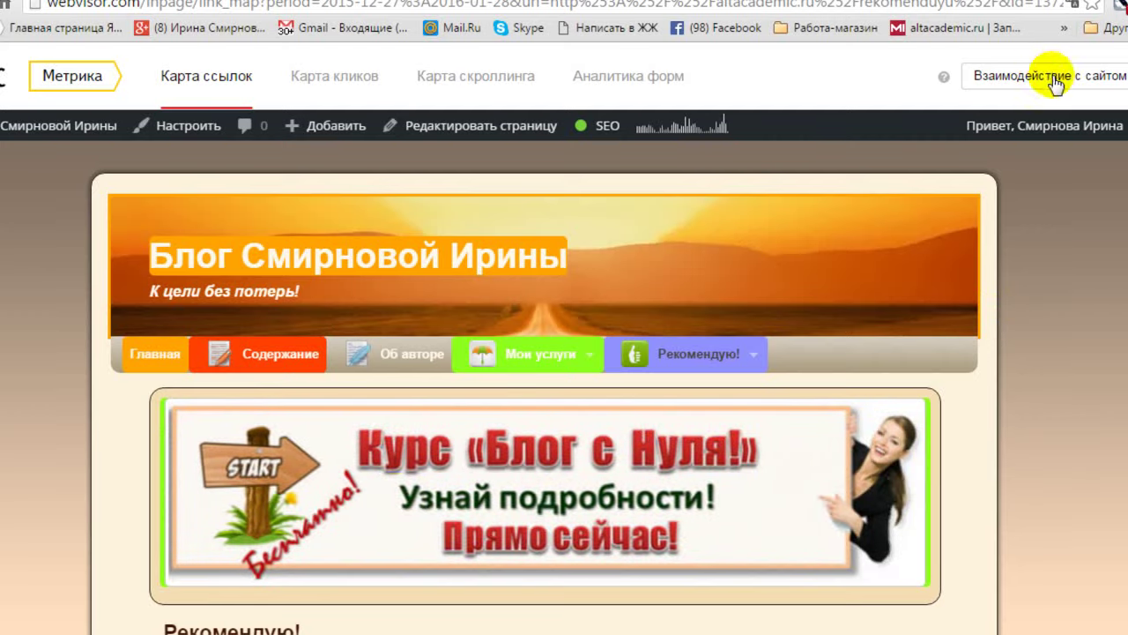
Switch back to «Взаимодействие с сайтом», open the blog's «Содержание» page and display its link map
{"action": "left_click", "coordinate": [1055, 81]}
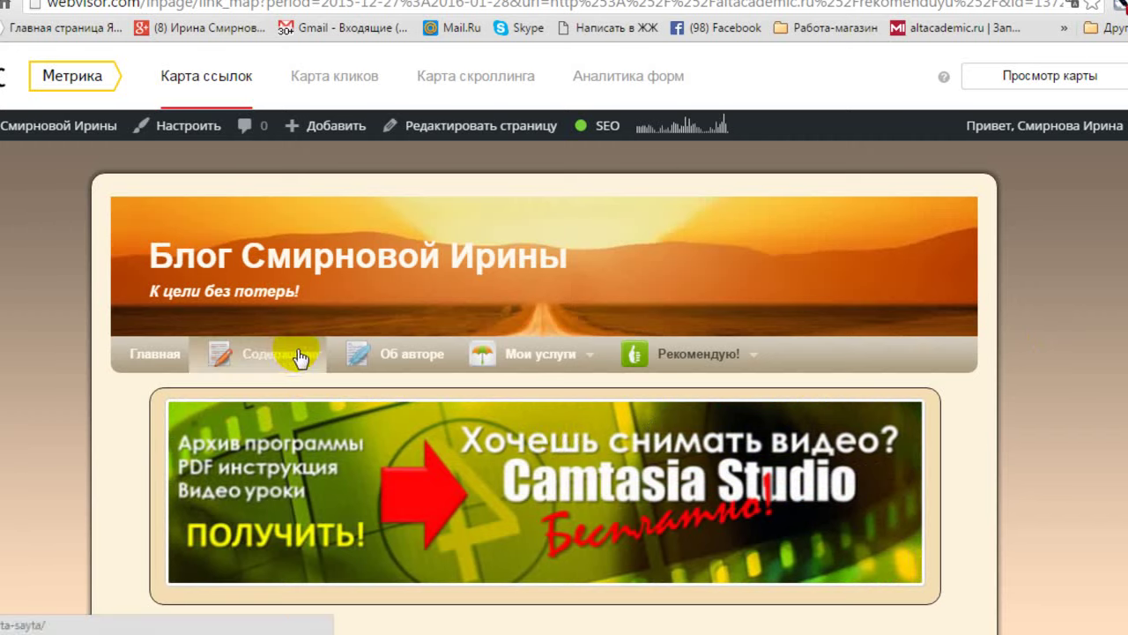
{"action": "left_click", "coordinate": [296, 356]}
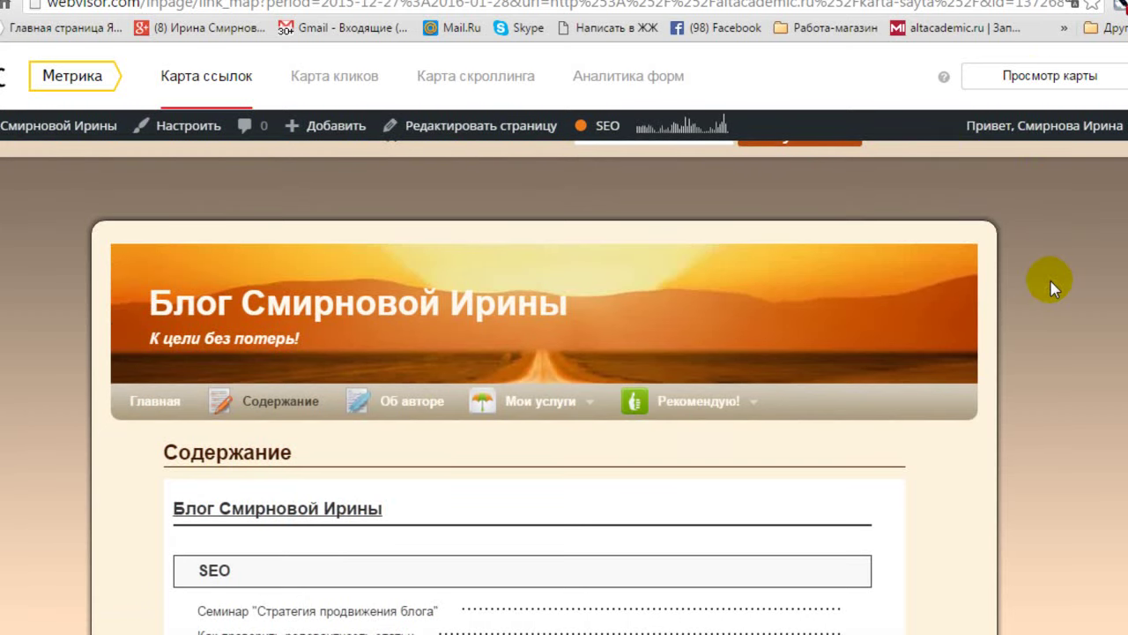
{"action": "left_click", "coordinate": [1093, 76]}
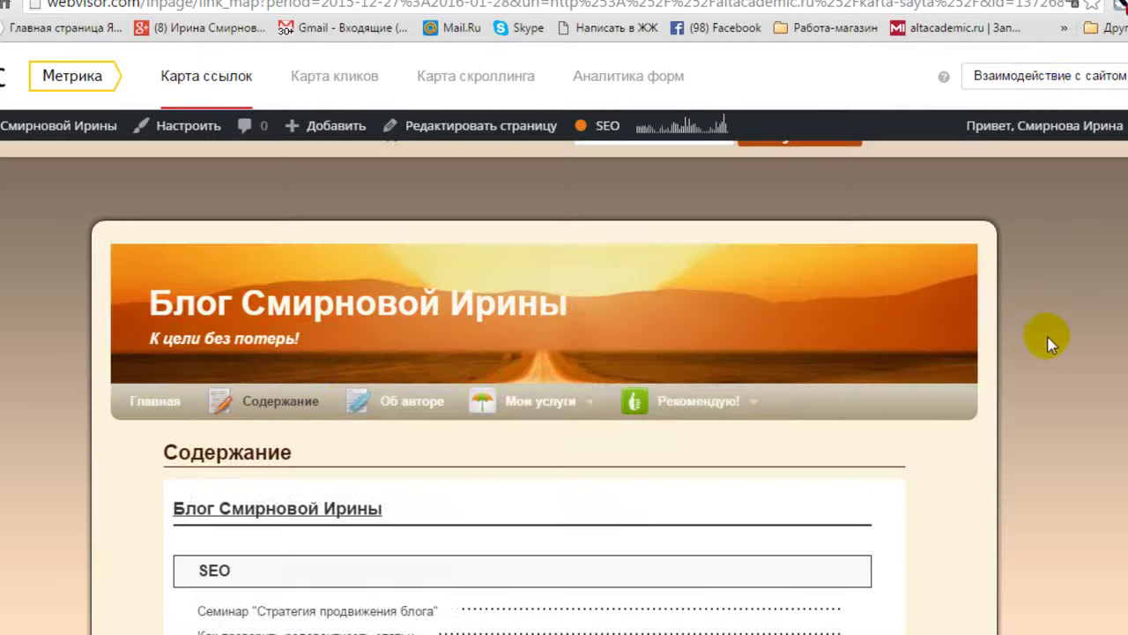
Examine the highlighted article links in the «Содержание» list, from the SEO section through «Социальные сети», and go back up through the sections
{"action": "scroll", "coordinate": [1016, 281], "scroll_direction": "down", "scroll_amount": 3}
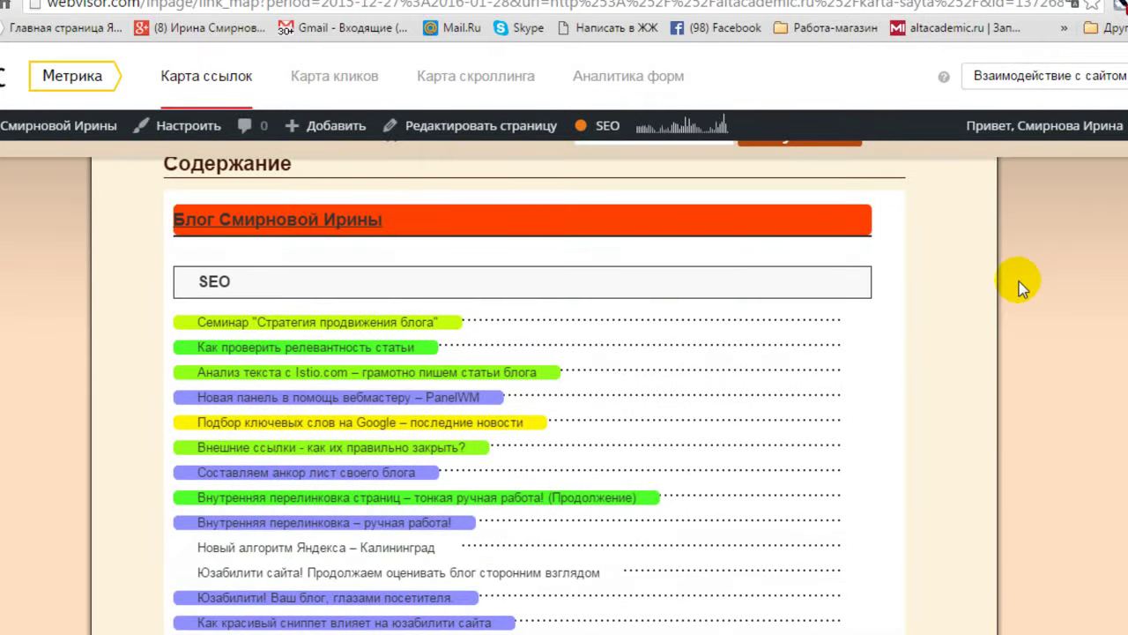
{"action": "scroll", "coordinate": [1019, 281], "scroll_direction": "down", "scroll_amount": 1}
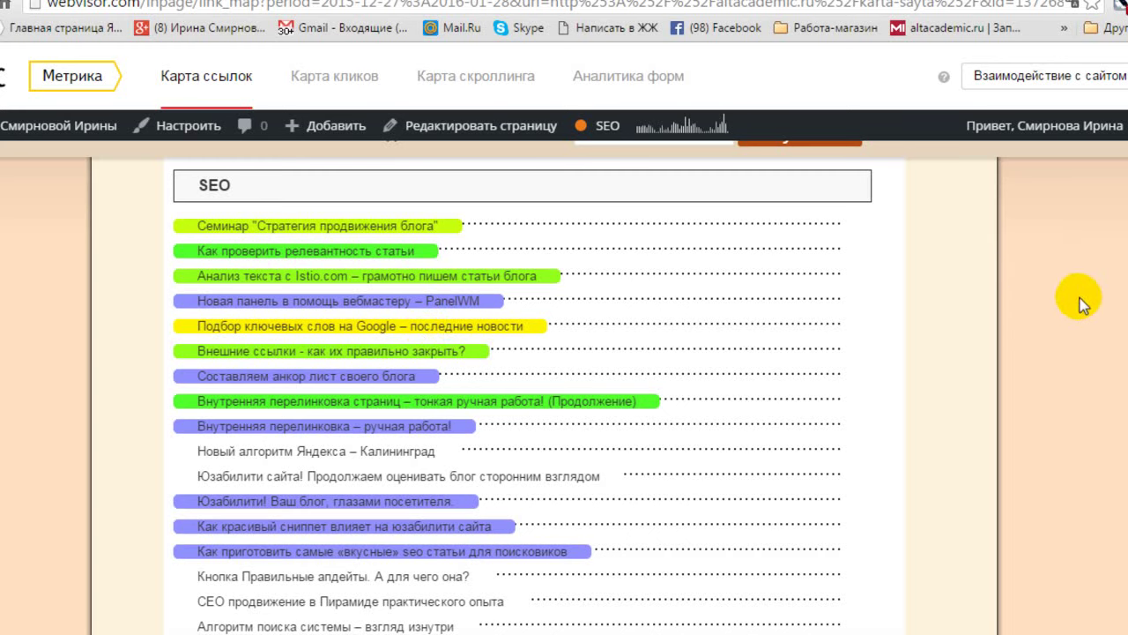
{"action": "scroll", "coordinate": [1075, 298], "scroll_direction": "down", "scroll_amount": 5}
{"action": "scroll", "coordinate": [1070, 300], "scroll_direction": "down", "scroll_amount": 4}
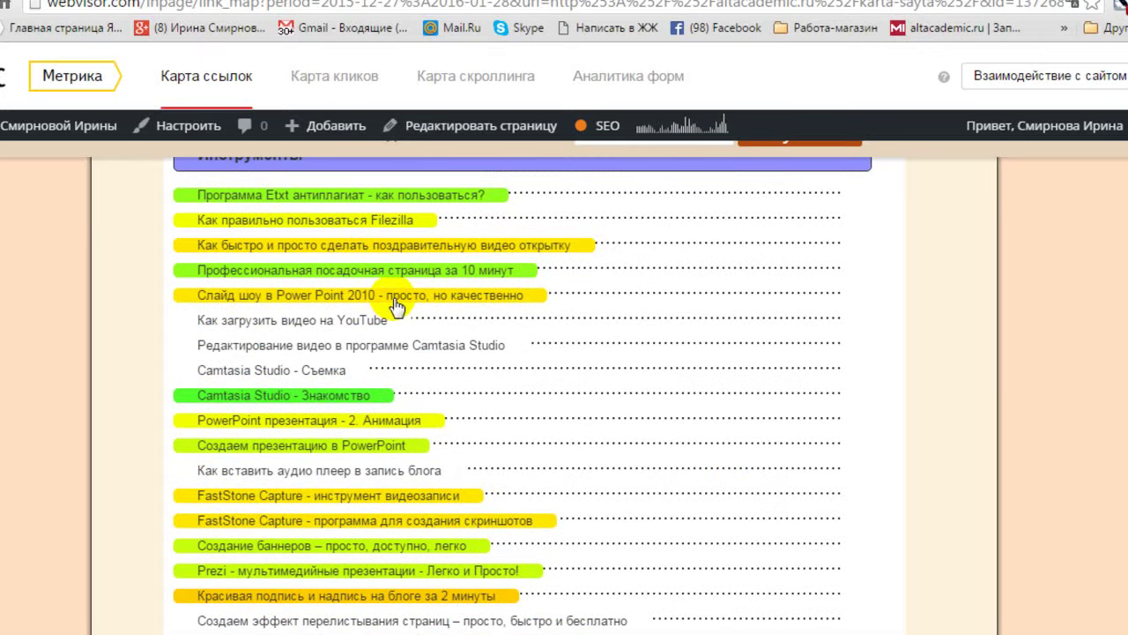
{"action": "scroll", "coordinate": [612, 398], "scroll_direction": "down", "scroll_amount": 2}
{"action": "scroll", "coordinate": [643, 333], "scroll_direction": "down", "scroll_amount": 10}
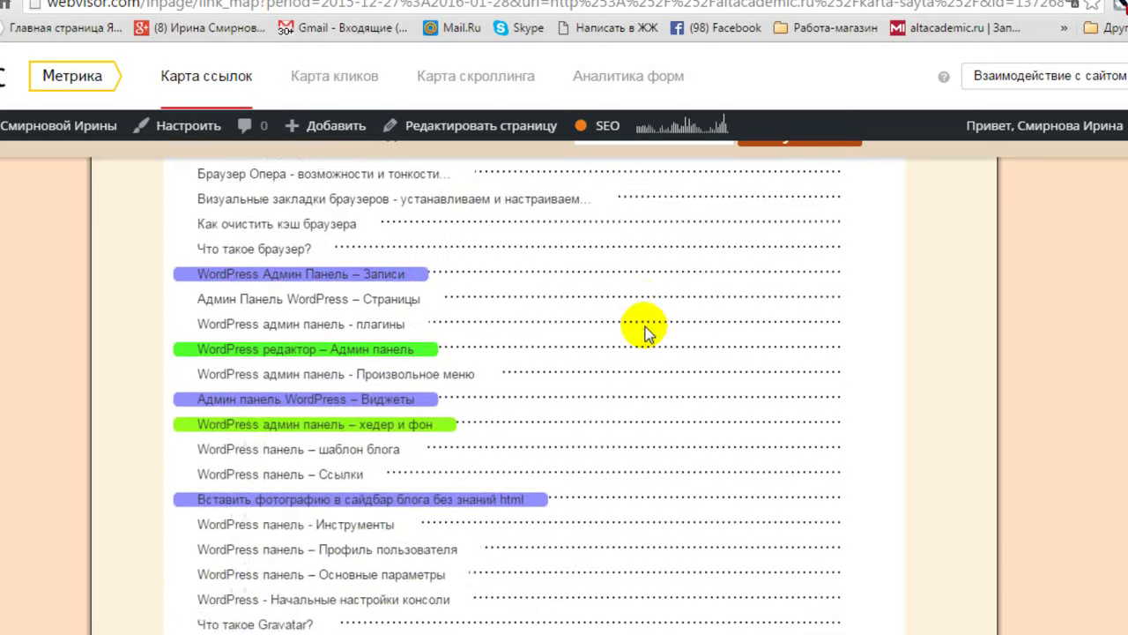
{"action": "scroll", "coordinate": [646, 334], "scroll_direction": "down", "scroll_amount": 2}
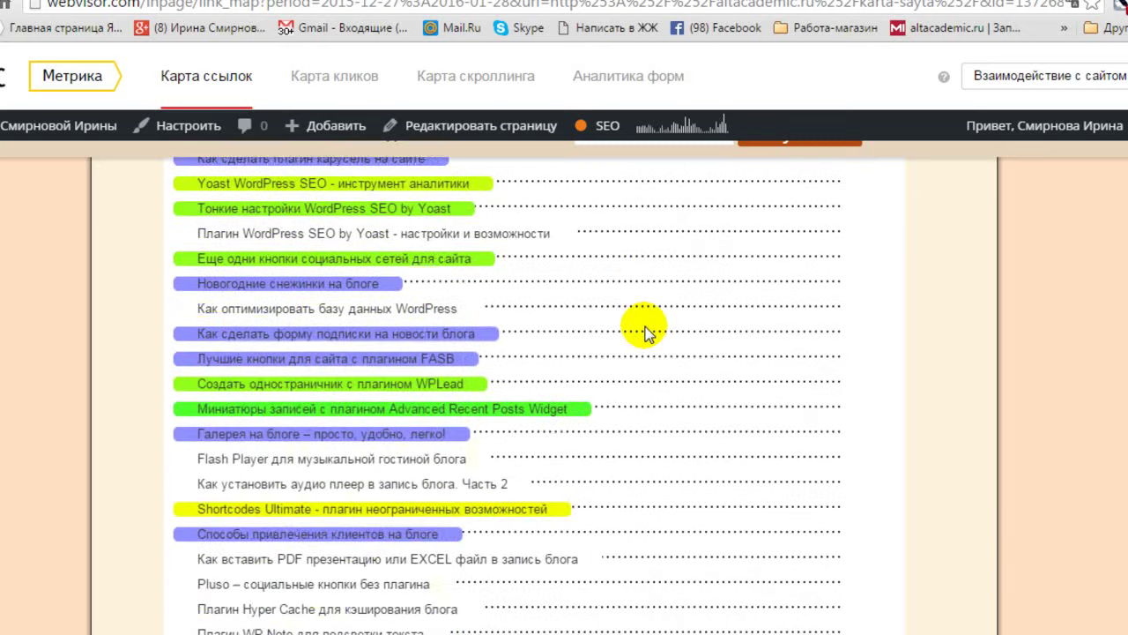
{"action": "scroll", "coordinate": [644, 330], "scroll_direction": "down", "scroll_amount": 1}
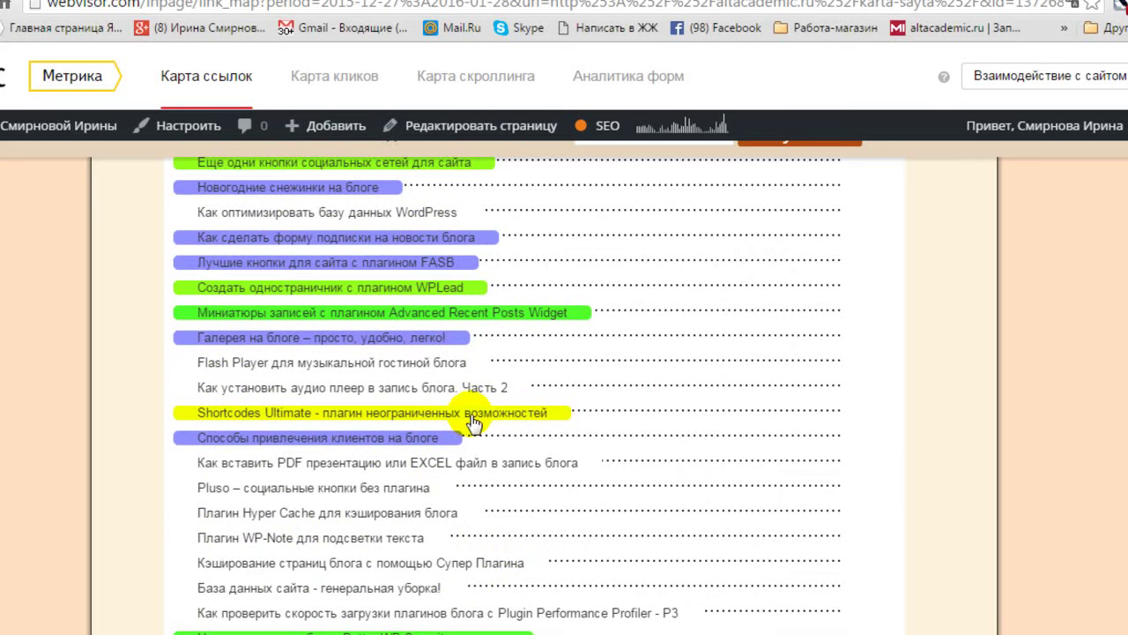
{"action": "scroll", "coordinate": [793, 316], "scroll_direction": "down", "scroll_amount": 3}
{"action": "scroll", "coordinate": [793, 320], "scroll_direction": "down", "scroll_amount": 6}
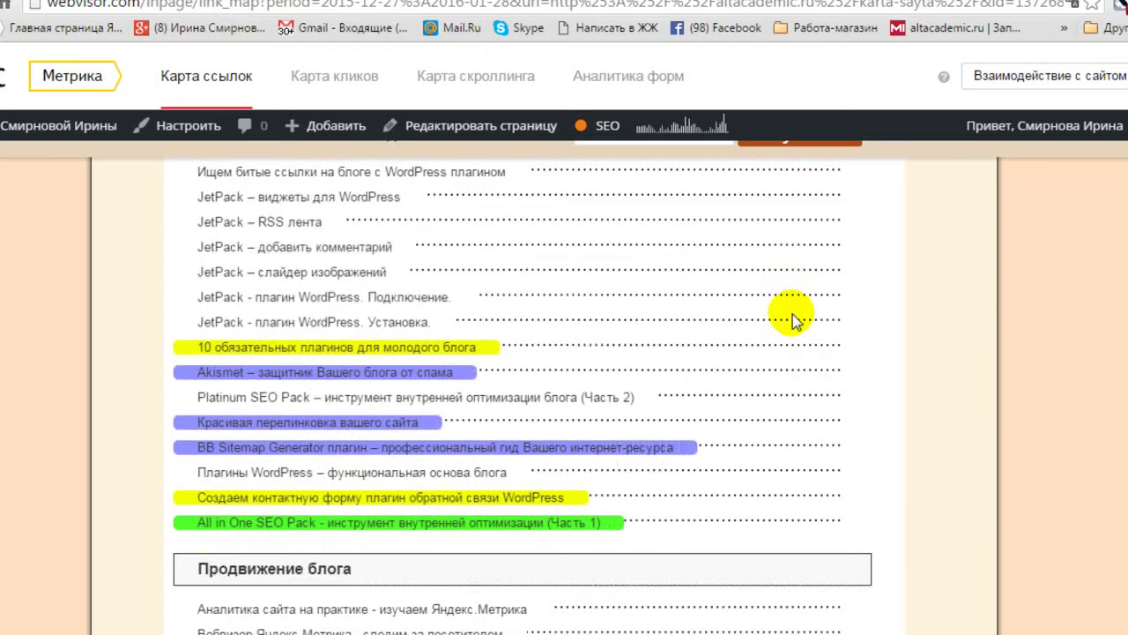
{"action": "scroll", "coordinate": [794, 319], "scroll_direction": "down", "scroll_amount": 6}
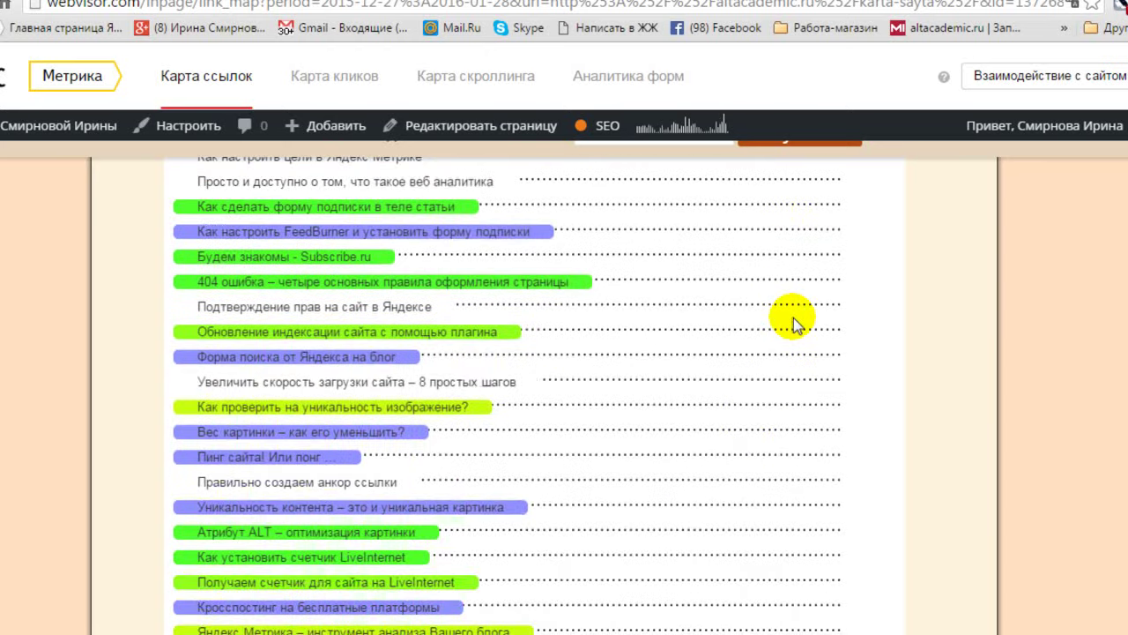
{"action": "scroll", "coordinate": [793, 321], "scroll_direction": "down", "scroll_amount": 3}
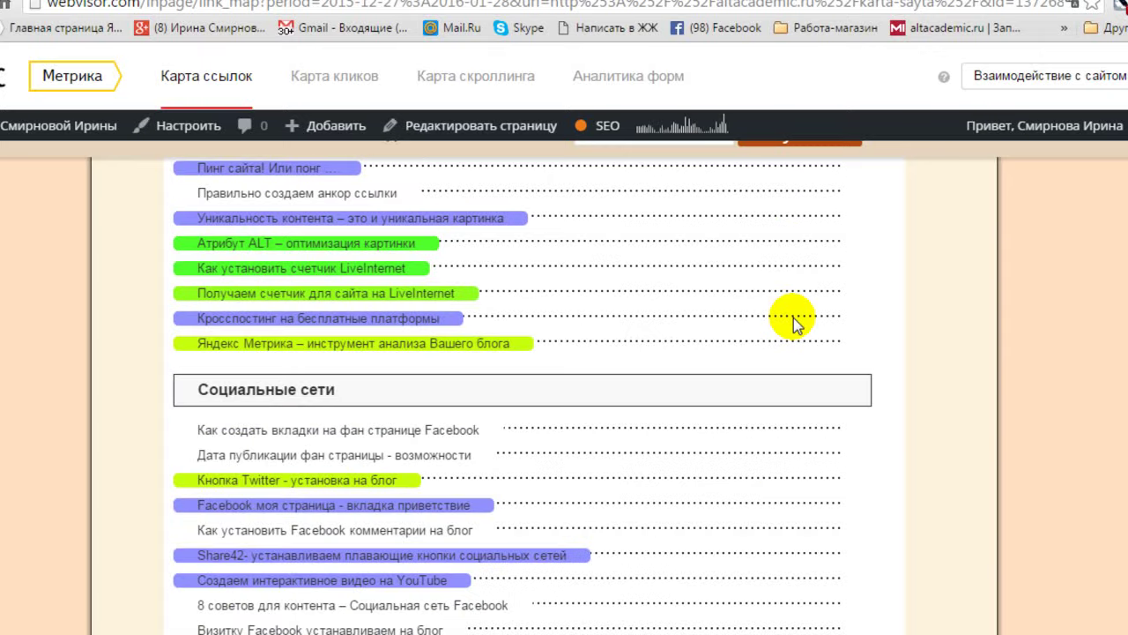
{"action": "scroll", "coordinate": [794, 319], "scroll_direction": "down", "scroll_amount": 6}
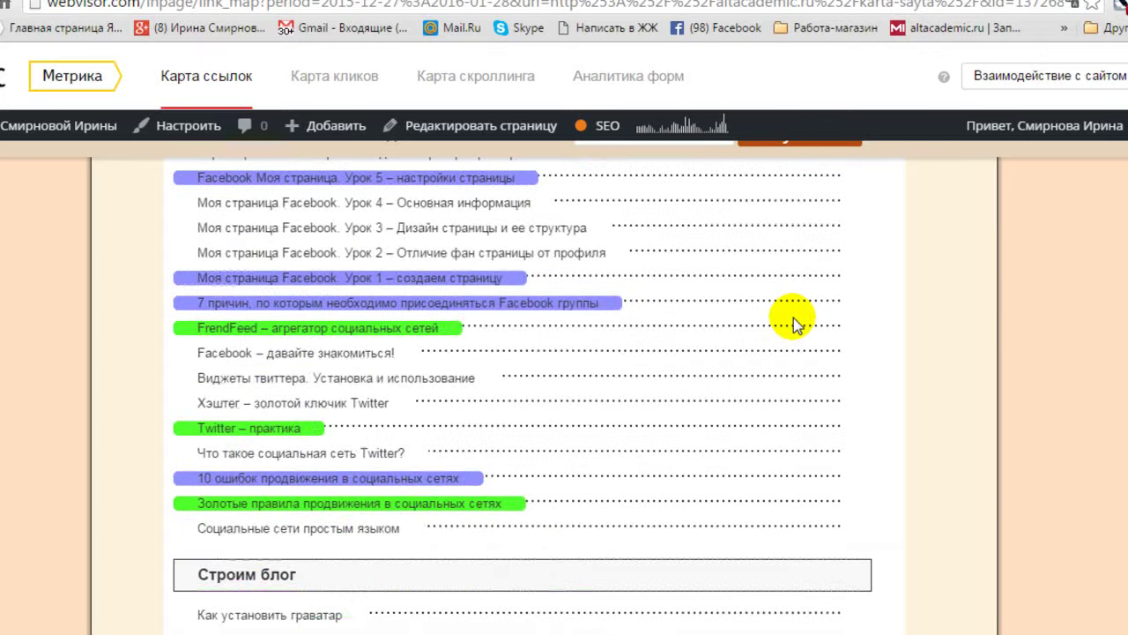
{"action": "scroll", "coordinate": [793, 319], "scroll_direction": "up", "scroll_amount": 4}
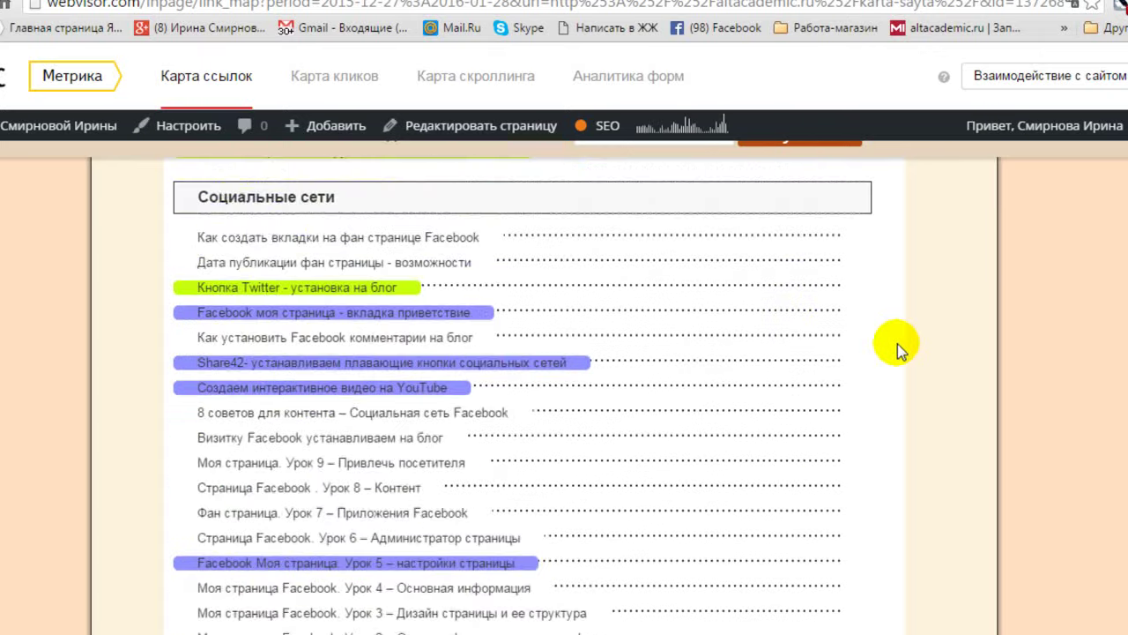
{"action": "scroll", "coordinate": [899, 348], "scroll_direction": "up", "scroll_amount": 6}
{"action": "scroll", "coordinate": [899, 348], "scroll_direction": "up", "scroll_amount": 14}
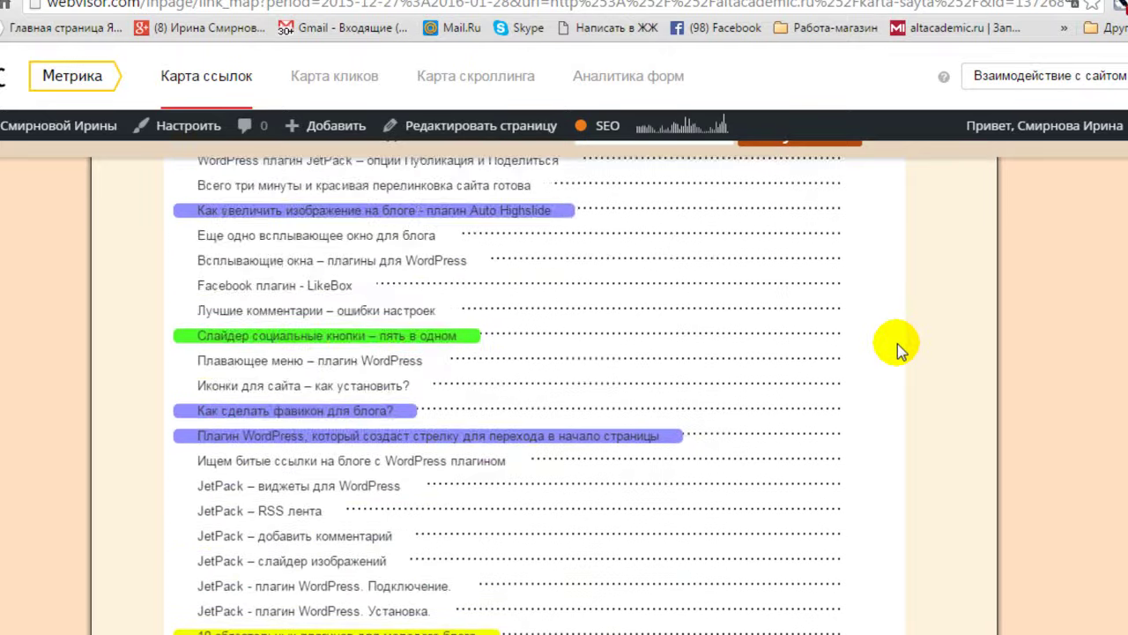
{"action": "scroll", "coordinate": [899, 348], "scroll_direction": "up", "scroll_amount": 9}
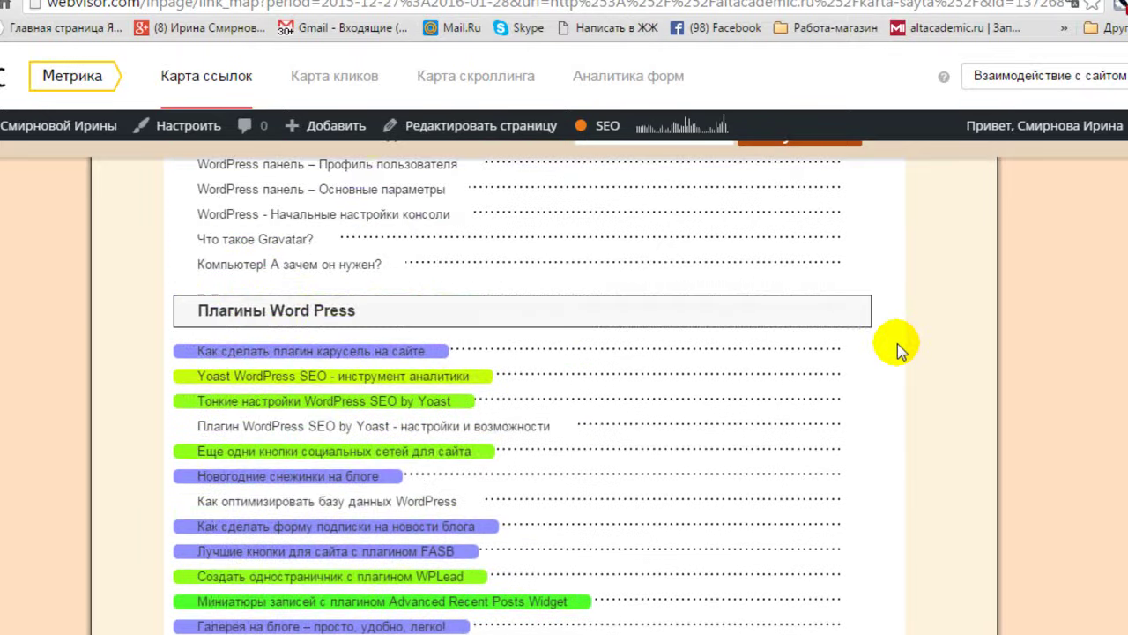
Examine which article links are highlighted in the «Содержание» list, from the «Плагины Word Press» section back up to «Инструменты»
{"action": "scroll", "coordinate": [899, 348], "scroll_direction": "up", "scroll_amount": 8}
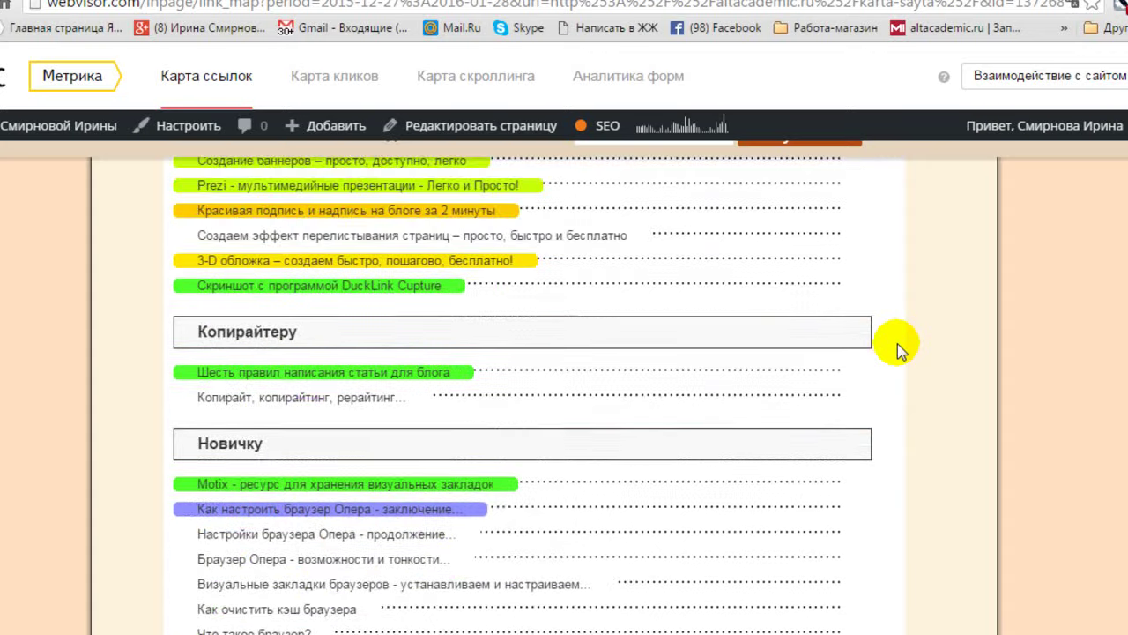
{"action": "scroll", "coordinate": [899, 348], "scroll_direction": "up", "scroll_amount": 1}
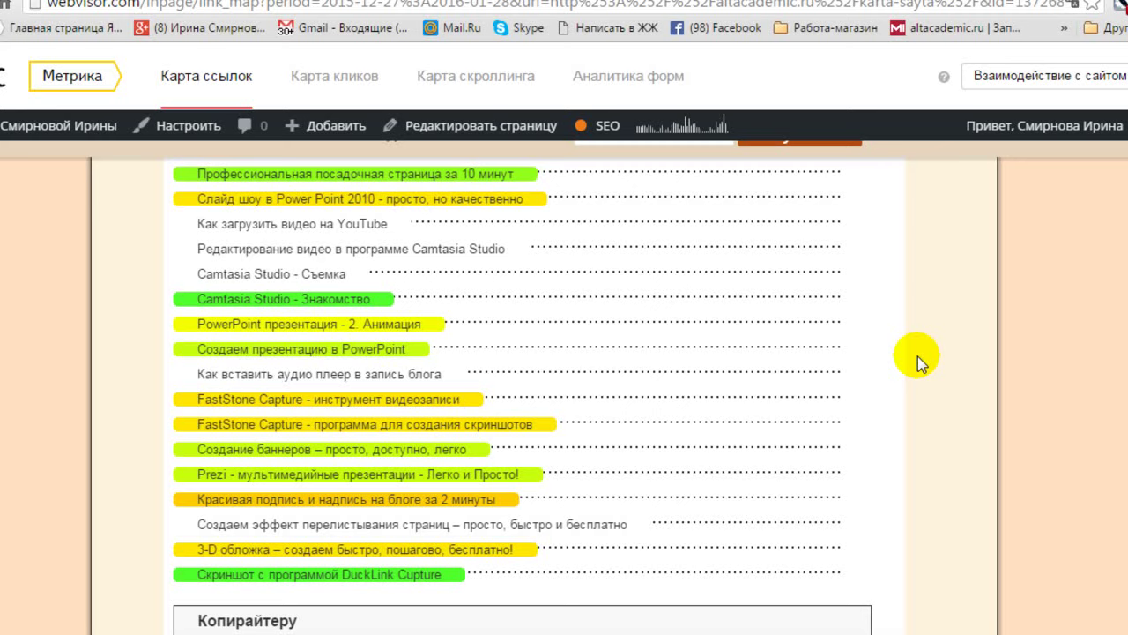
{"action": "scroll", "coordinate": [917, 356], "scroll_direction": "up", "scroll_amount": 2}
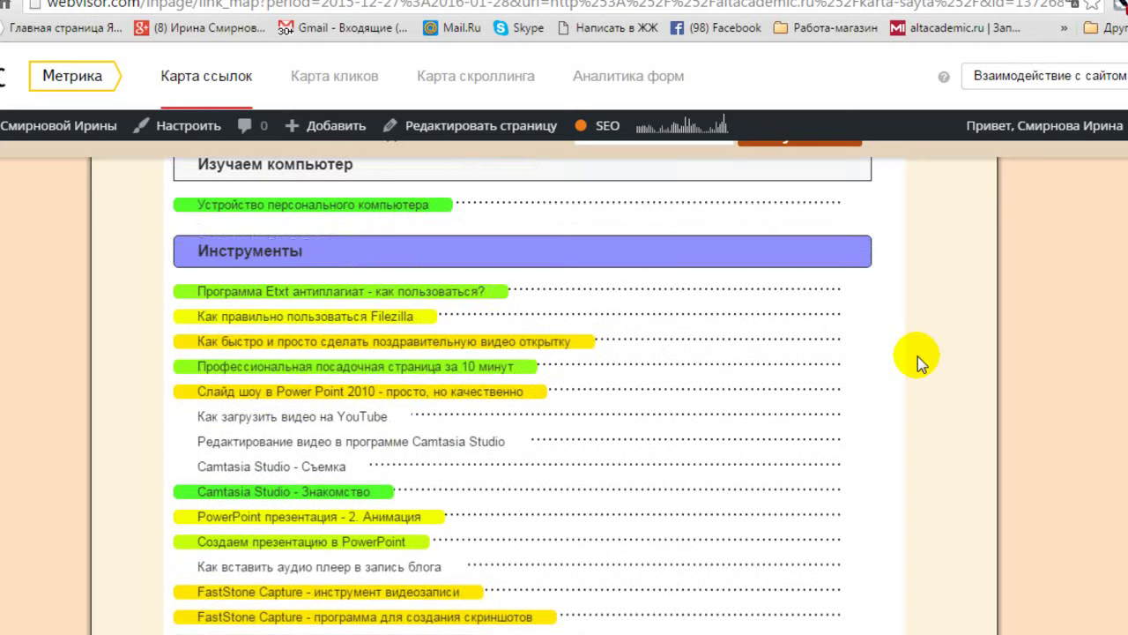
{"action": "scroll", "coordinate": [917, 356], "scroll_direction": "down", "scroll_amount": 2}
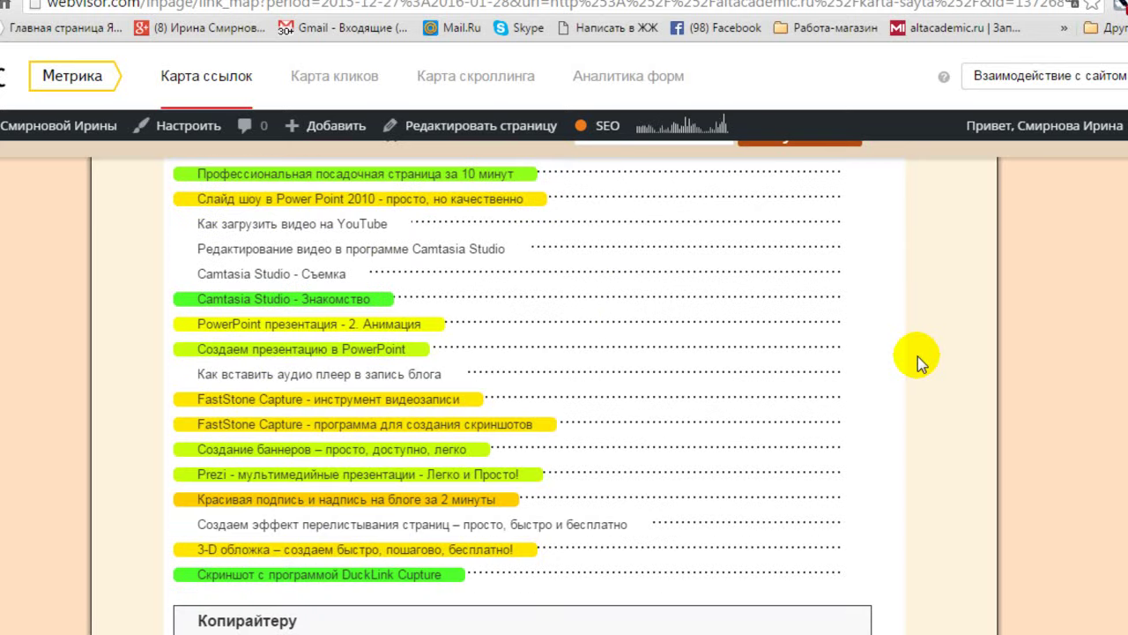
{"action": "scroll", "coordinate": [917, 356], "scroll_direction": "up", "scroll_amount": 2}
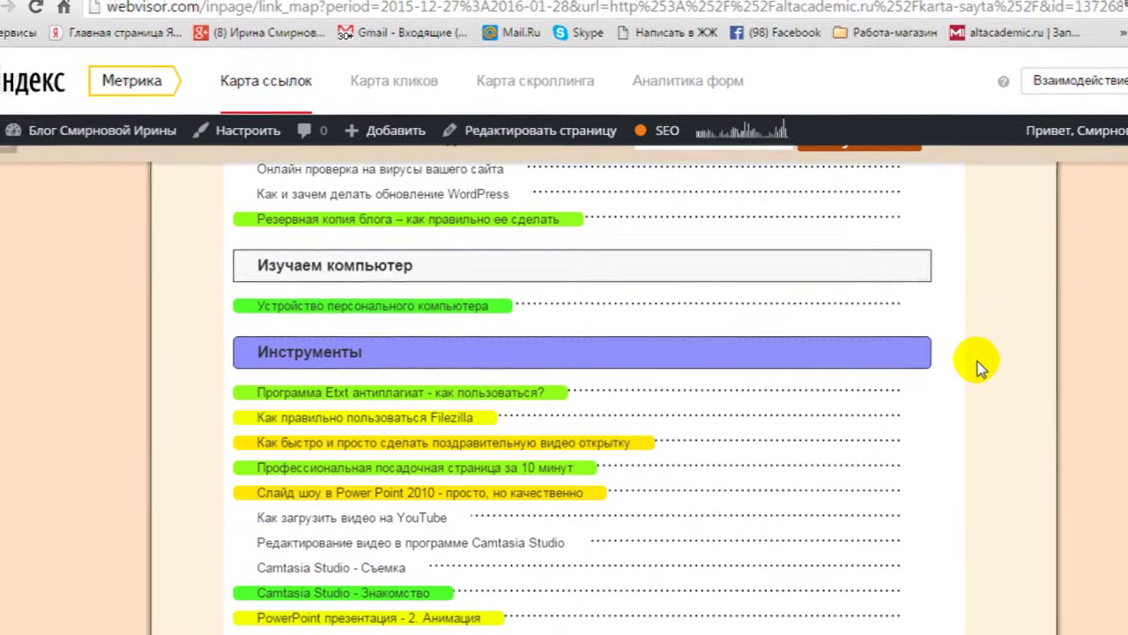
Return to Метрика, open the blog's Вебвизор report and look through the visits' search phrases and time on site
{"action": "left_click", "coordinate": [131, 81]}
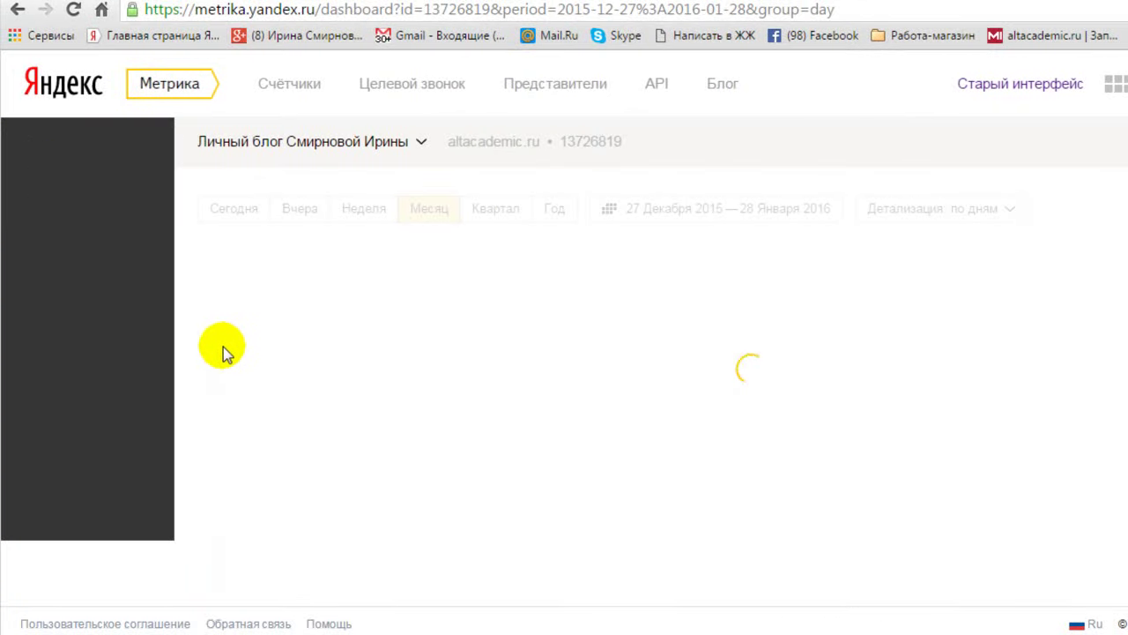
{"action": "left_click", "coordinate": [75, 262]}
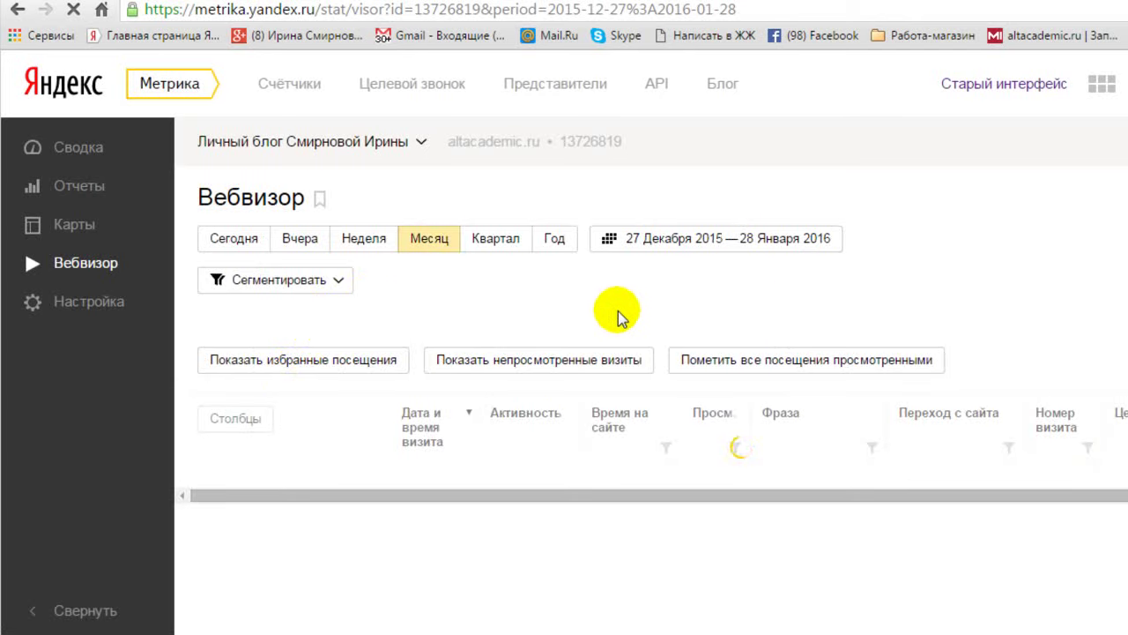
{"action": "scroll", "coordinate": [706, 304], "scroll_direction": "down", "scroll_amount": 1}
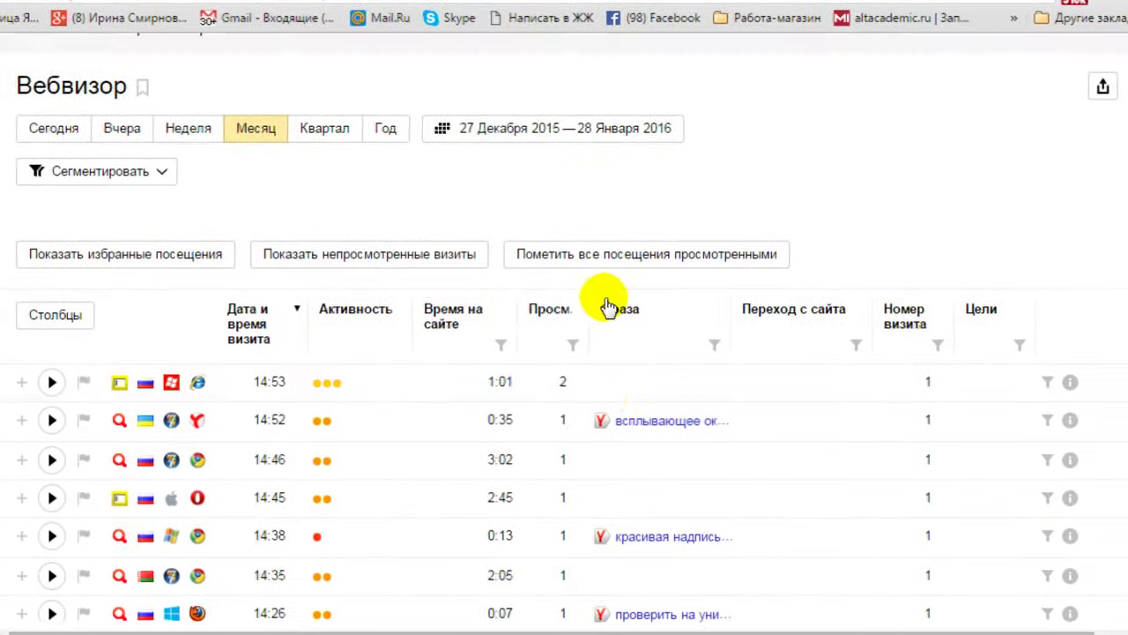
{"action": "scroll", "coordinate": [608, 306], "scroll_direction": "down", "scroll_amount": 3}
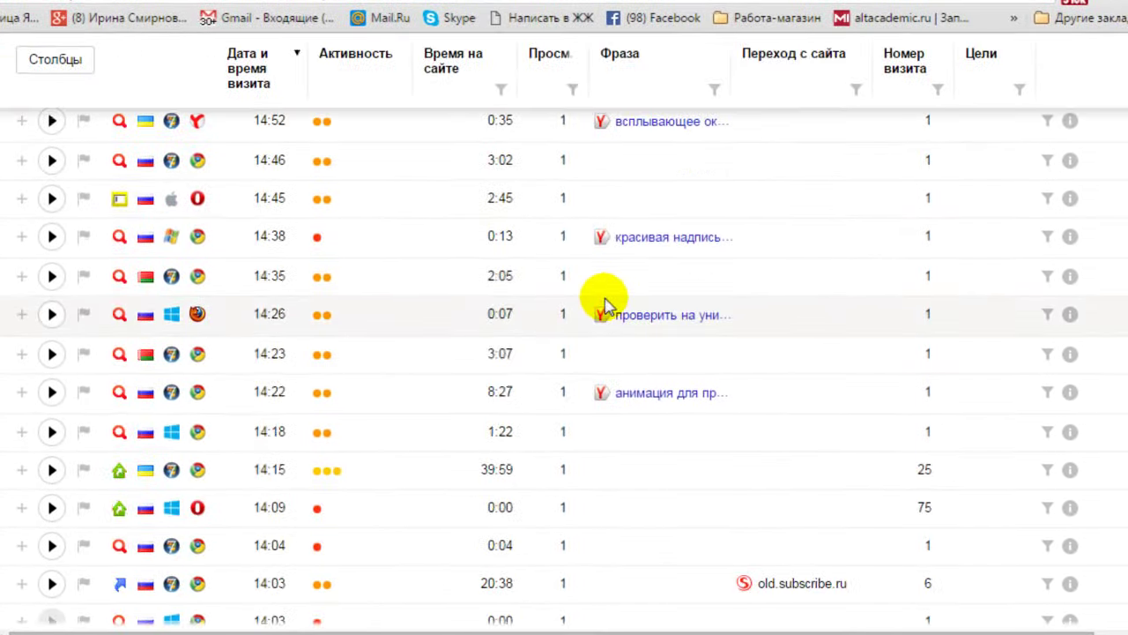
{"action": "scroll", "coordinate": [604, 304], "scroll_direction": "down", "scroll_amount": 5}
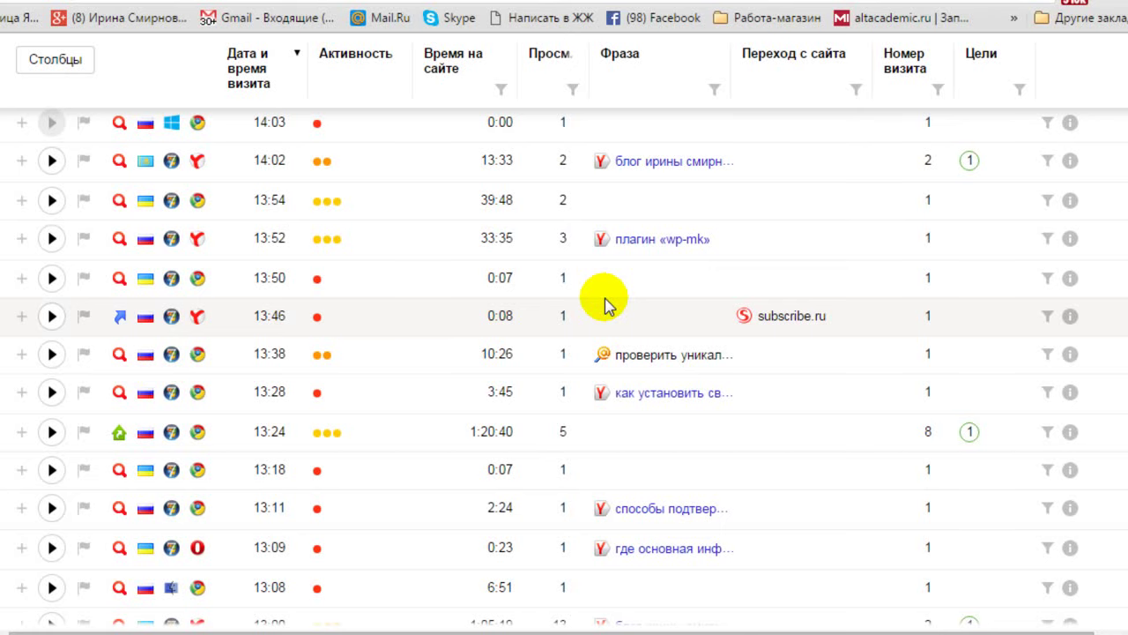
{"action": "scroll", "coordinate": [604, 300], "scroll_direction": "down", "scroll_amount": 2}
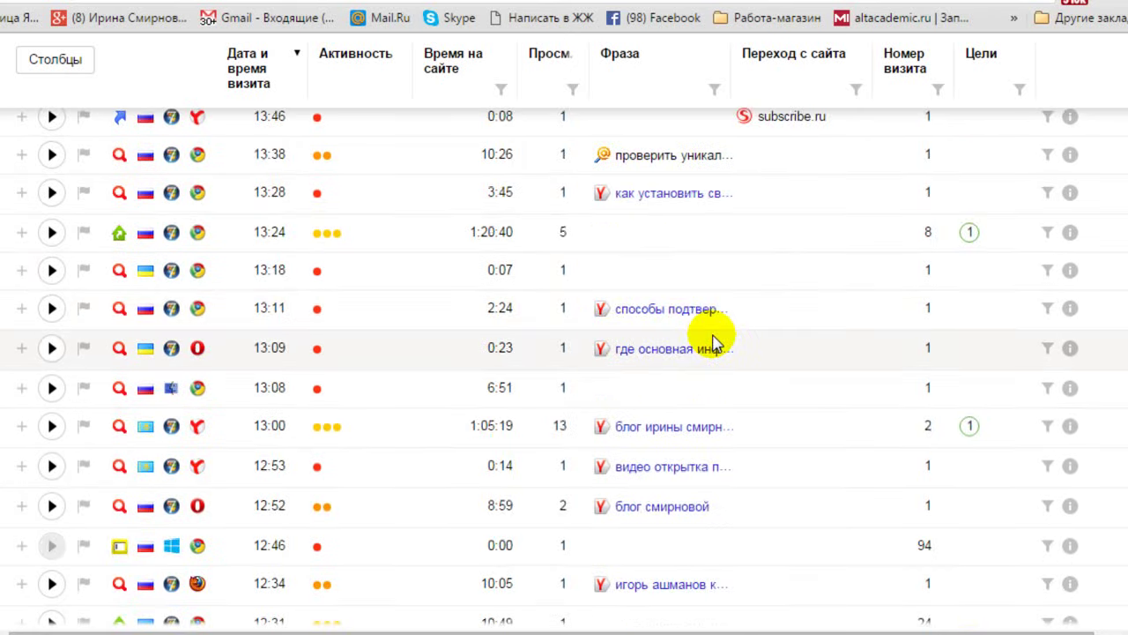
{"action": "scroll", "coordinate": [714, 339], "scroll_direction": "down", "scroll_amount": 2}
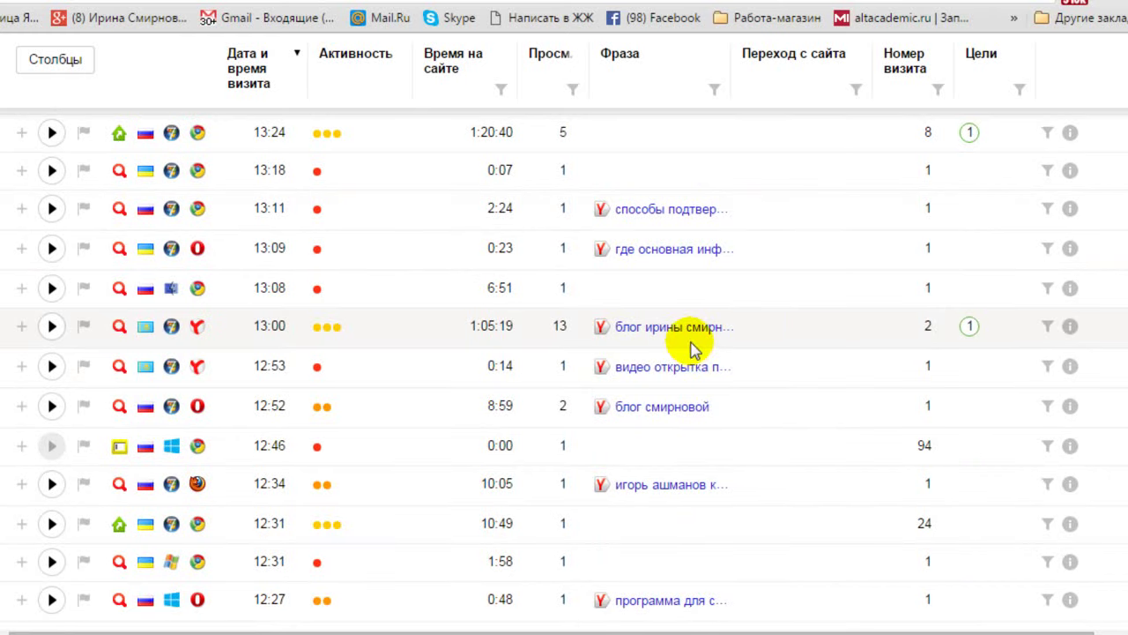
{"action": "scroll", "coordinate": [693, 349], "scroll_direction": "down", "scroll_amount": 2}
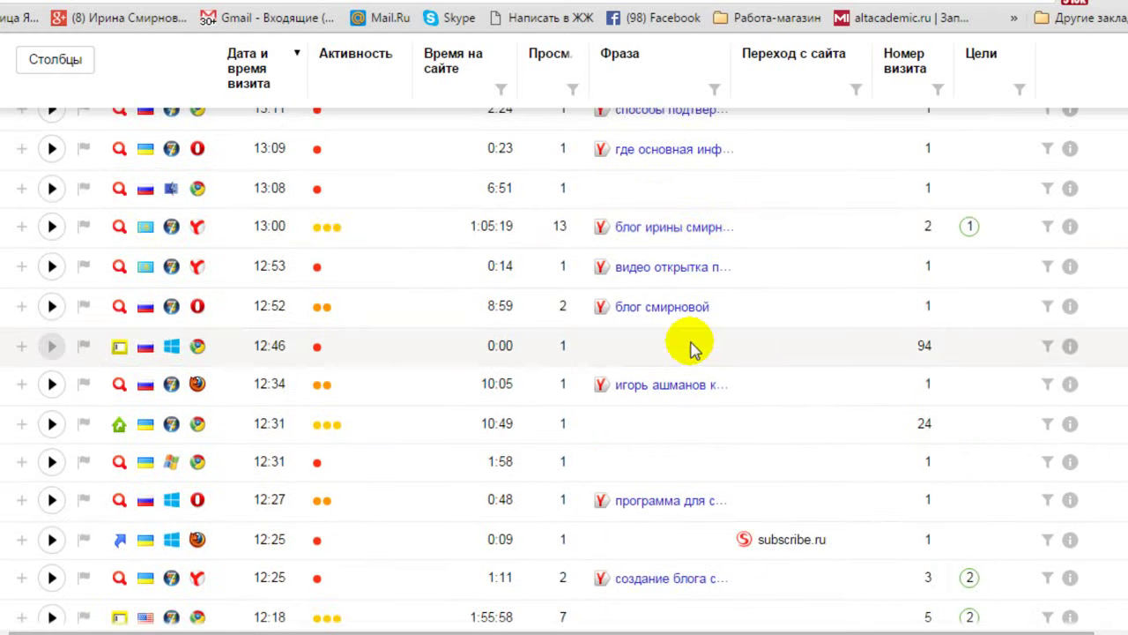
{"action": "scroll", "coordinate": [692, 349], "scroll_direction": "down", "scroll_amount": 2}
Compare the visits' referring sites and visit numbers in Вебвизор, and expand the 14:15 visit to show its viewed page
{"action": "scroll", "coordinate": [692, 348], "scroll_direction": "up", "scroll_amount": 10}
{"action": "scroll", "coordinate": [689, 347], "scroll_direction": "up", "scroll_amount": 4}
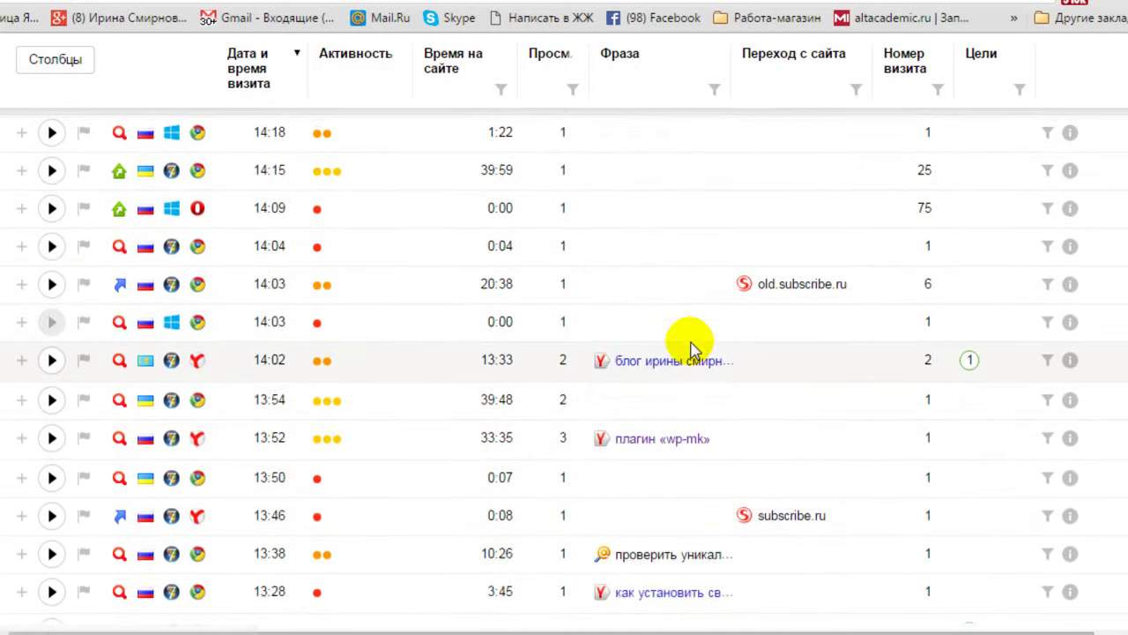
{"action": "scroll", "coordinate": [667, 345], "scroll_direction": "up", "scroll_amount": 4}
{"action": "scroll", "coordinate": [649, 260], "scroll_direction": "down", "scroll_amount": 4}
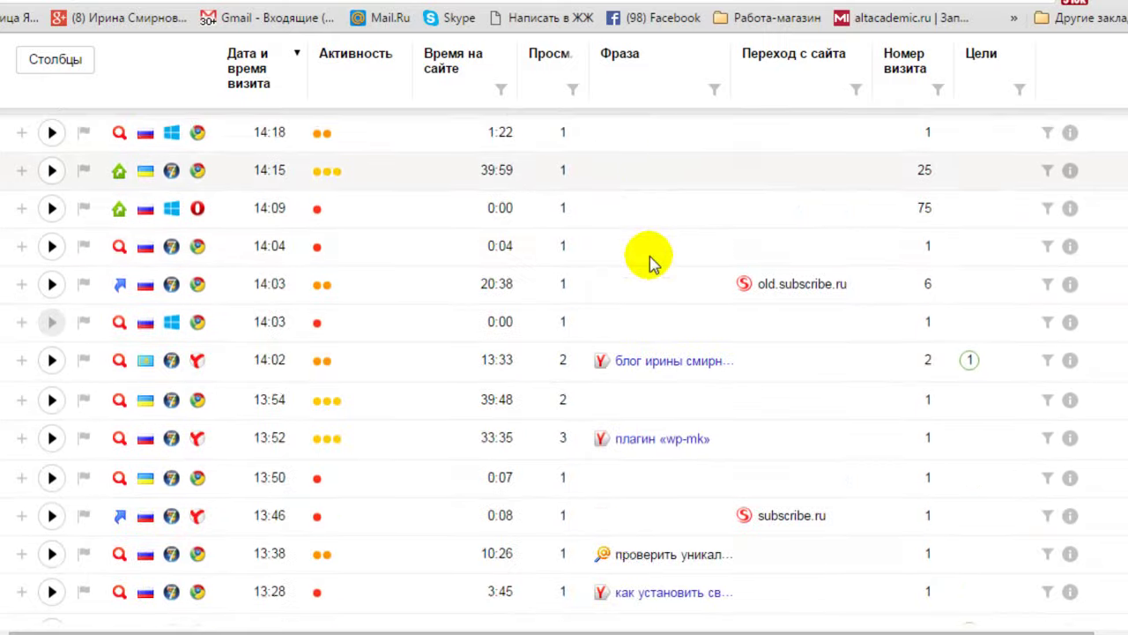
{"action": "scroll", "coordinate": [648, 260], "scroll_direction": "down", "scroll_amount": 4}
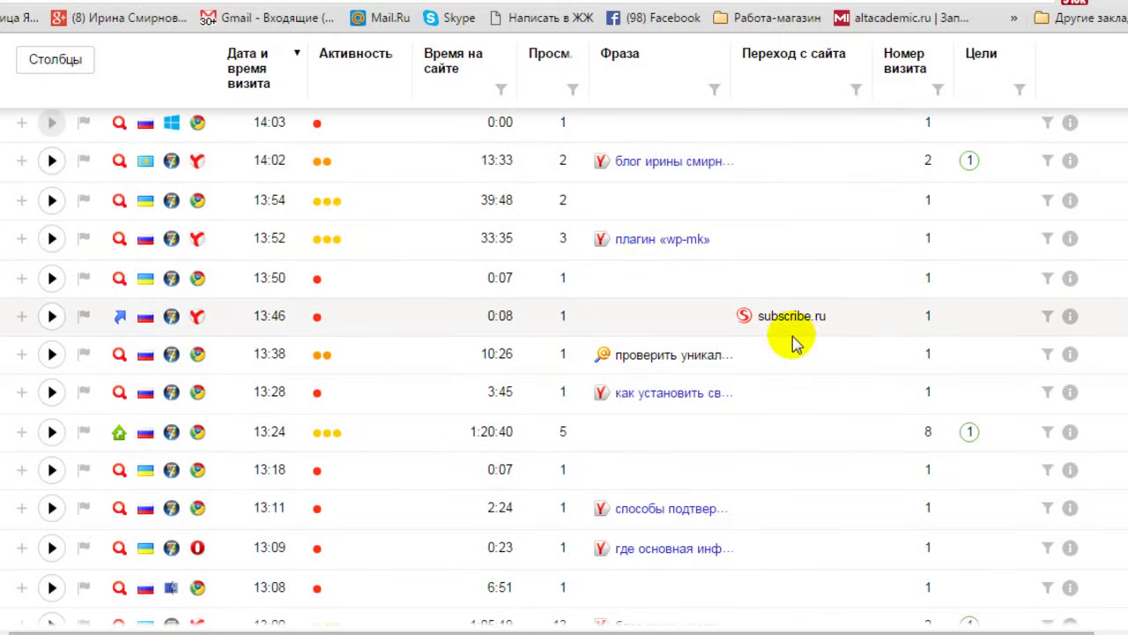
{"action": "scroll", "coordinate": [800, 345], "scroll_direction": "down", "scroll_amount": 8}
{"action": "scroll", "coordinate": [800, 345], "scroll_direction": "up", "scroll_amount": 15}
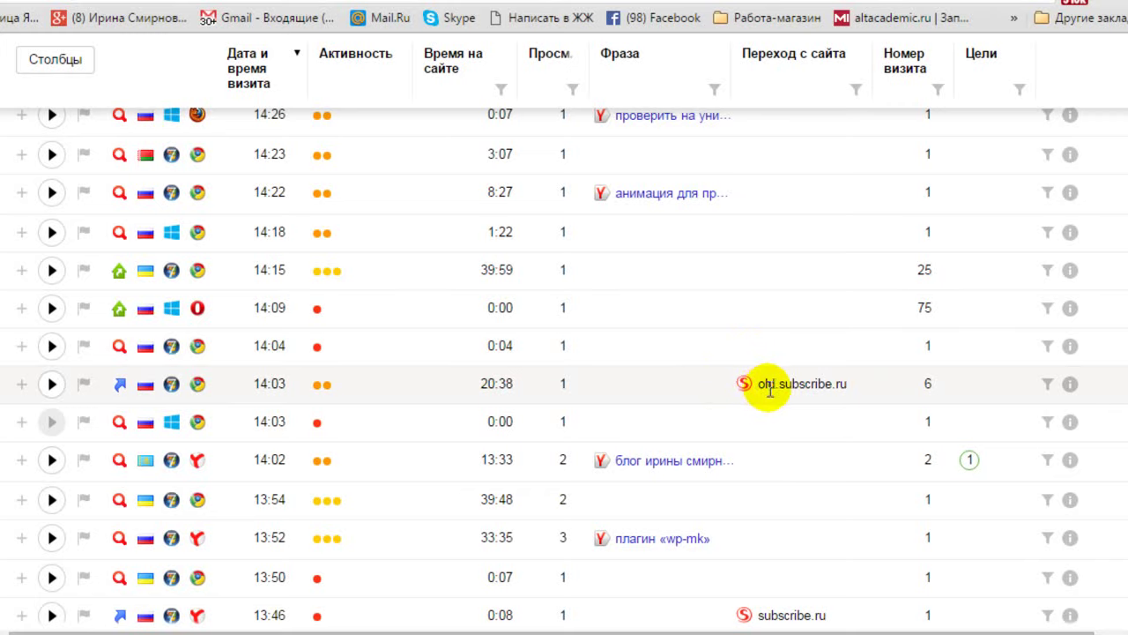
{"action": "scroll", "coordinate": [789, 410], "scroll_direction": "down", "scroll_amount": 2}
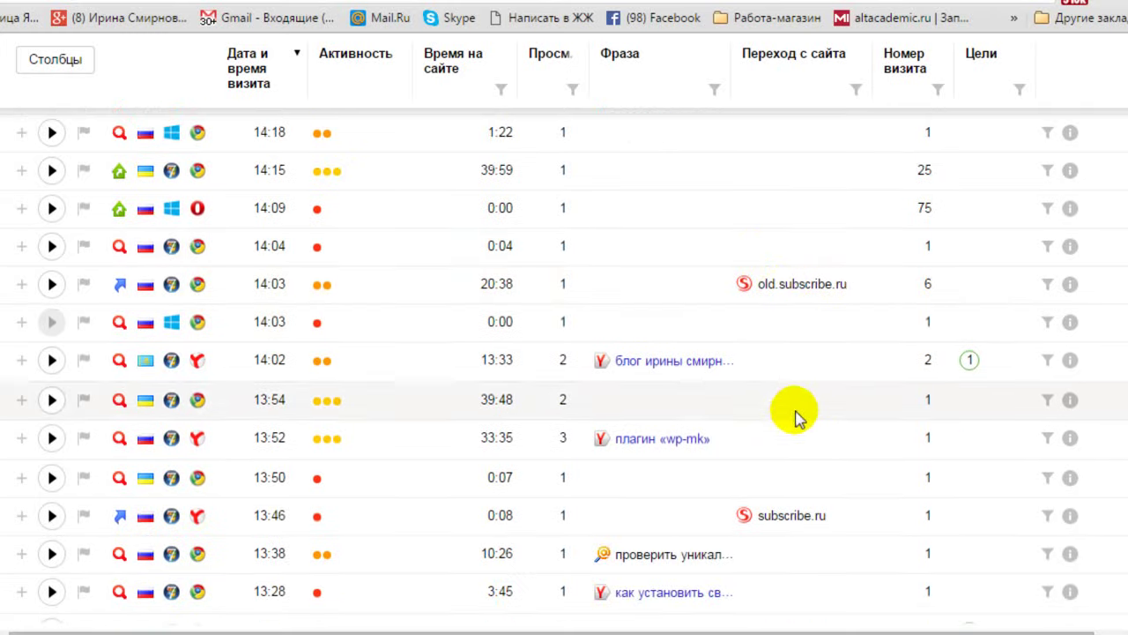
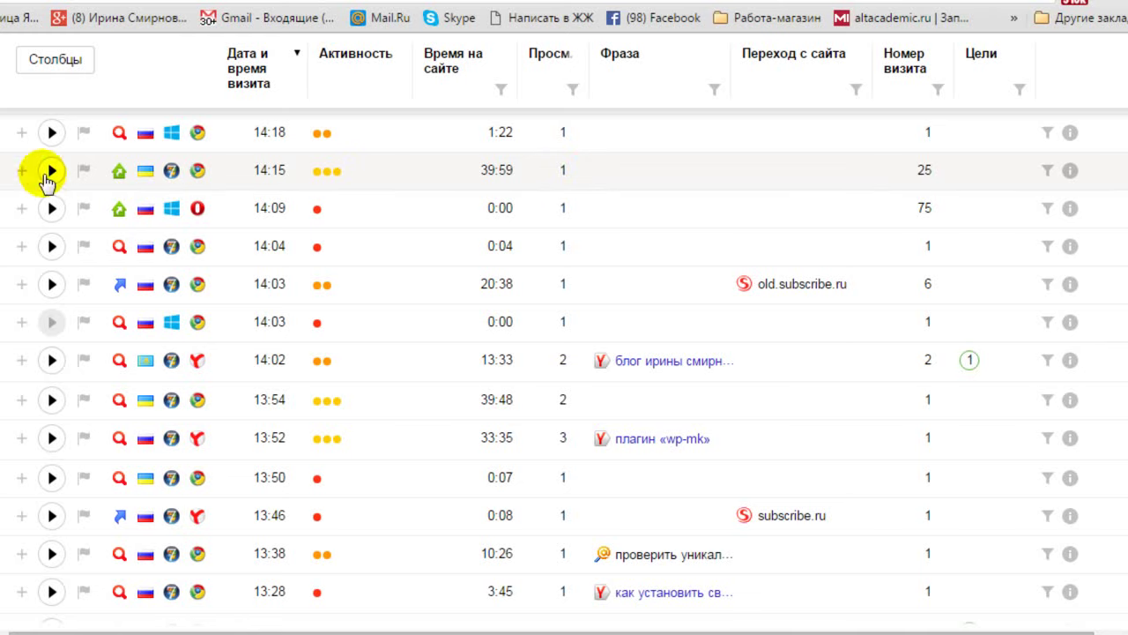
{"action": "left_click", "coordinate": [22, 172]}
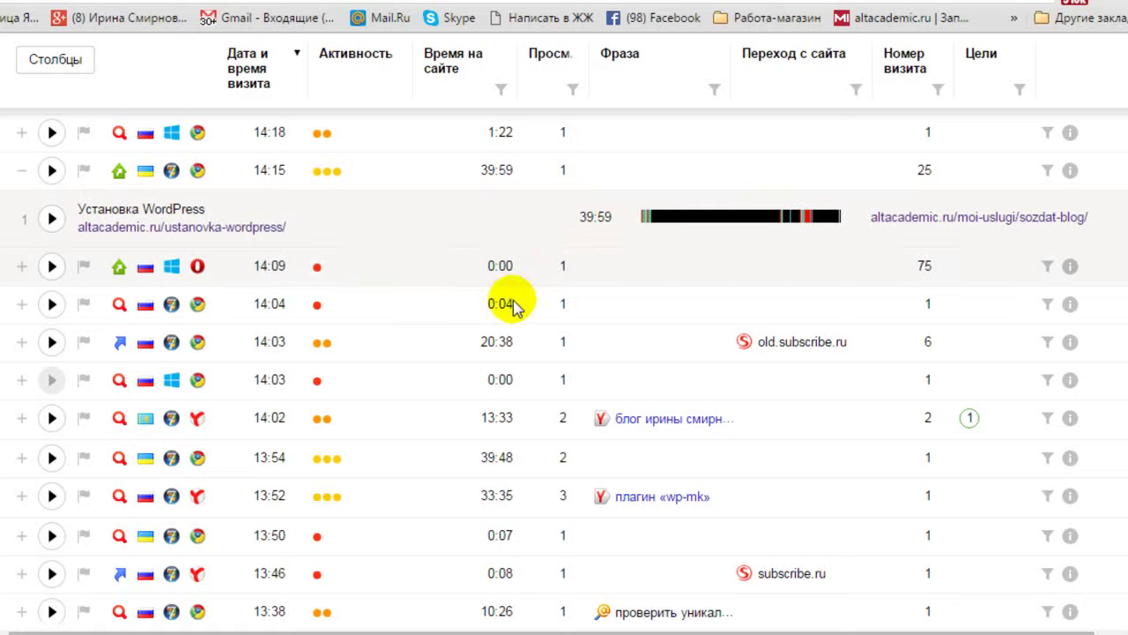
Segment the Вебвизор visits by the behaviour condition «Достижение цели», choosing the goal «Рекомендую»
{"action": "scroll", "coordinate": [440, 346], "scroll_direction": "up", "scroll_amount": 10}
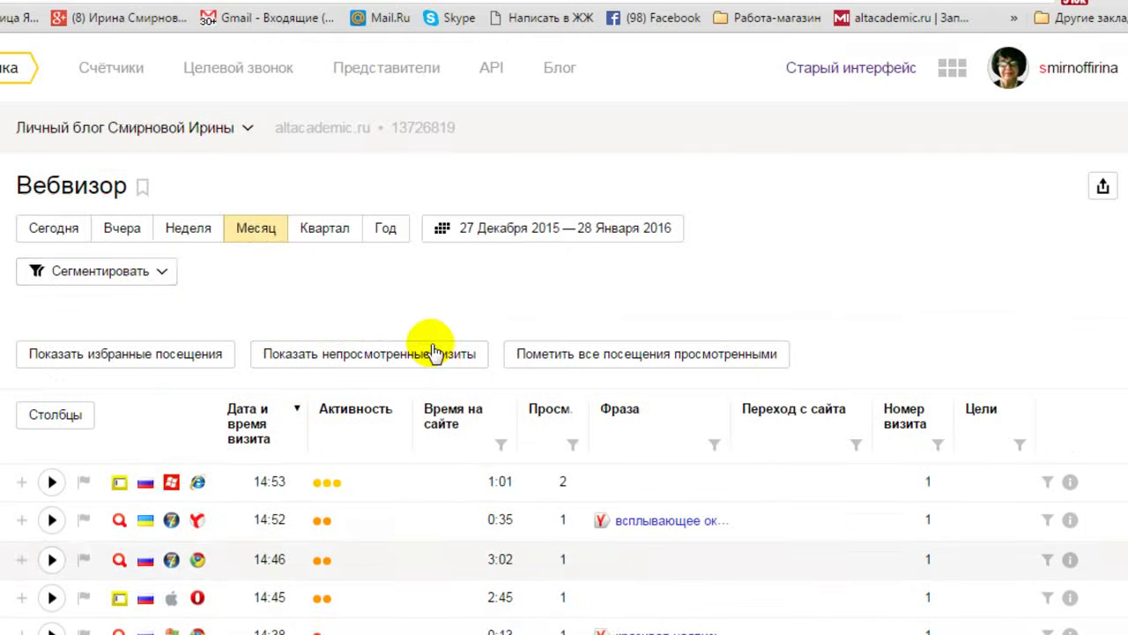
{"action": "left_click", "coordinate": [163, 275]}
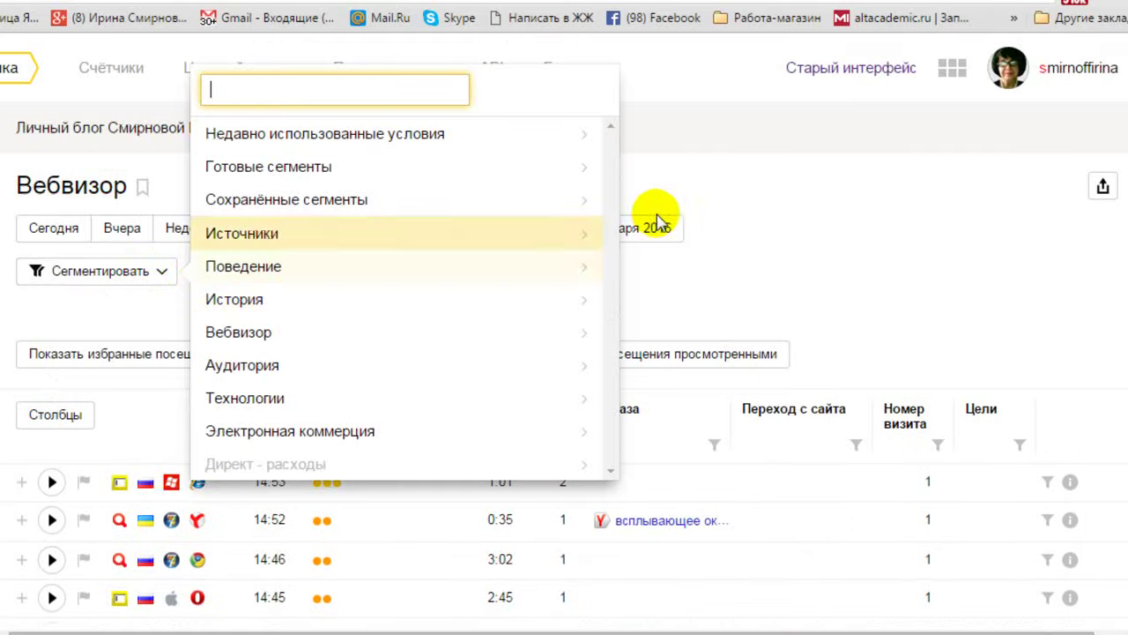
{"action": "left_click", "coordinate": [328, 273]}
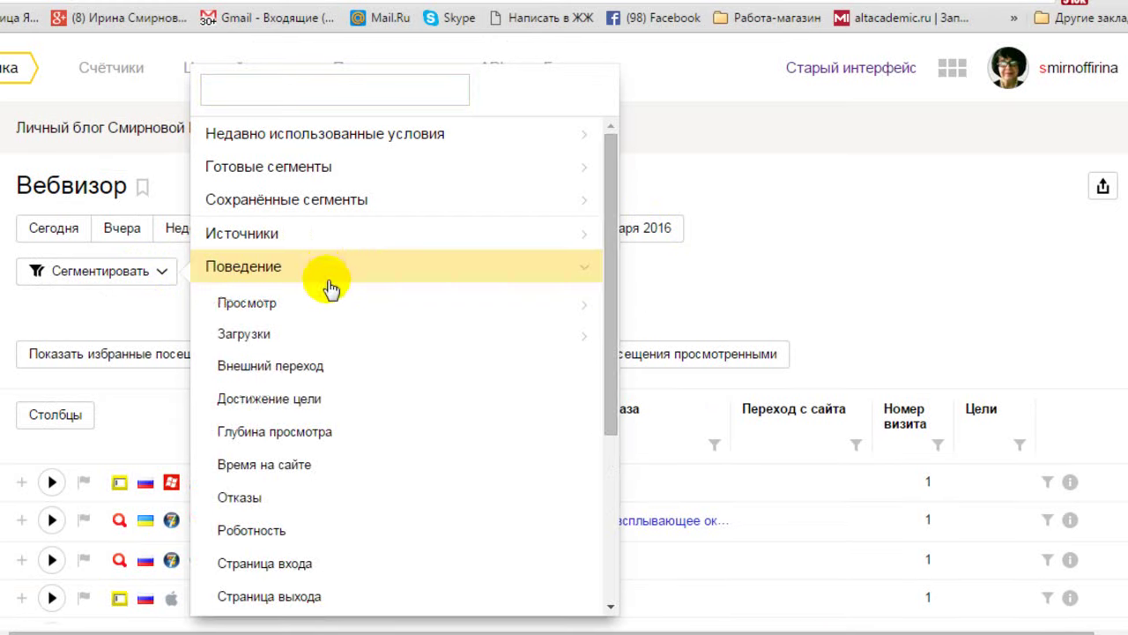
{"action": "left_click", "coordinate": [333, 402]}
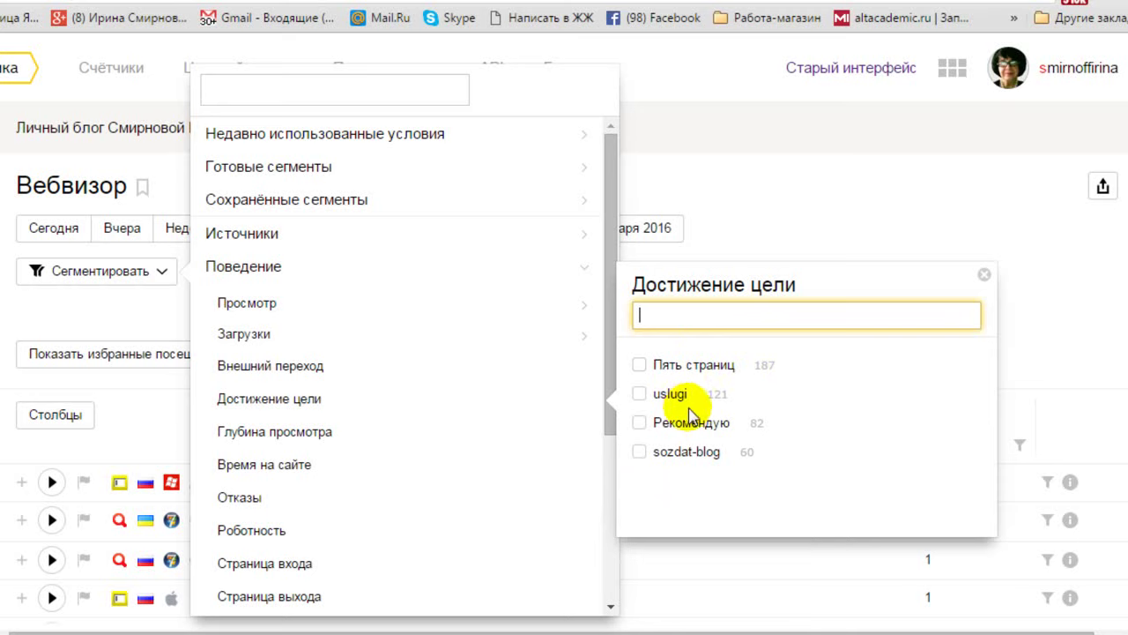
{"action": "left_click", "coordinate": [640, 423]}
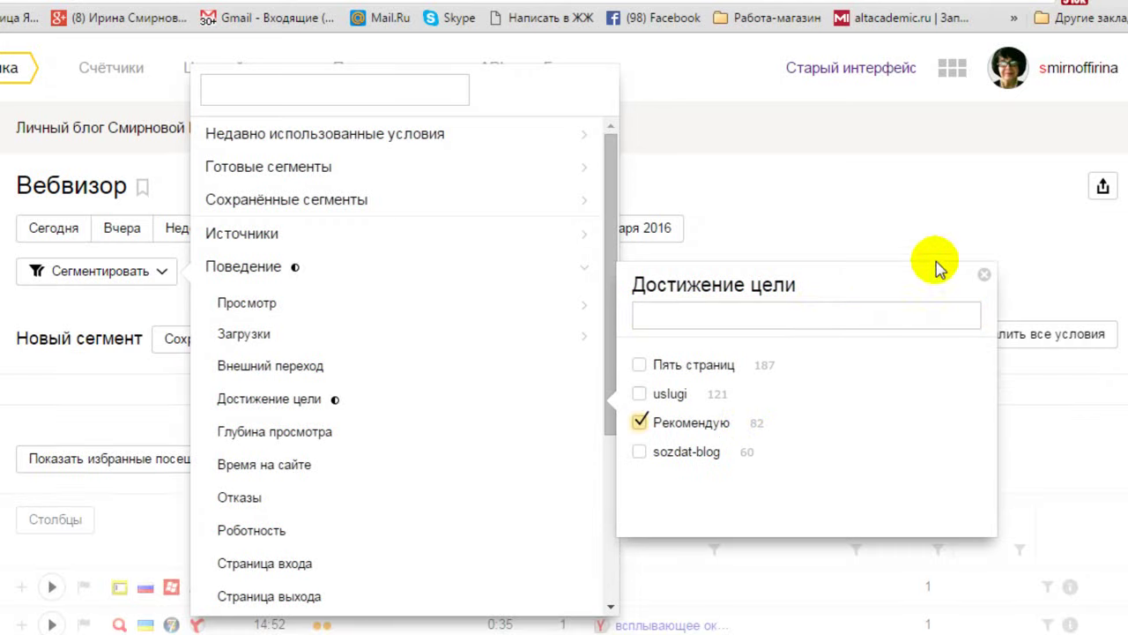
{"action": "left_click", "coordinate": [1035, 225]}
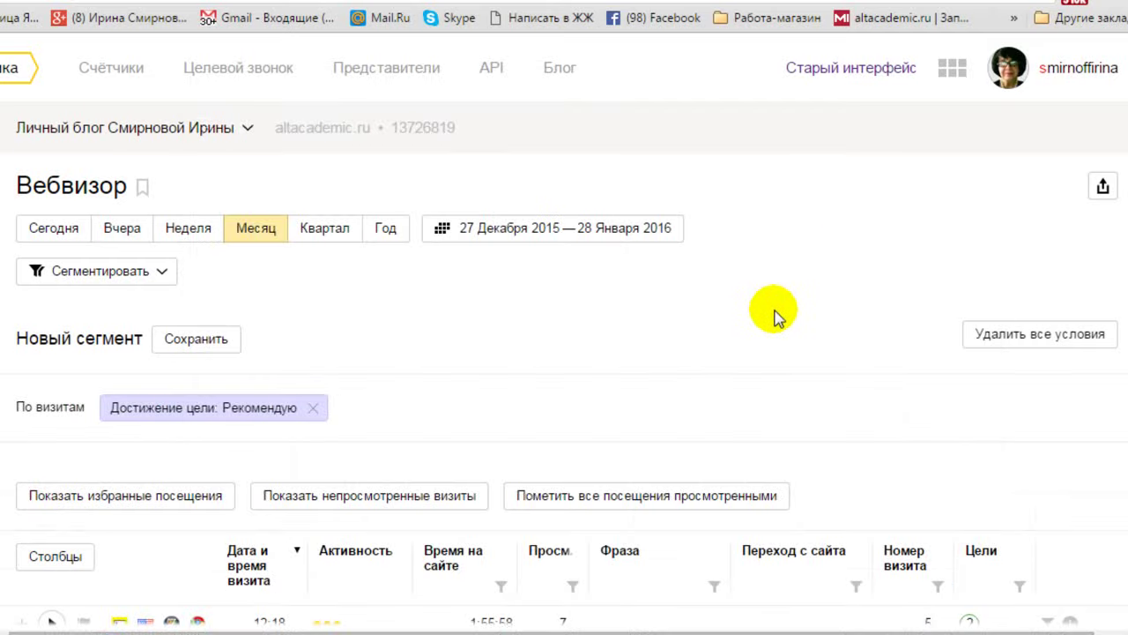
Look through the segmented visits that reached the «Рекомендую» goal, down to mid-January and back up to the newest
{"action": "scroll", "coordinate": [771, 312], "scroll_direction": "down", "scroll_amount": 5}
{"action": "scroll", "coordinate": [774, 317], "scroll_direction": "down", "scroll_amount": 10}
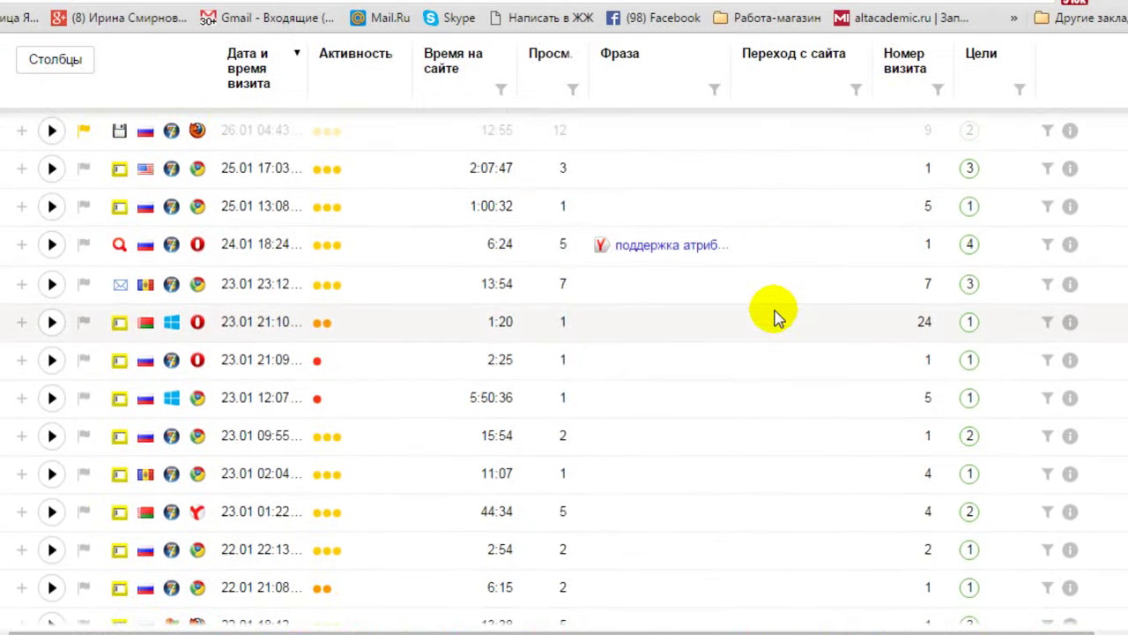
{"action": "scroll", "coordinate": [774, 317], "scroll_direction": "down", "scroll_amount": 6}
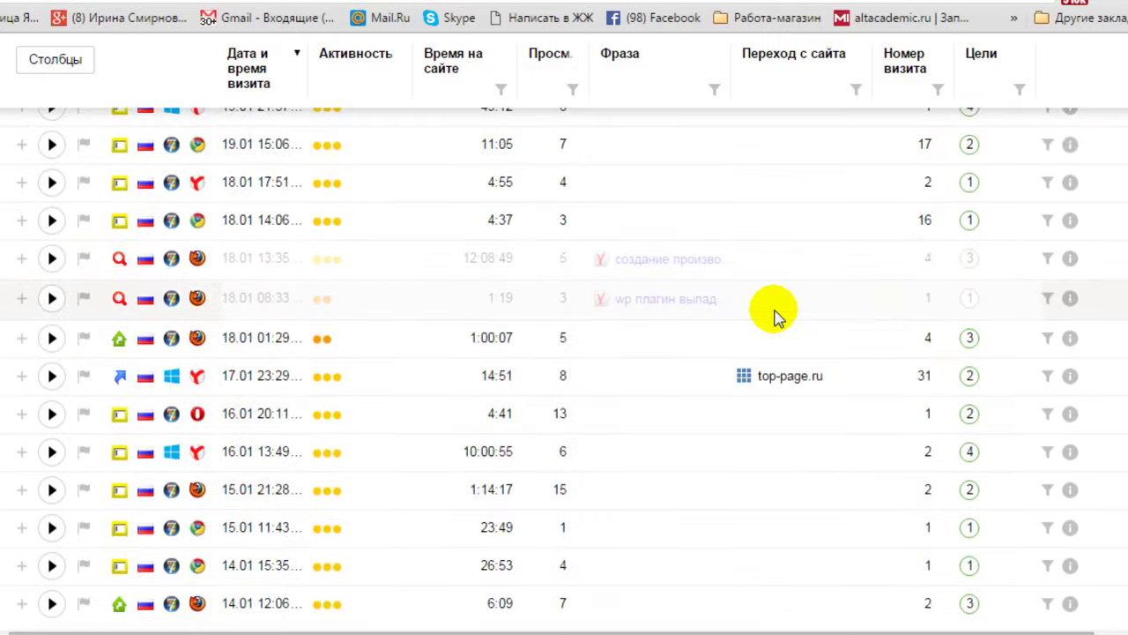
{"action": "scroll", "coordinate": [774, 317], "scroll_direction": "down", "scroll_amount": 2}
{"action": "scroll", "coordinate": [774, 317], "scroll_direction": "up", "scroll_amount": 15}
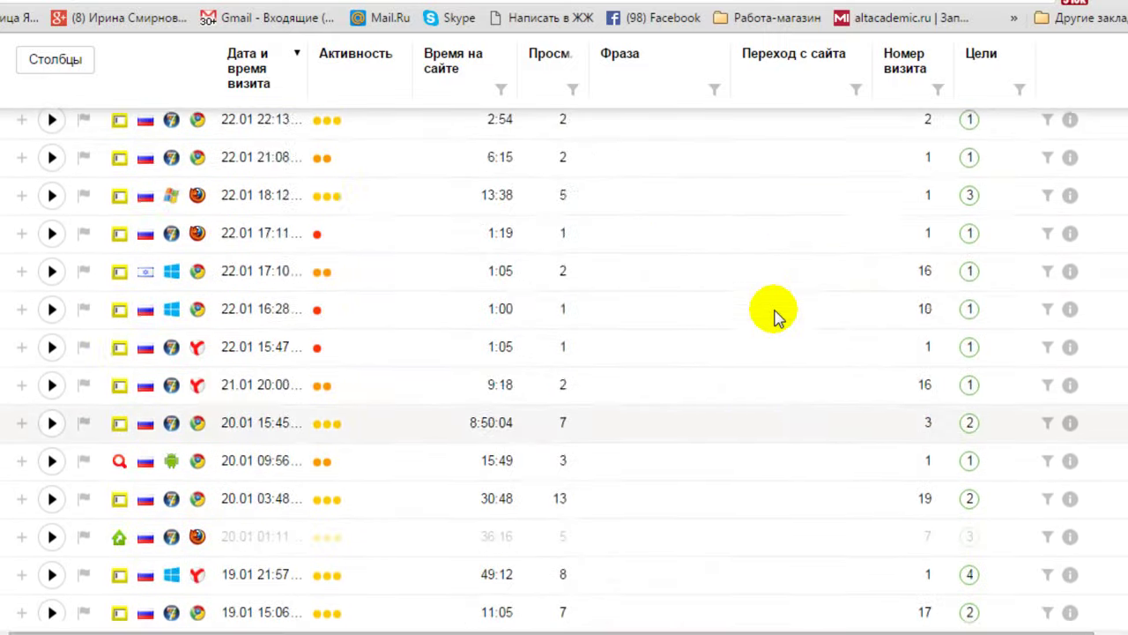
{"action": "scroll", "coordinate": [774, 318], "scroll_direction": "up", "scroll_amount": 4}
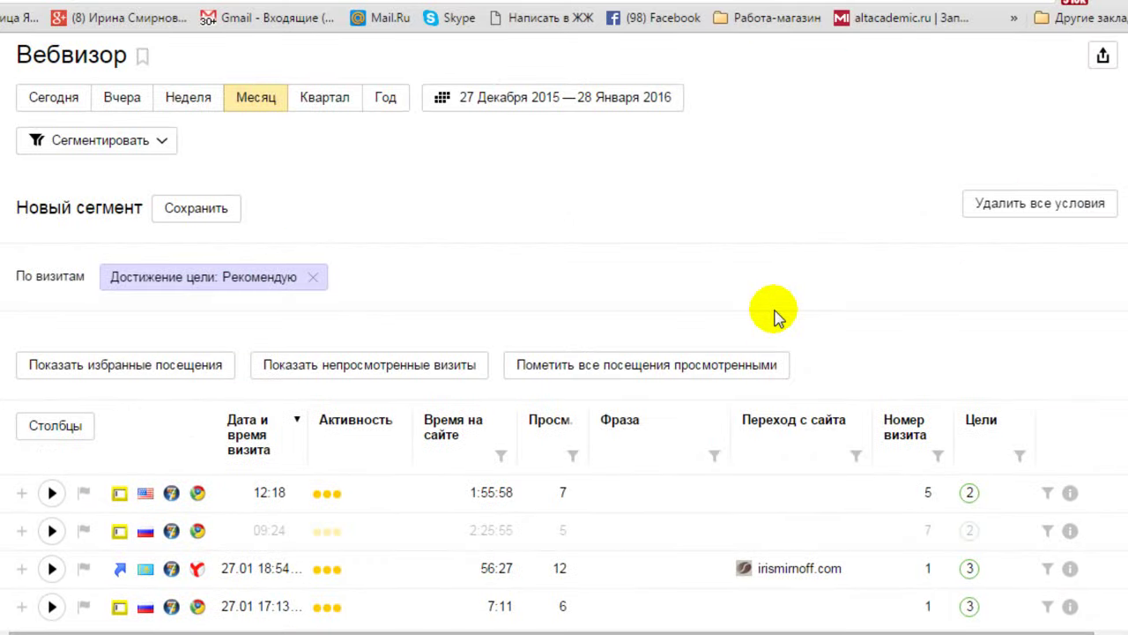